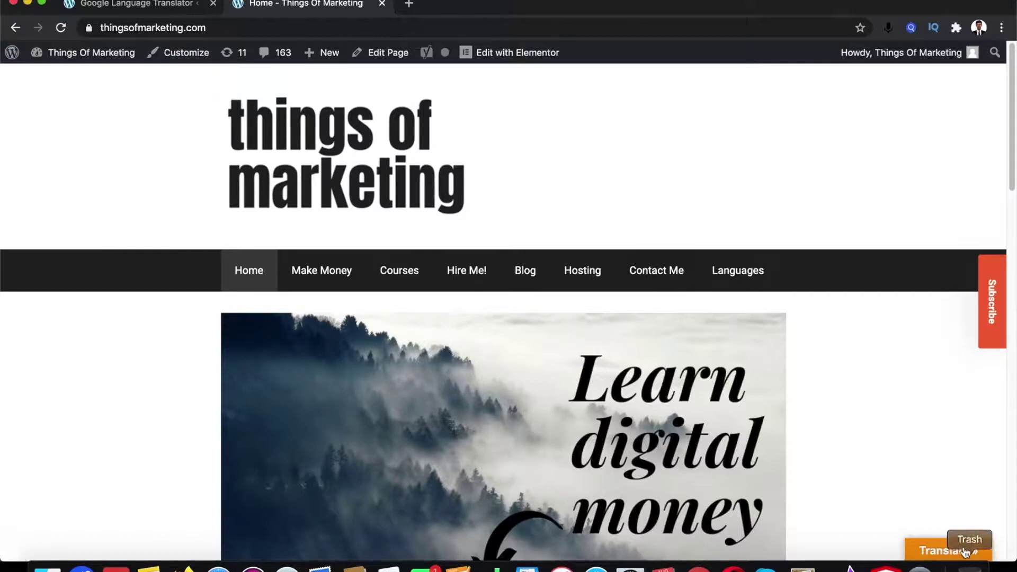
- Translate the site's homepage into French with the floating Translate widget's French flag
{"action": "scroll", "coordinate": [941, 536], "scroll_direction": "down", "scroll_amount": 2}
{"action": "scroll", "coordinate": [906, 522], "scroll_direction": "up", "scroll_amount": 2}
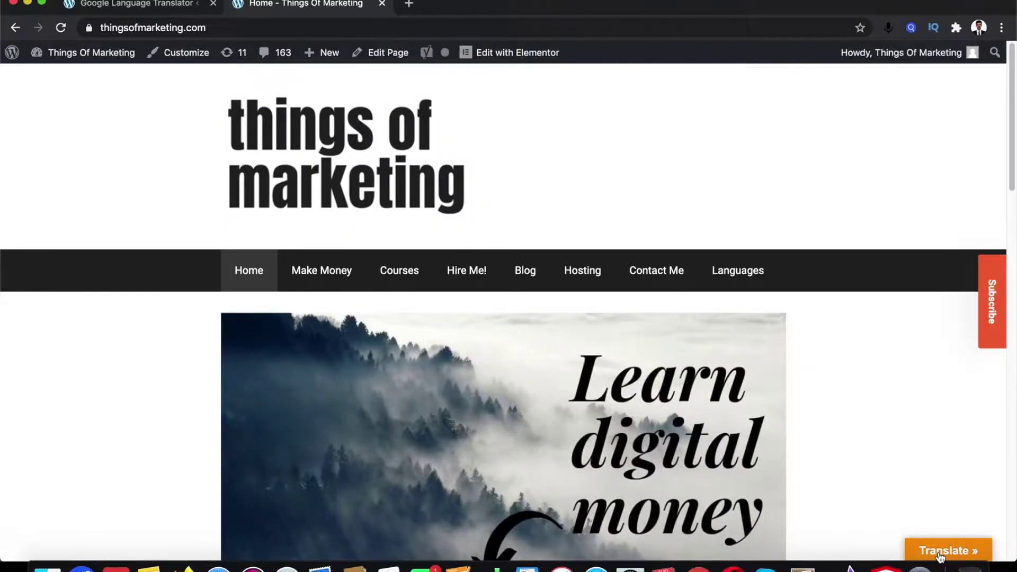
{"action": "mouse_move", "coordinate": [940, 556]}
{"action": "left_click", "coordinate": [962, 522]}
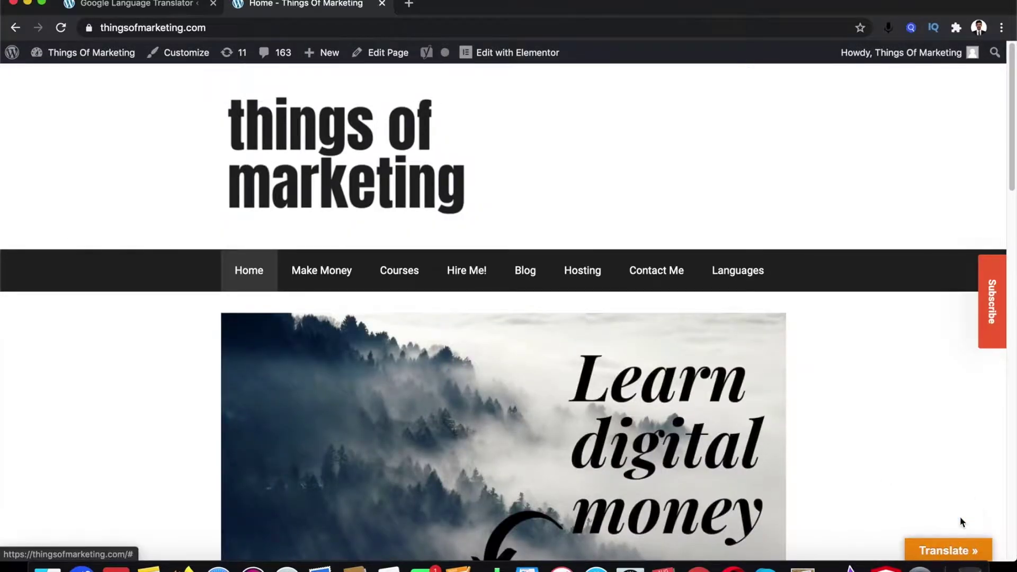
- Scroll through the French-translated homepage, then go to the admin's Add Plugins page
{"action": "scroll", "coordinate": [623, 363], "scroll_direction": "down", "scroll_amount": 10}
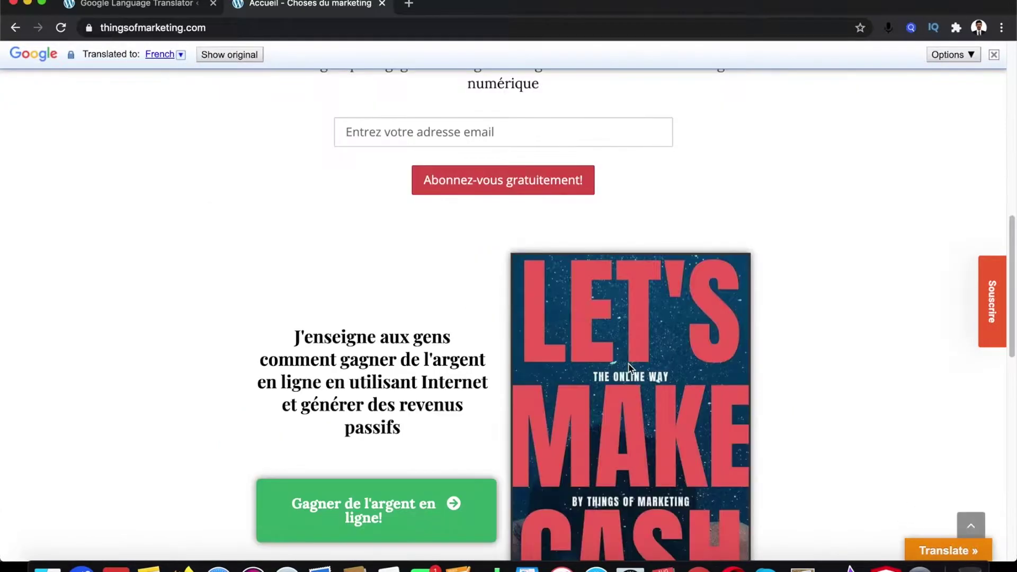
{"action": "scroll", "coordinate": [613, 365], "scroll_direction": "down", "scroll_amount": 1}
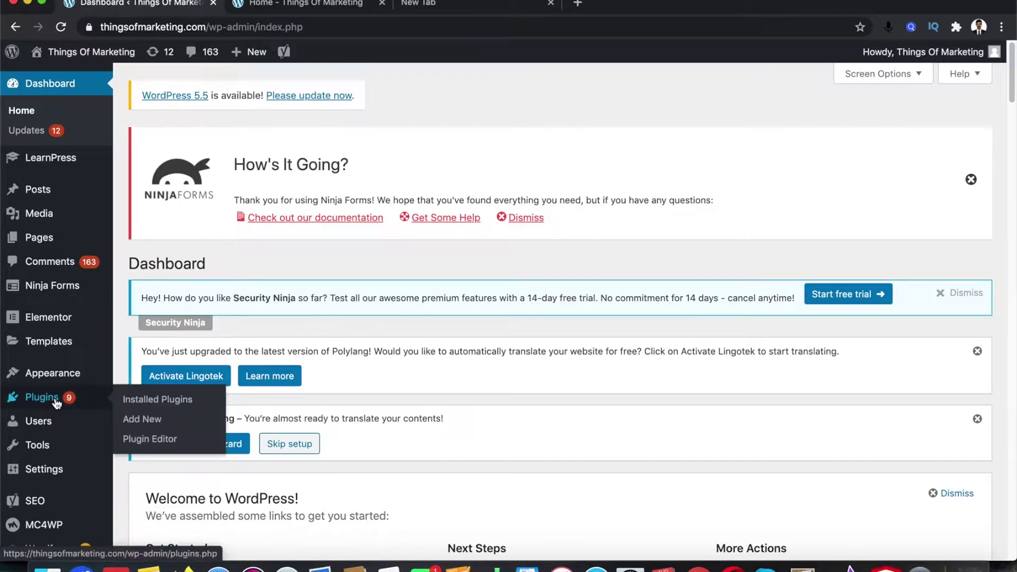
{"action": "left_click", "coordinate": [155, 419]}
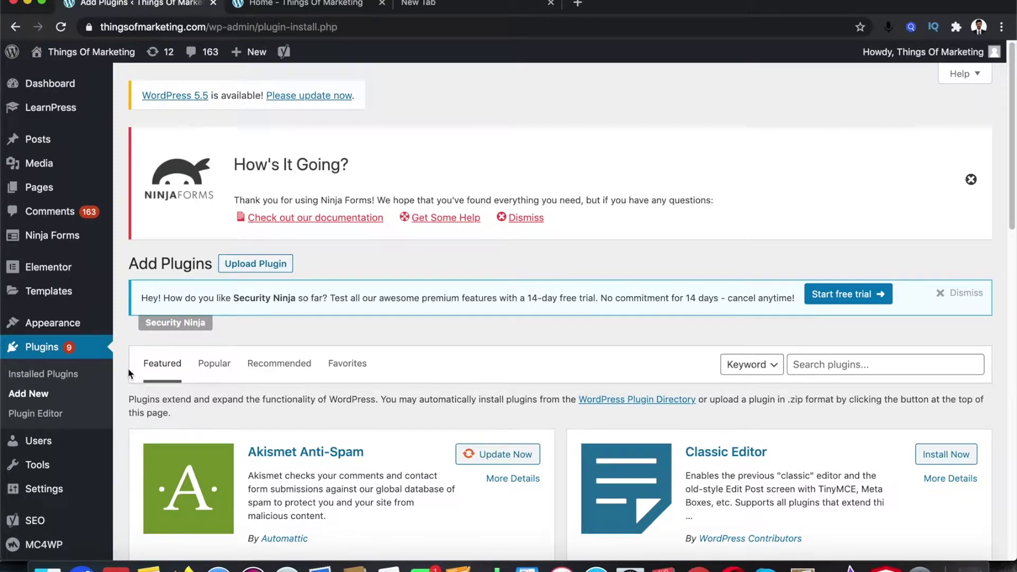
- Search available plugins for 'polylang', review the results, then go to Installed Plugins
{"action": "left_click", "coordinate": [853, 370]}
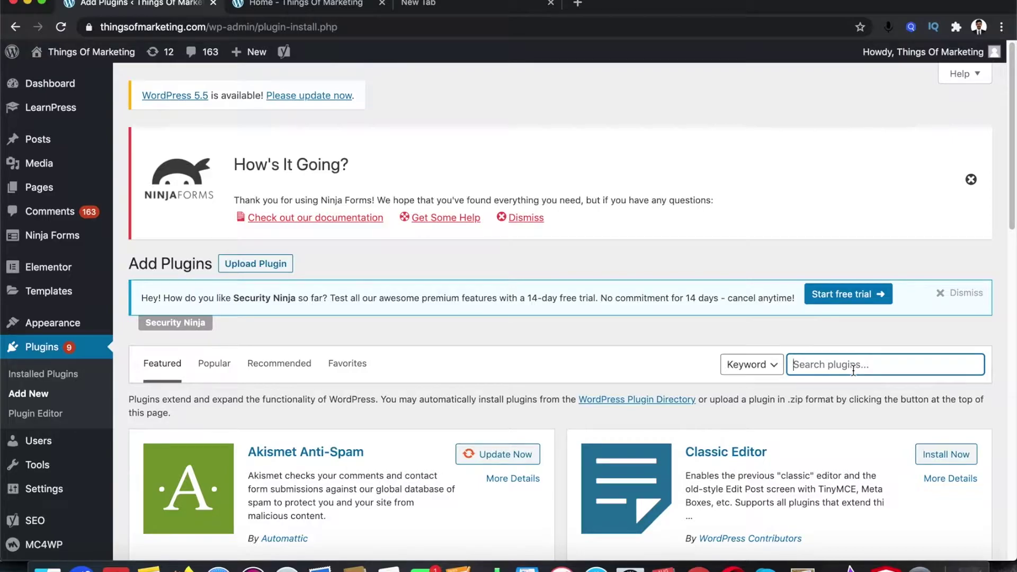
{"action": "type", "text": "polylang"}
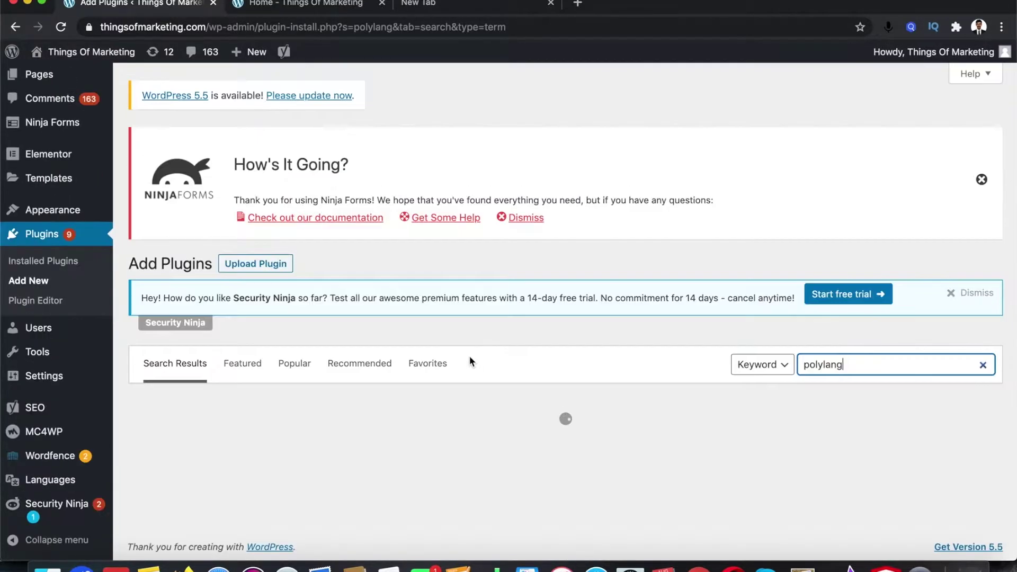
{"action": "scroll", "coordinate": [338, 344], "scroll_direction": "down", "scroll_amount": 3}
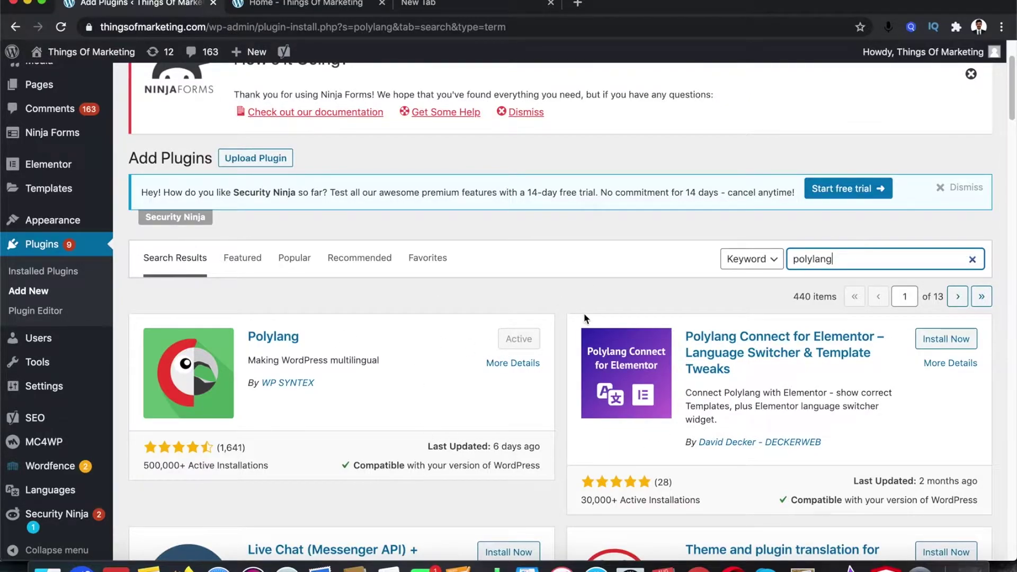
{"action": "left_click", "coordinate": [45, 250]}
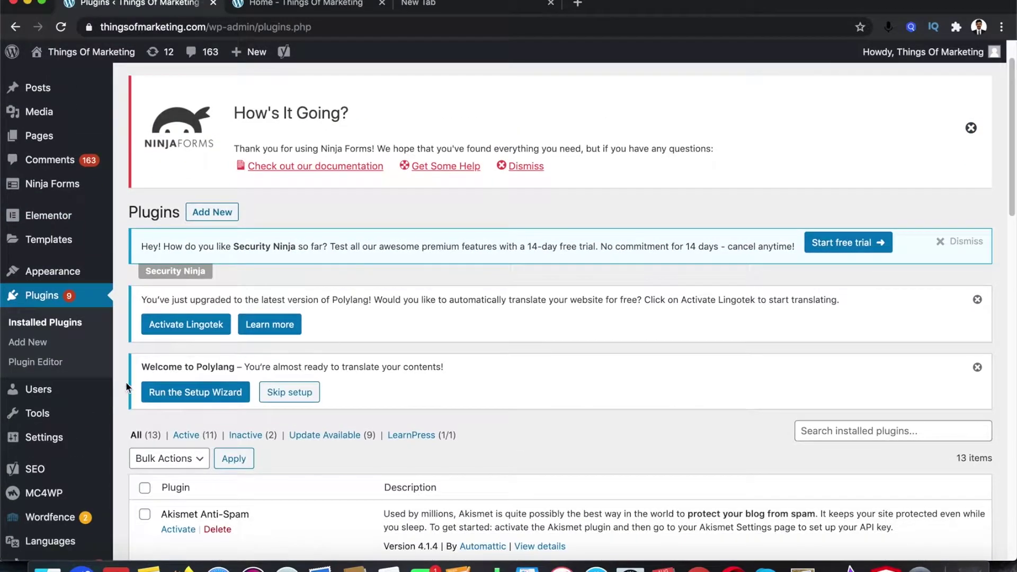
- Run the Setup Wizard from the Welcome to Polylang notice
{"action": "left_click_drag", "start_coordinate": [139, 367], "coordinate": [226, 372]}
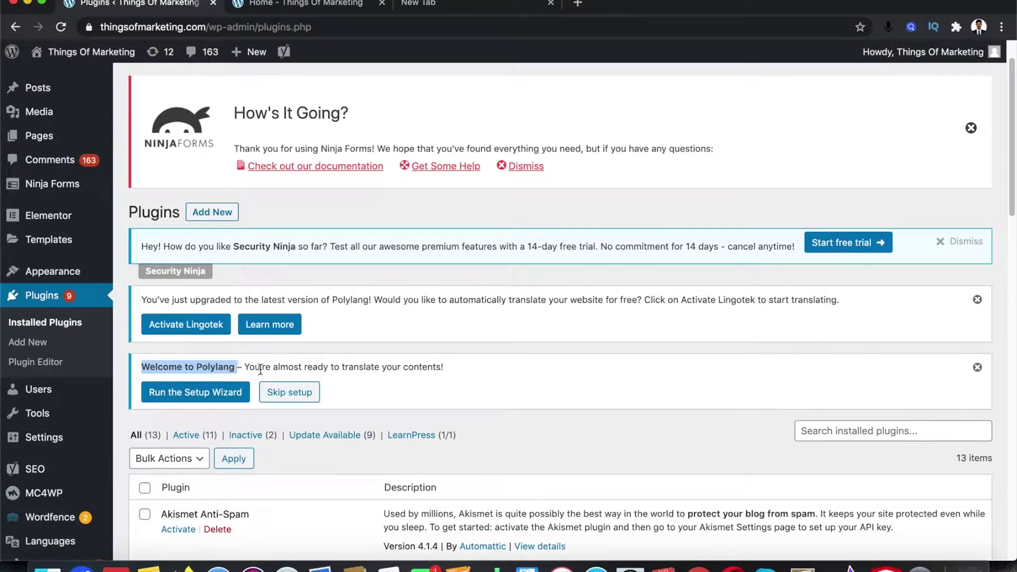
{"action": "left_click", "coordinate": [193, 409]}
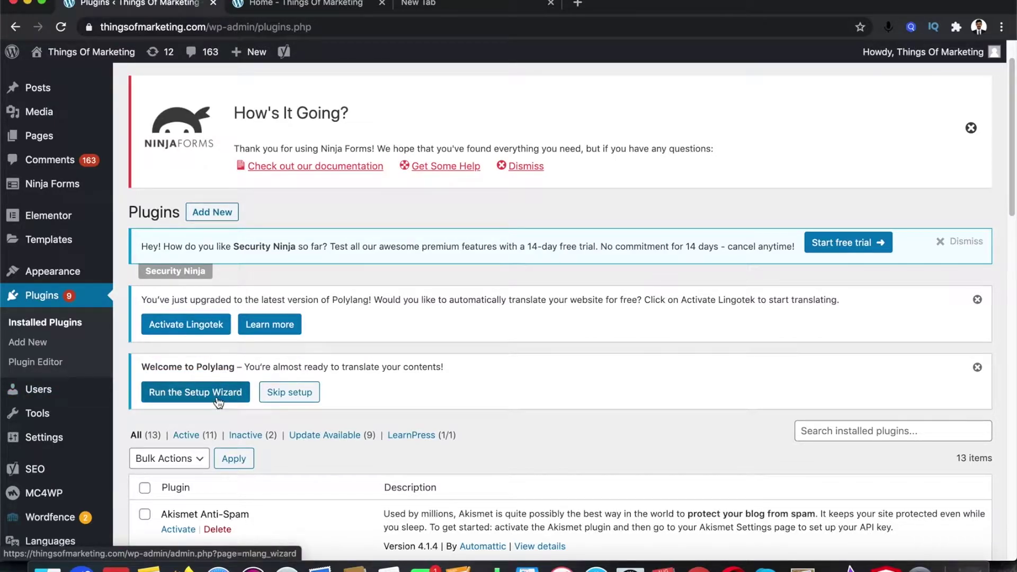
{"action": "left_click", "coordinate": [218, 403]}
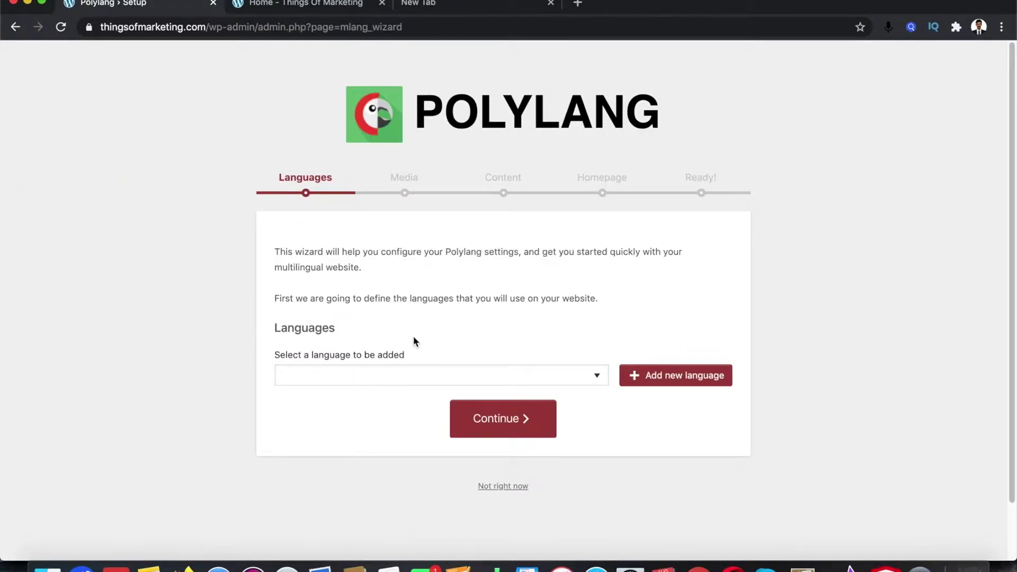
- Open the language dropdown, then check the live homepage in the other tab
{"action": "left_click", "coordinate": [416, 372]}
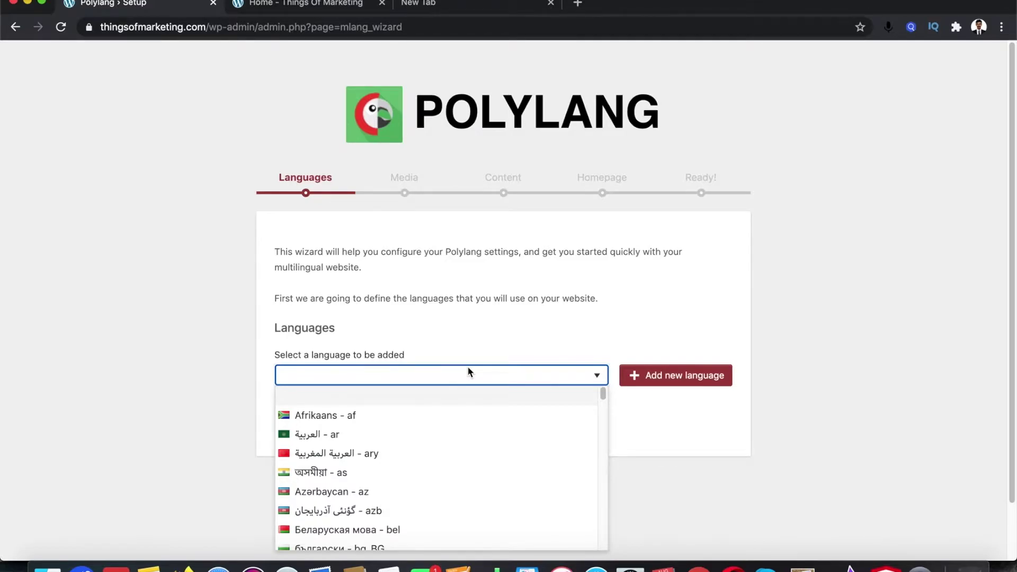
{"action": "left_click", "coordinate": [331, 7]}
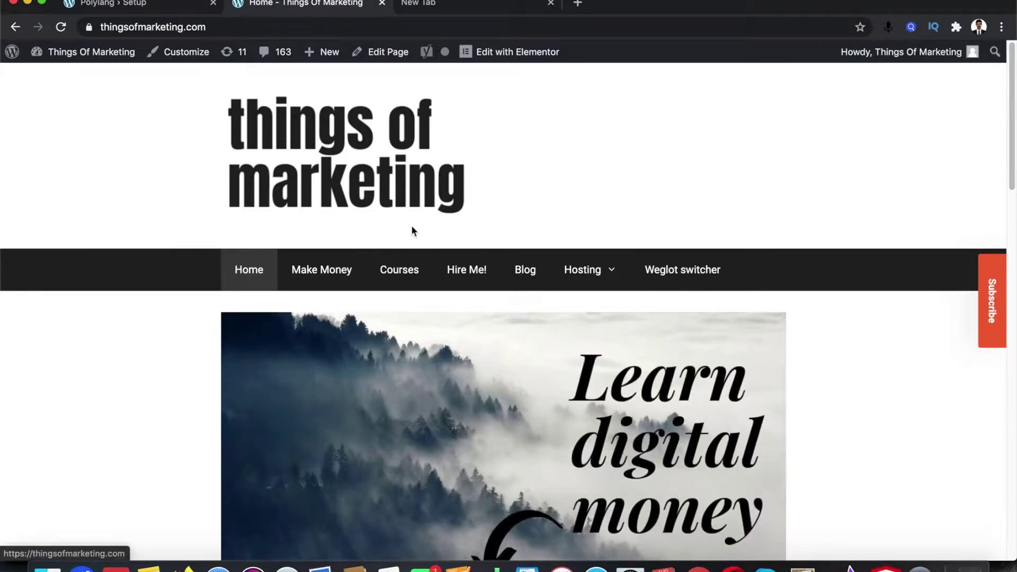
{"action": "scroll", "coordinate": [470, 345], "scroll_direction": "down", "scroll_amount": 15}
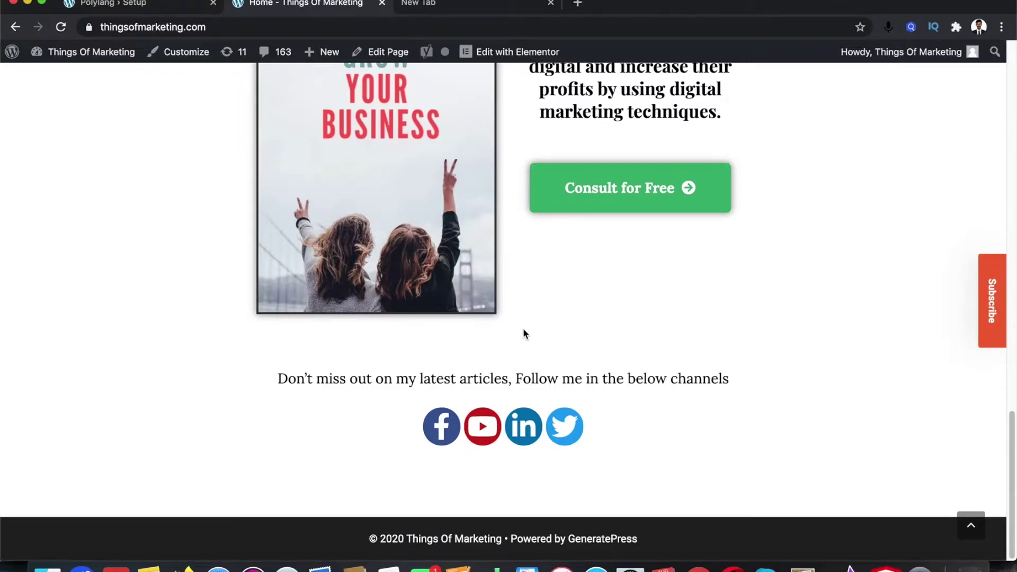
{"action": "scroll", "coordinate": [477, 355], "scroll_direction": "up", "scroll_amount": 8}
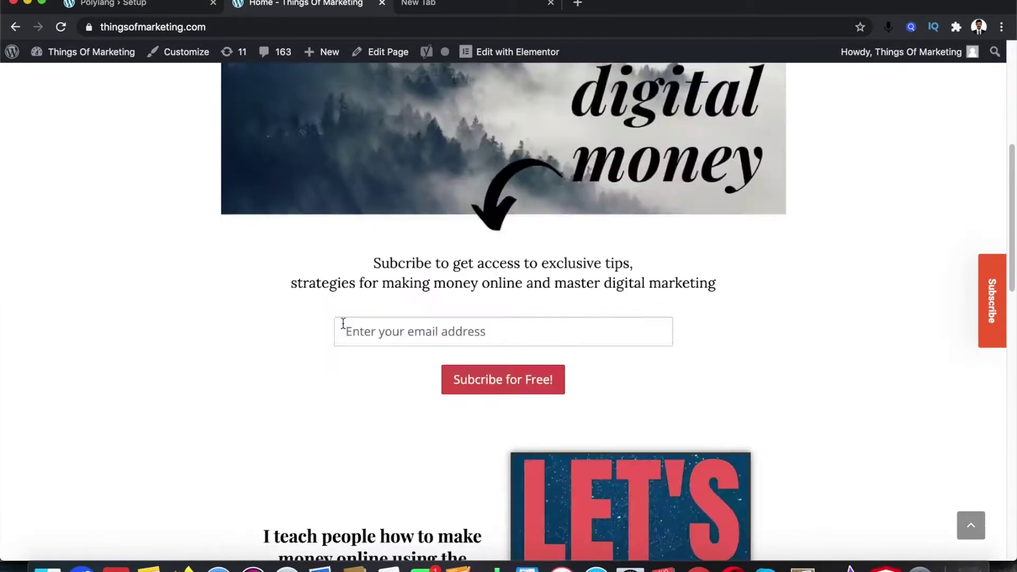
{"action": "scroll", "coordinate": [343, 324], "scroll_direction": "up", "scroll_amount": 5}
{"action": "left_click", "coordinate": [185, 12]}
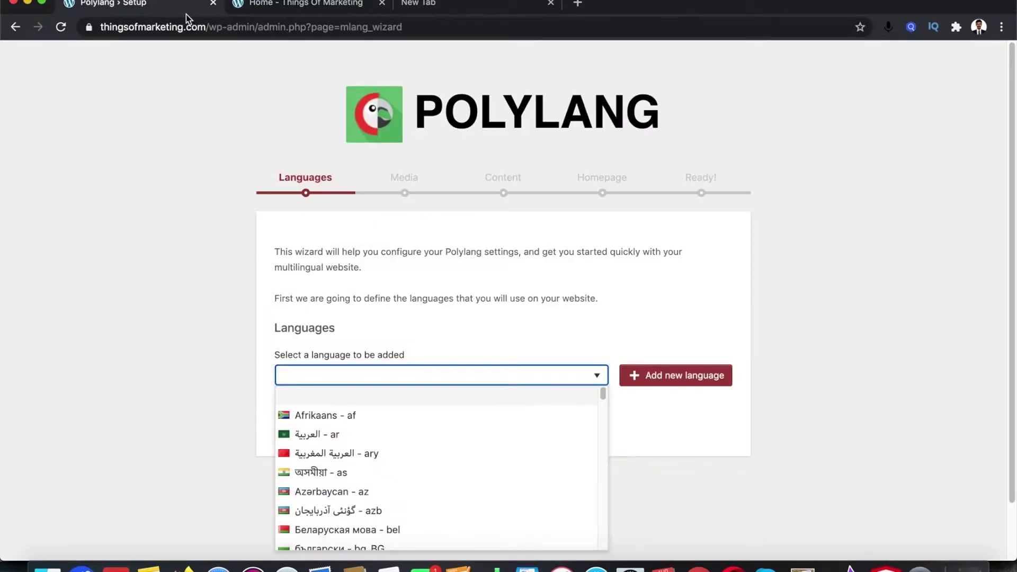
- Pick English - en_US from the language list and add it as a new language
{"action": "left_click", "coordinate": [412, 375]}
{"action": "left_click", "coordinate": [412, 369]}
{"action": "scroll", "coordinate": [413, 369], "scroll_direction": "down", "scroll_amount": 5}
{"action": "scroll", "coordinate": [430, 462], "scroll_direction": "down", "scroll_amount": 5}
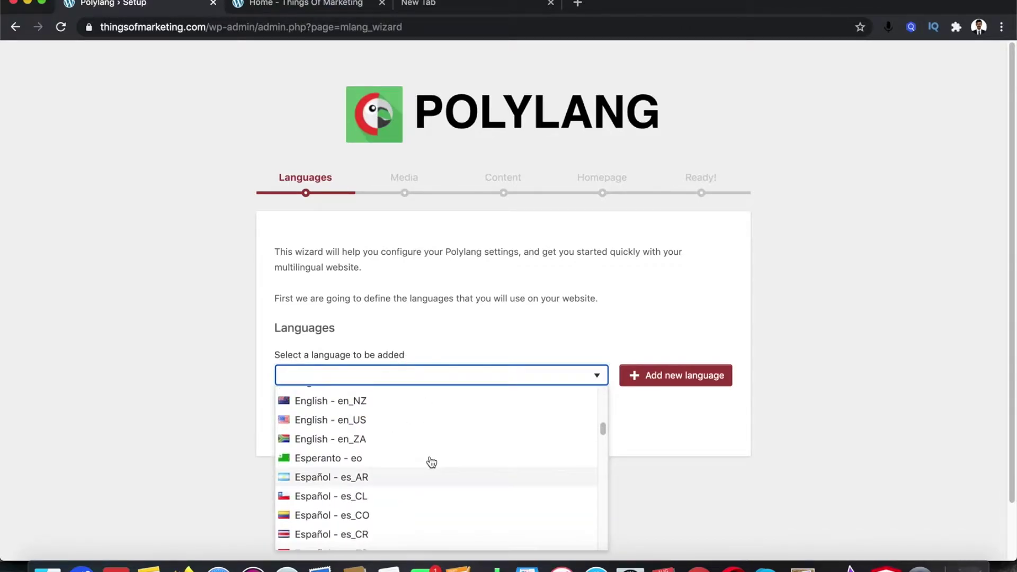
{"action": "left_click", "coordinate": [391, 424]}
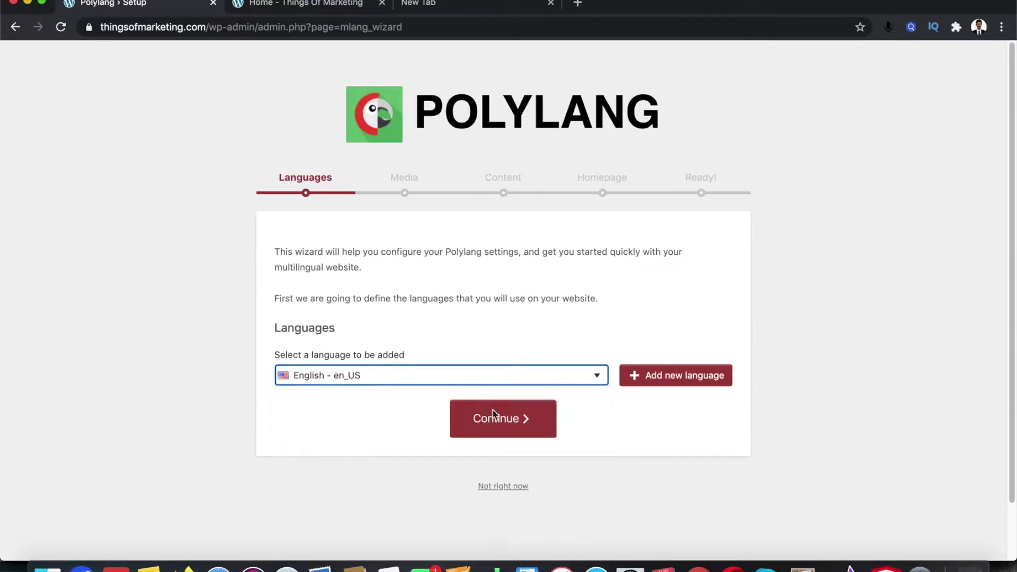
{"action": "left_click", "coordinate": [666, 385]}
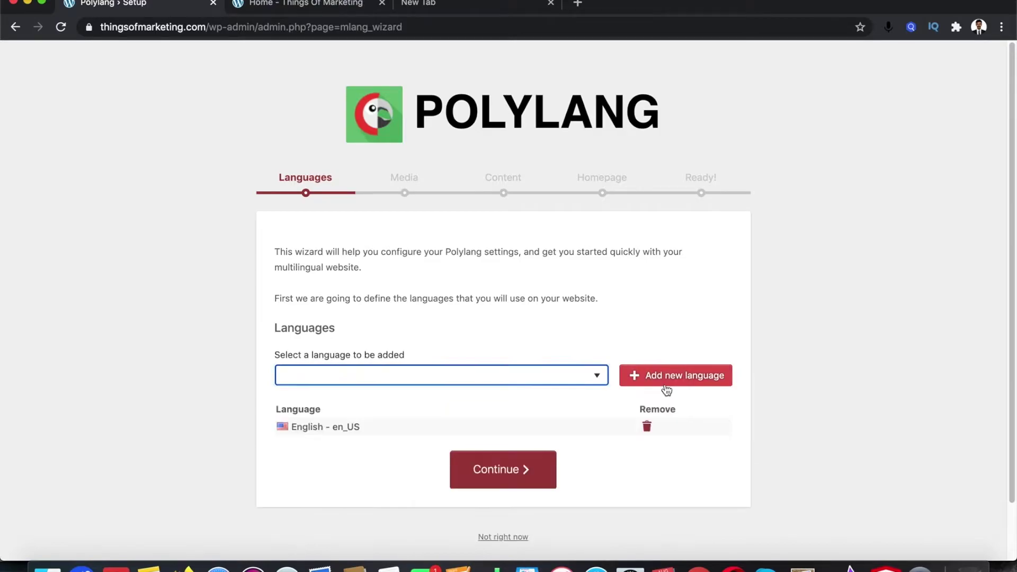
- Choose Français - fr_BE from the dropdown and add it as a new language
{"action": "left_click", "coordinate": [506, 380]}
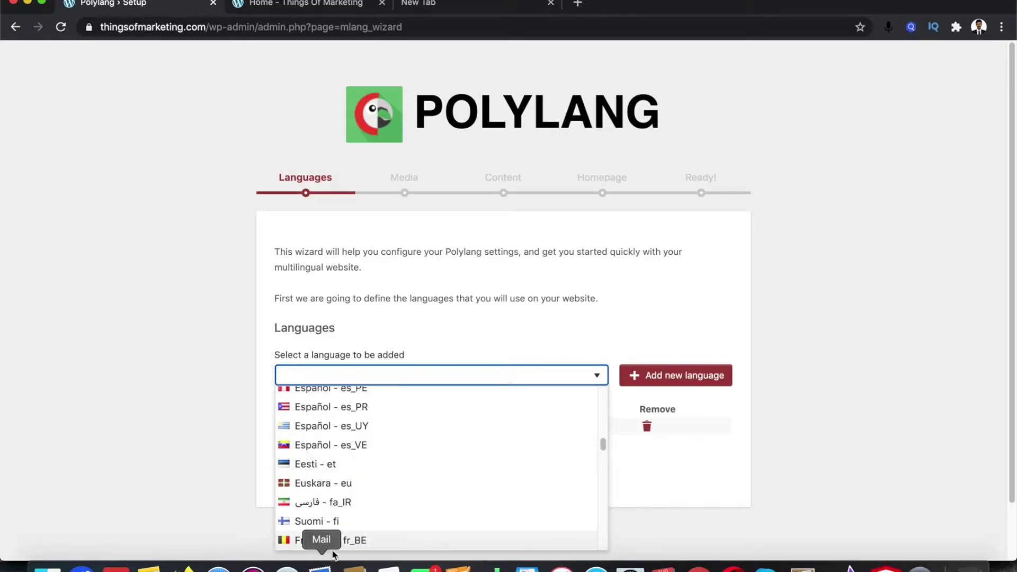
{"action": "scroll", "coordinate": [323, 506], "scroll_direction": "down", "scroll_amount": 5}
{"action": "scroll", "coordinate": [325, 463], "scroll_direction": "up", "scroll_amount": 3}
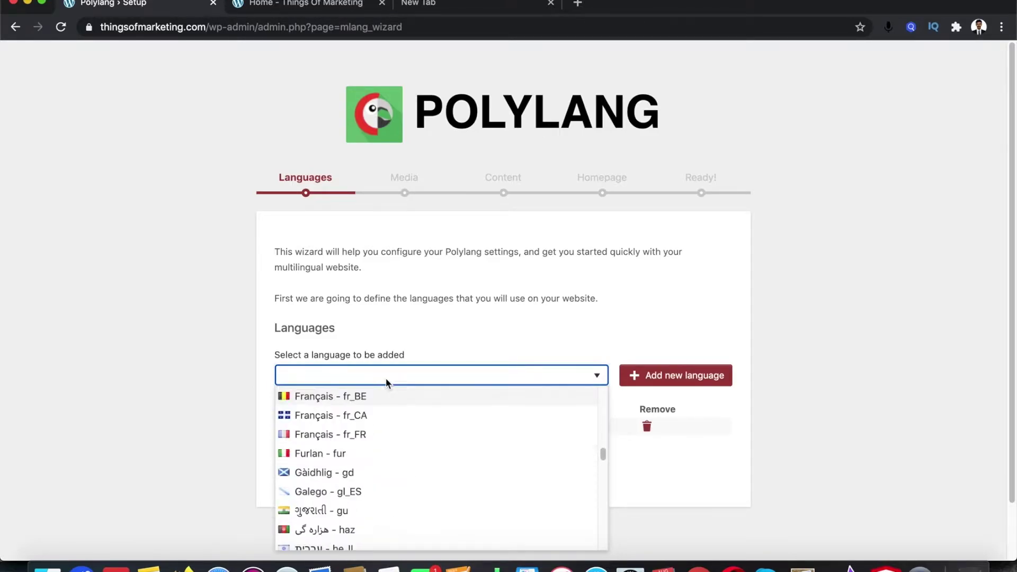
{"action": "left_click", "coordinate": [344, 397]}
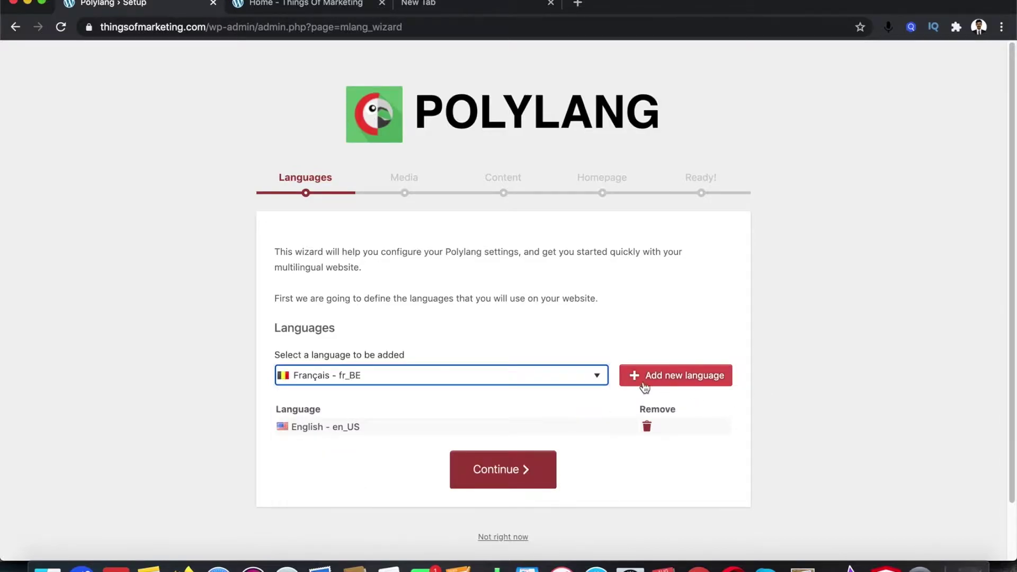
{"action": "left_click", "coordinate": [688, 379]}
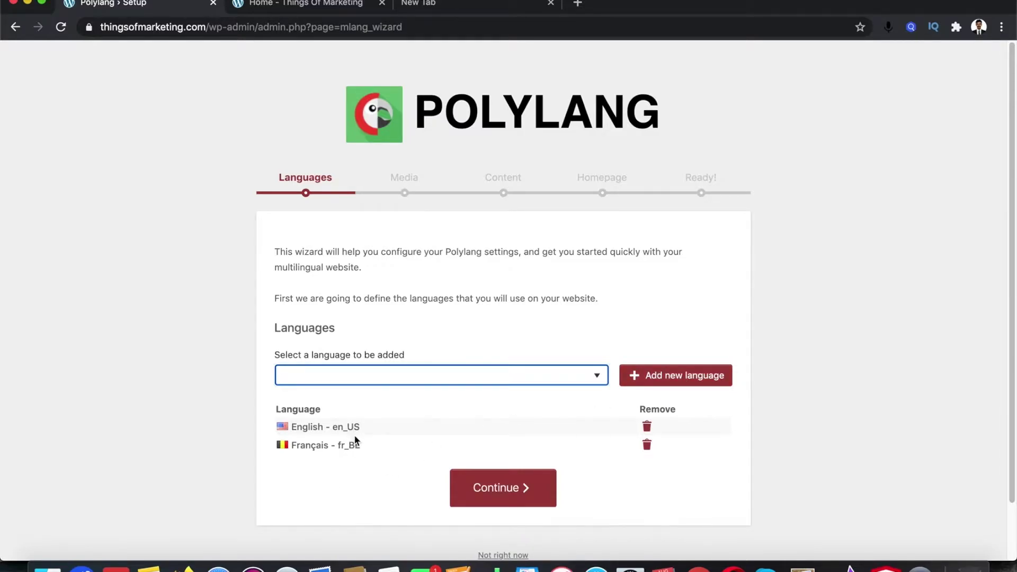
- Dismiss the language list without a choice and continue to the Media step
{"action": "left_click", "coordinate": [364, 380]}
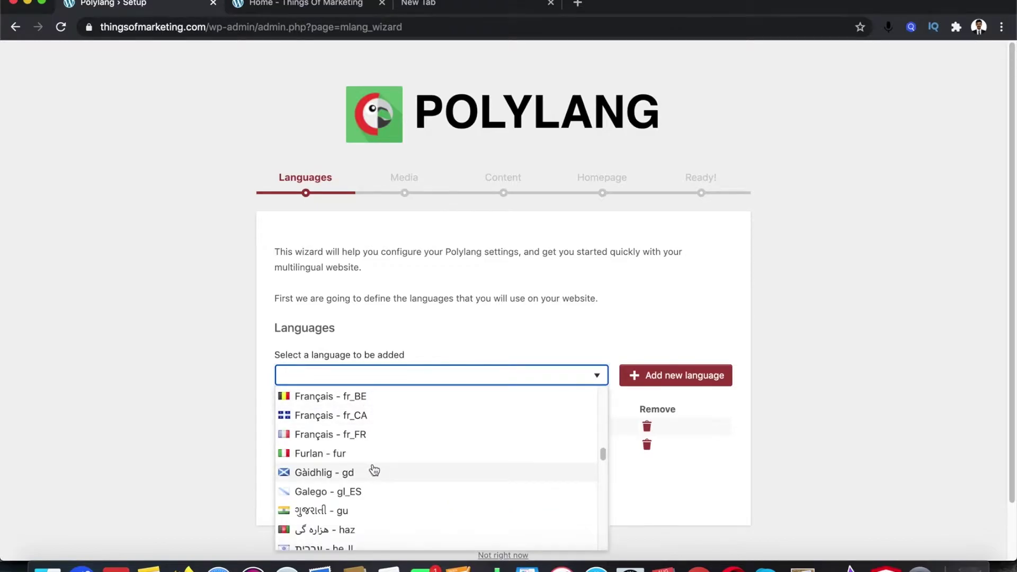
{"action": "scroll", "coordinate": [373, 470], "scroll_direction": "down", "scroll_amount": 3}
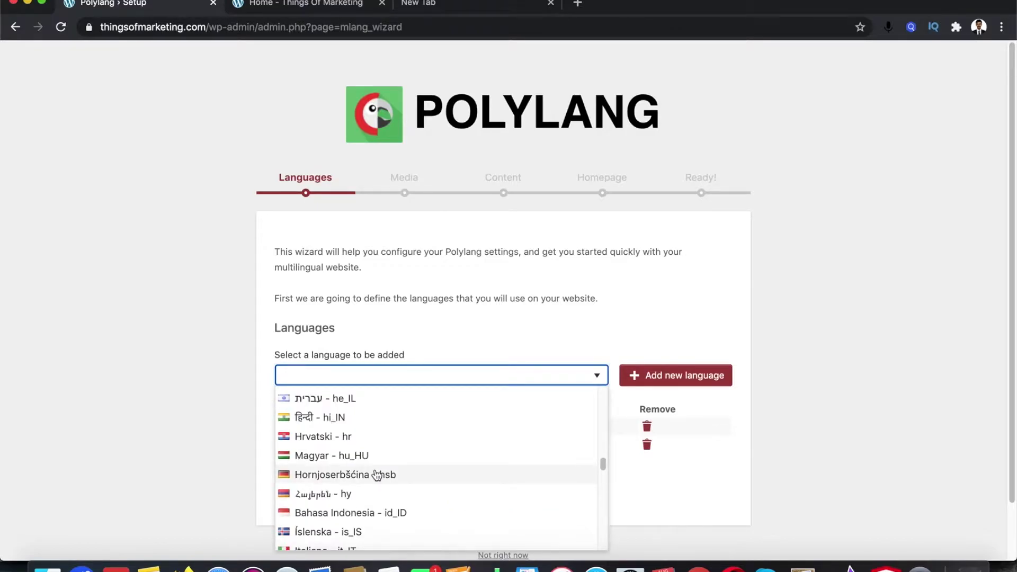
{"action": "left_click", "coordinate": [223, 426]}
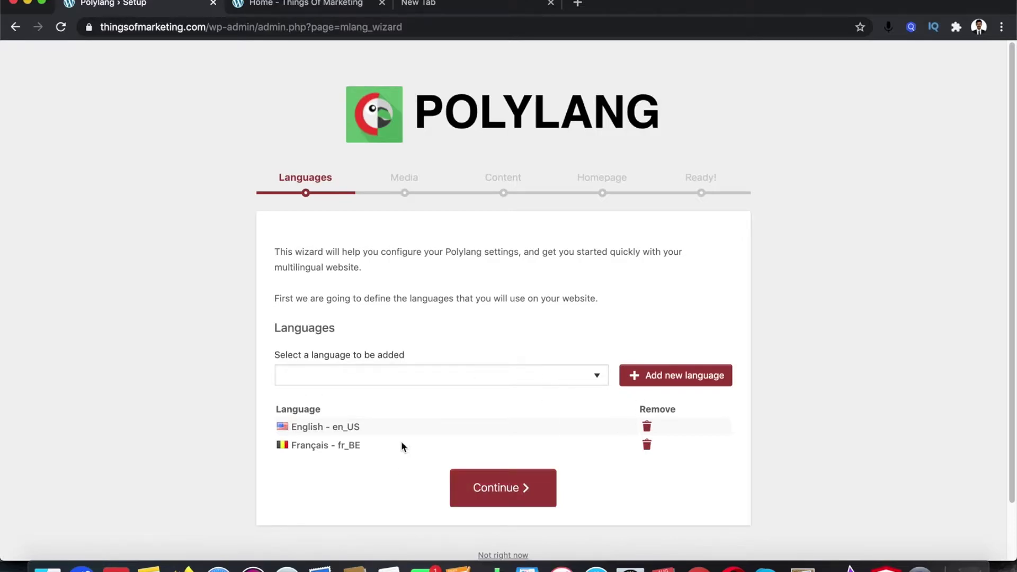
{"action": "left_click", "coordinate": [495, 498]}
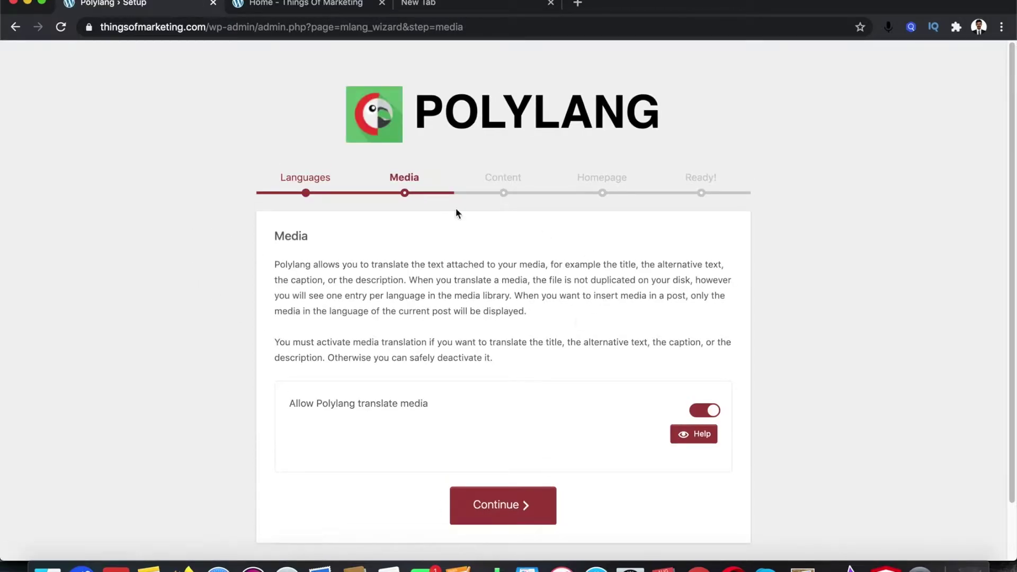
- Accept the Media setting and assign English - en_US to all unlabelled content
{"action": "scroll", "coordinate": [350, 356], "scroll_direction": "down", "scroll_amount": 2}
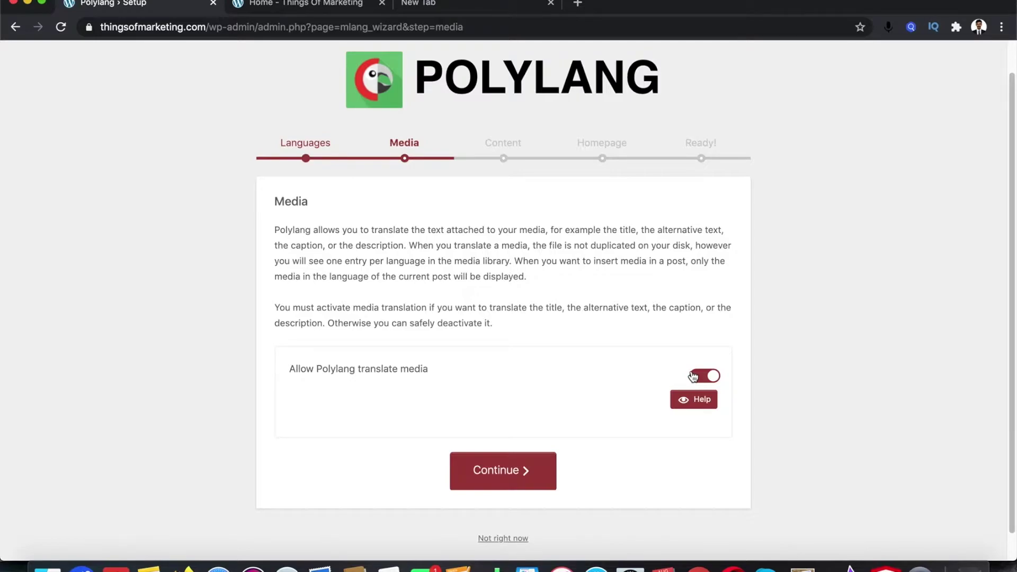
{"action": "left_click", "coordinate": [511, 471]}
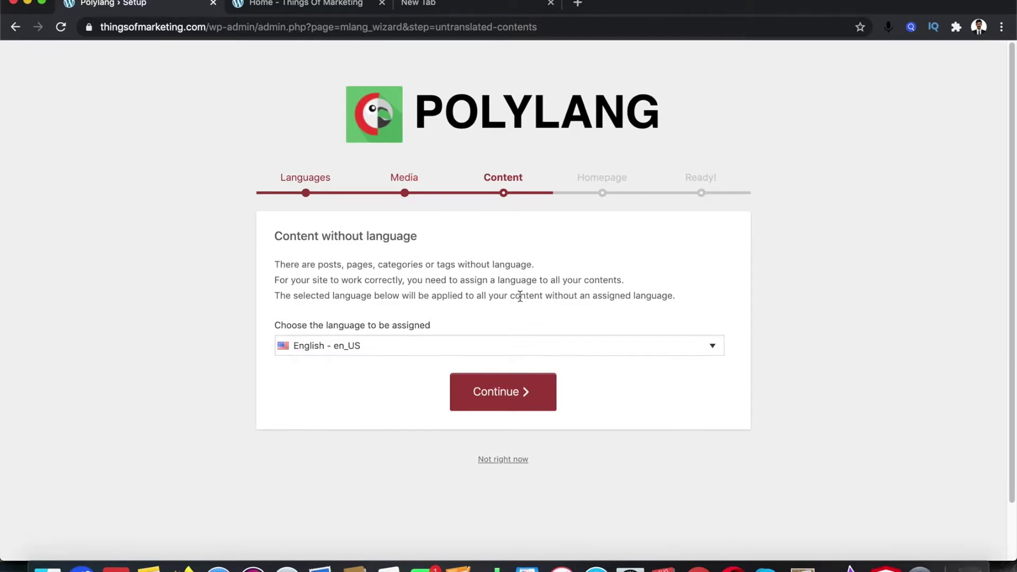
{"action": "left_click", "coordinate": [522, 392]}
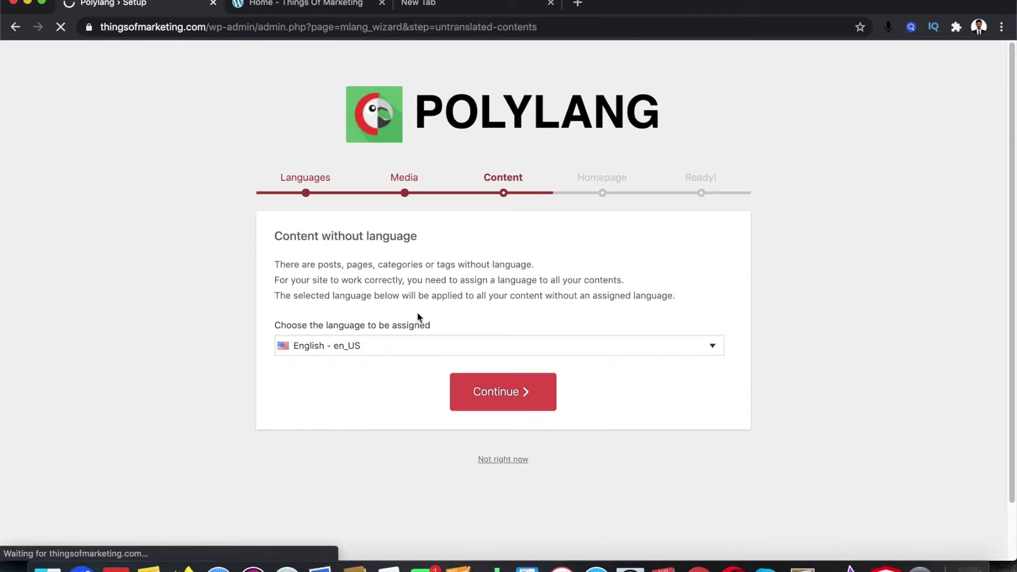
{"action": "scroll", "coordinate": [428, 309], "scroll_direction": "down", "scroll_amount": 1}
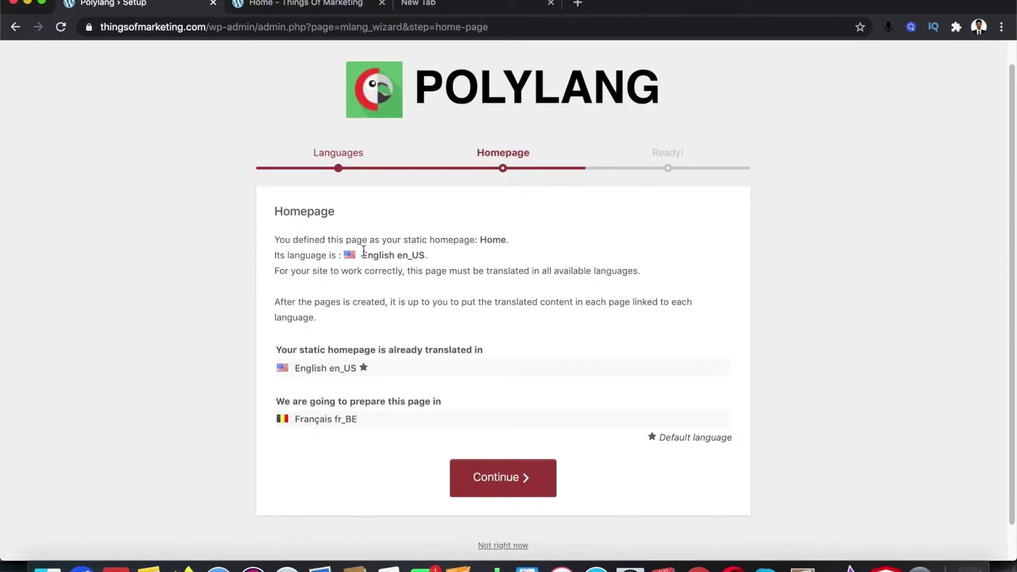
- Accept preparing a Français fr_BE homepage and continue to the Ready! screen
{"action": "left_click_drag", "start_coordinate": [360, 254], "coordinate": [407, 255]}
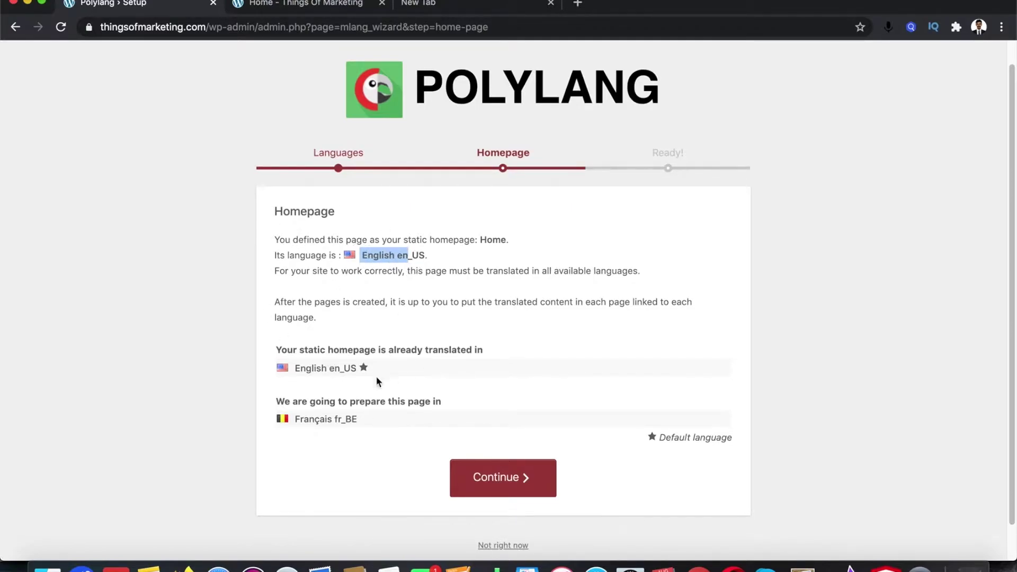
{"action": "left_click_drag", "start_coordinate": [300, 370], "coordinate": [364, 376]}
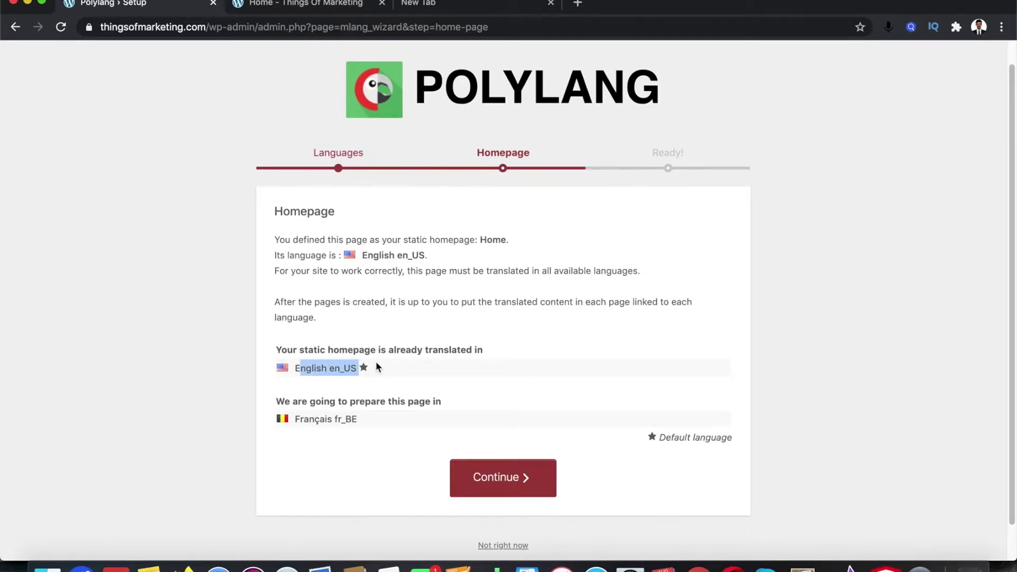
{"action": "left_click", "coordinate": [373, 367]}
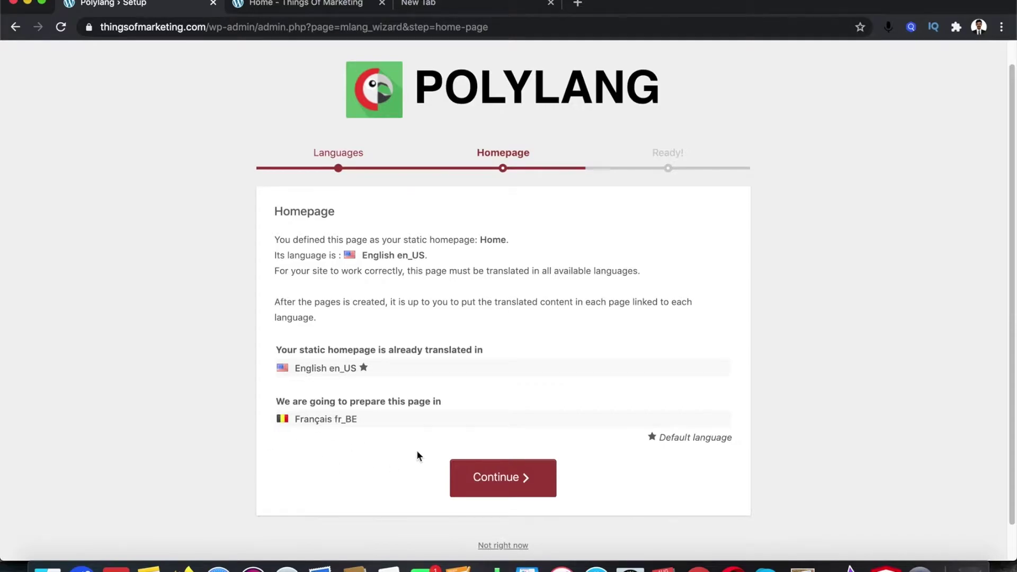
{"action": "left_click", "coordinate": [543, 483]}
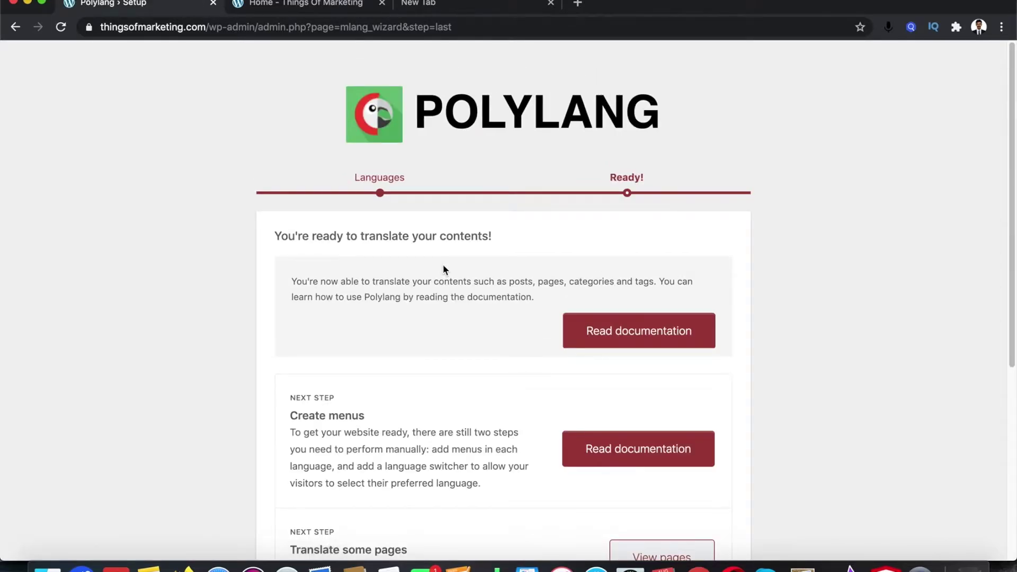
- Scroll the Ready! page and choose Return to the Dashboard
{"action": "scroll", "coordinate": [444, 269], "scroll_direction": "down", "scroll_amount": 5}
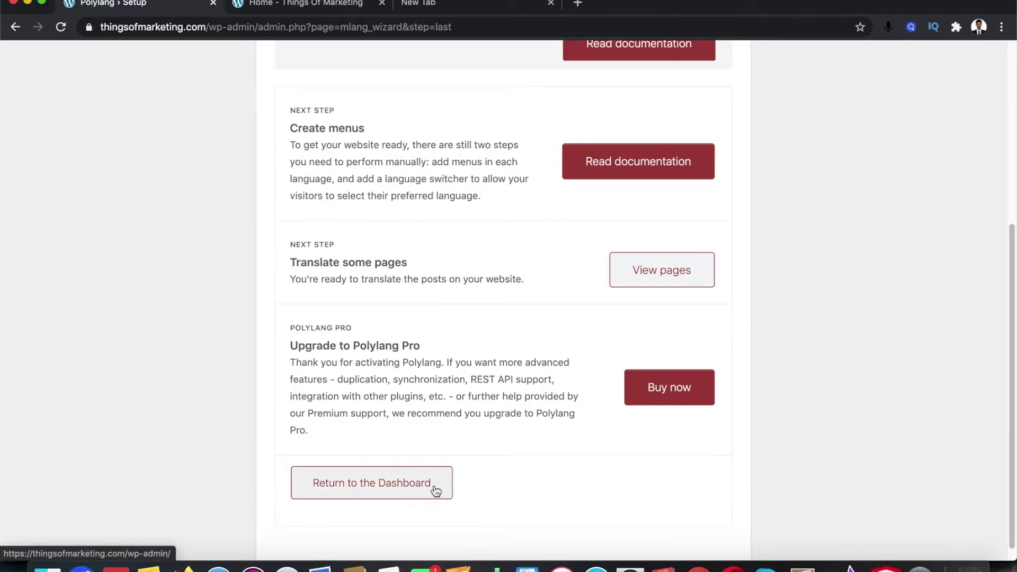
{"action": "left_click", "coordinate": [414, 487]}
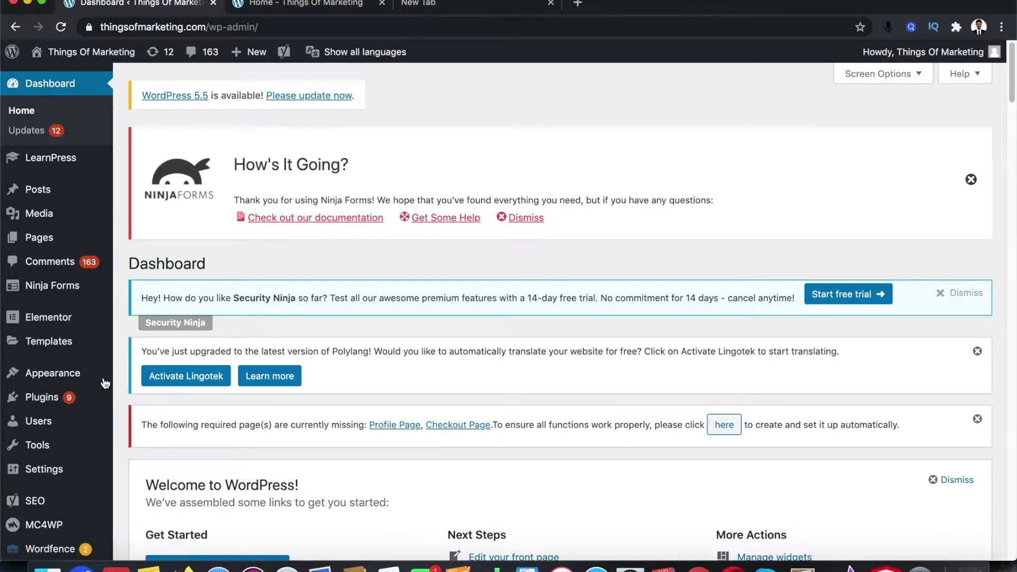
- Open All Pages from the Pages menu in the admin sidebar
{"action": "mouse_move", "coordinate": [68, 324]}
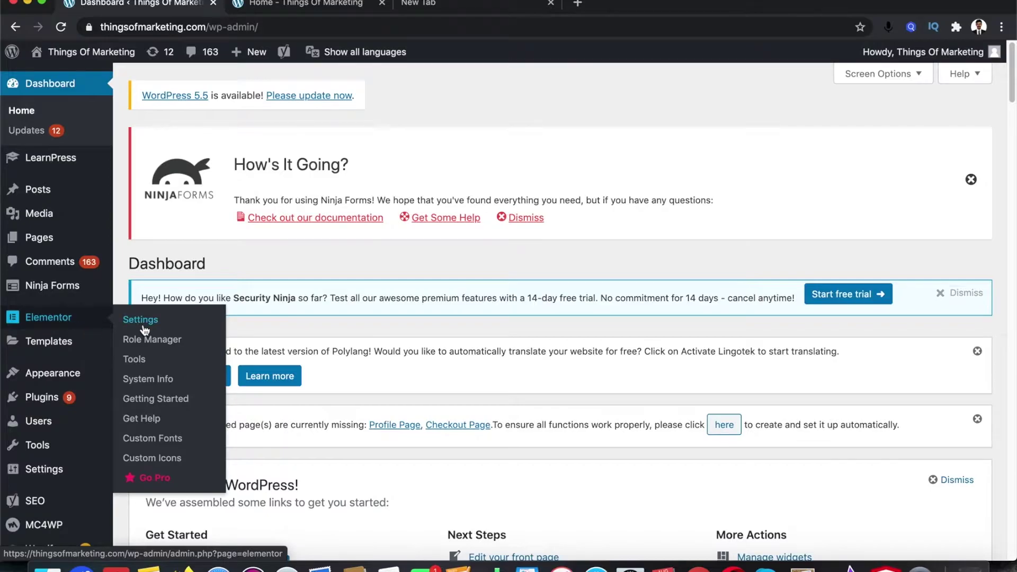
{"action": "left_click", "coordinate": [289, 10]}
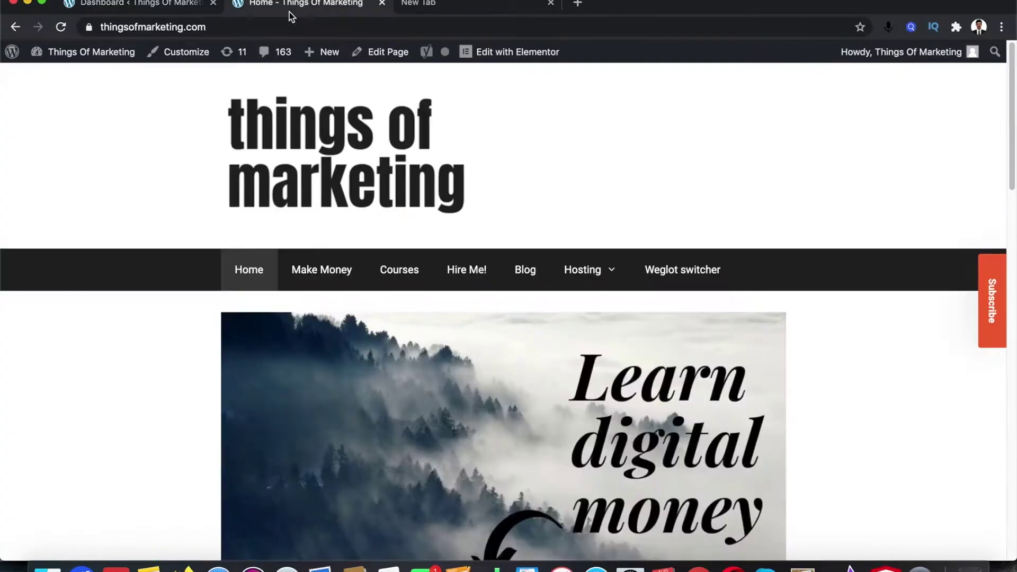
{"action": "left_click", "coordinate": [161, 5]}
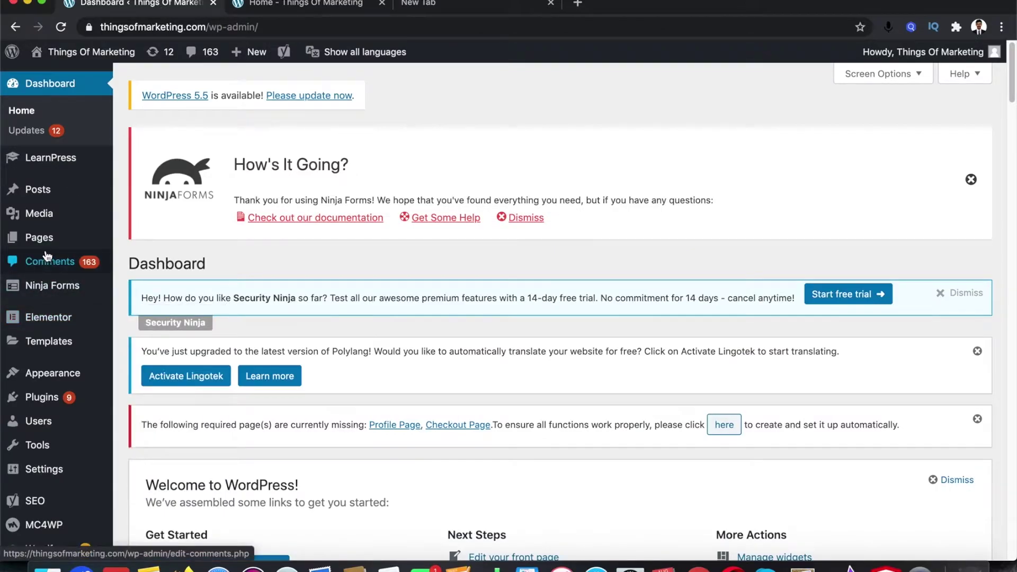
{"action": "mouse_move", "coordinate": [48, 246]}
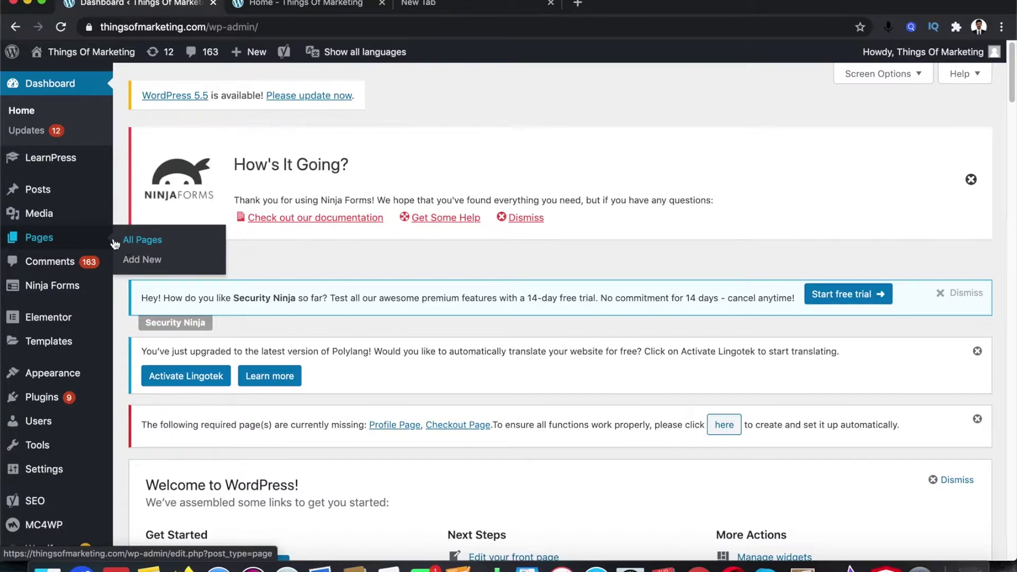
{"action": "mouse_move", "coordinate": [62, 193]}
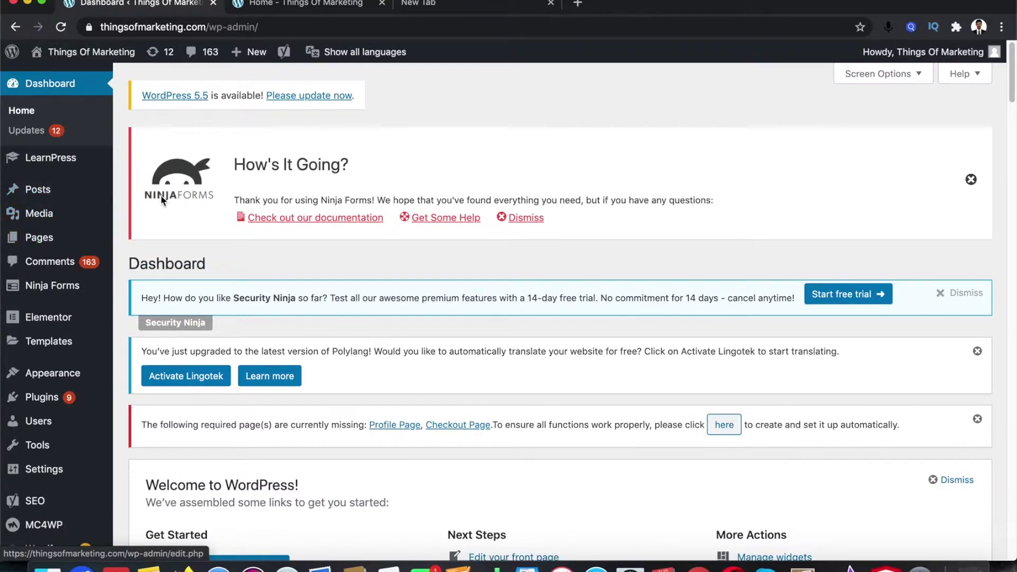
{"action": "left_click", "coordinate": [159, 240]}
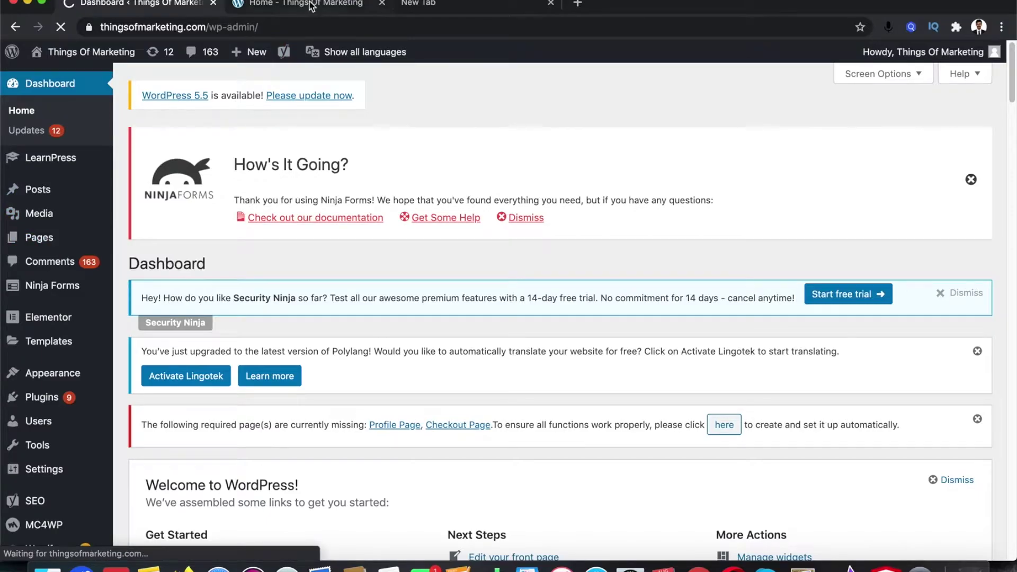
- Look over the live homepage, still in English, in the other tab
{"action": "left_click", "coordinate": [317, 4]}
{"action": "scroll", "coordinate": [447, 249], "scroll_direction": "down", "scroll_amount": 15}
{"action": "scroll", "coordinate": [397, 265], "scroll_direction": "up", "scroll_amount": 5}
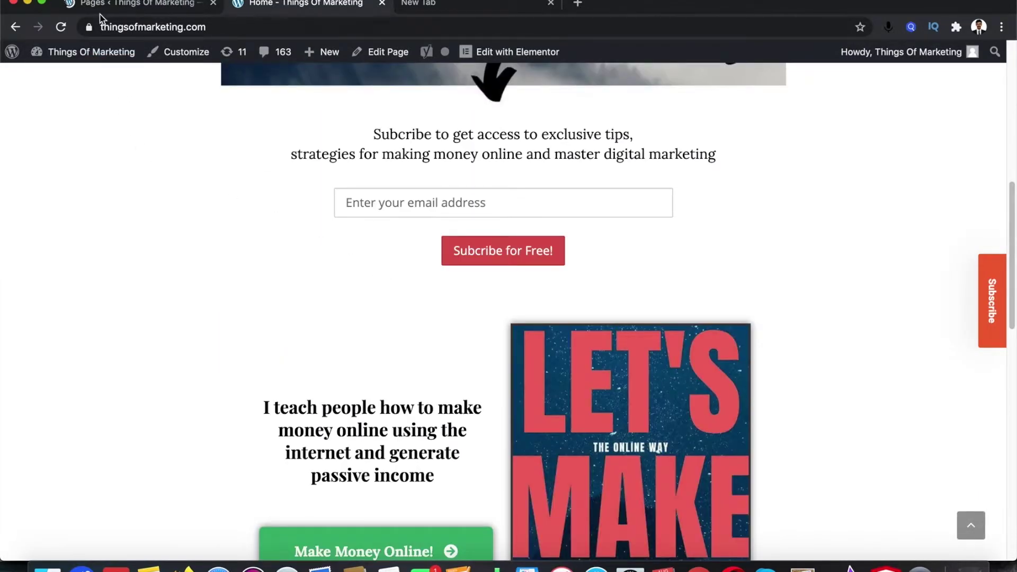
- Scroll the Pages list, which shows the published Home – Français front page
{"action": "left_click", "coordinate": [108, 5]}
{"action": "scroll", "coordinate": [570, 340], "scroll_direction": "down", "scroll_amount": 2}
{"action": "scroll", "coordinate": [556, 334], "scroll_direction": "down", "scroll_amount": 8}
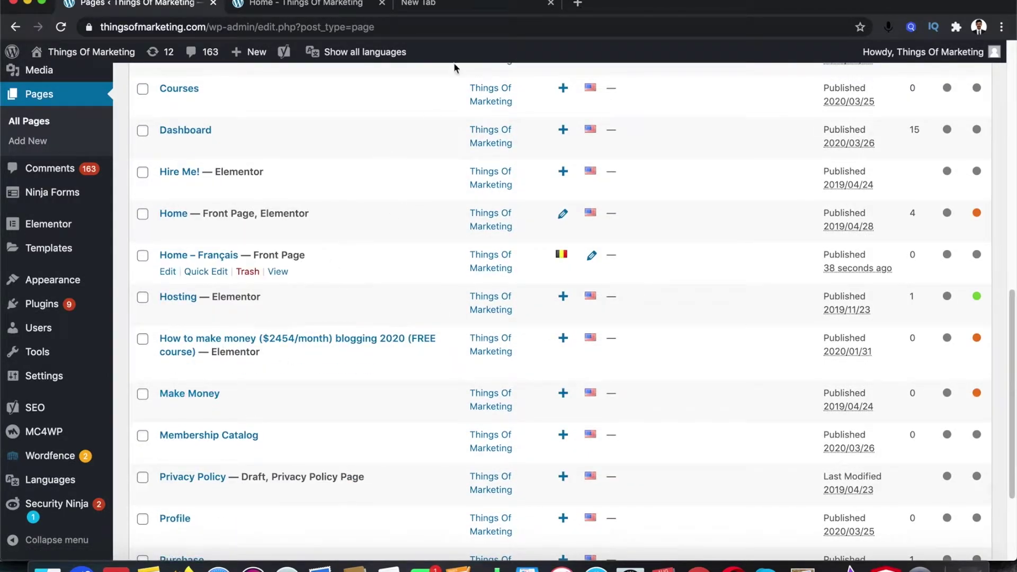
- Open Make Money from the live site's menu, then edit it from the Pages list
{"action": "left_click", "coordinate": [293, 8]}
{"action": "scroll", "coordinate": [370, 172], "scroll_direction": "up", "scroll_amount": 10}
{"action": "left_click", "coordinate": [320, 279]}
{"action": "left_click", "coordinate": [141, 5]}
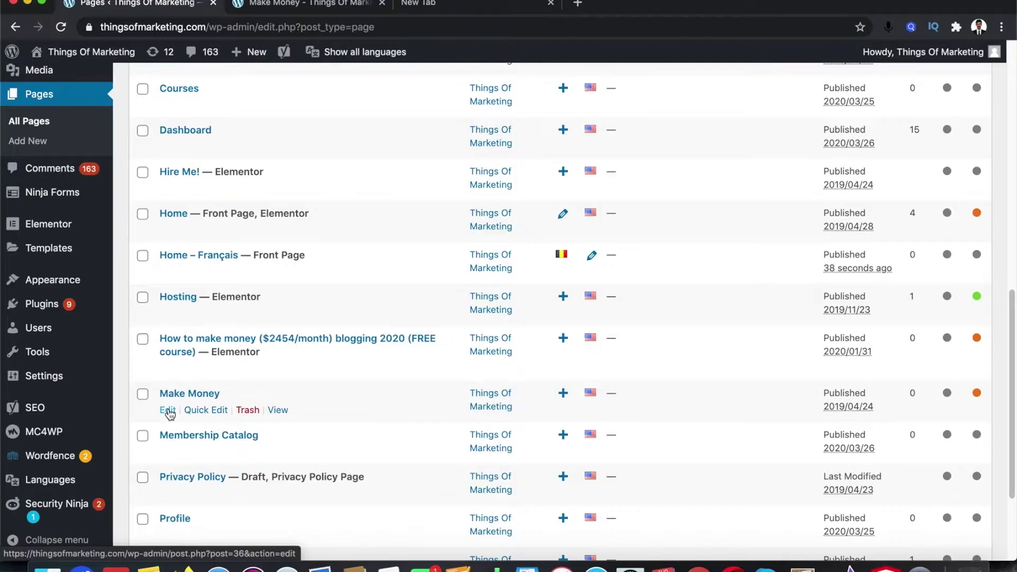
{"action": "left_click", "coordinate": [168, 411]}
- Scroll through the live Make Money page's heading, opening paragraph and coffee photo
{"action": "left_click", "coordinate": [270, 4]}
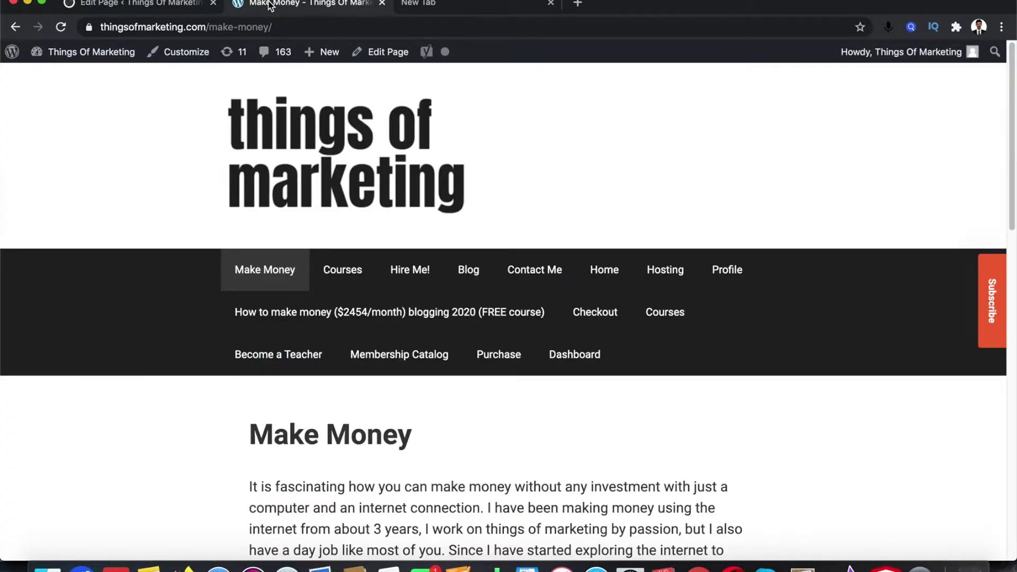
{"action": "scroll", "coordinate": [470, 300], "scroll_direction": "down", "scroll_amount": 5}
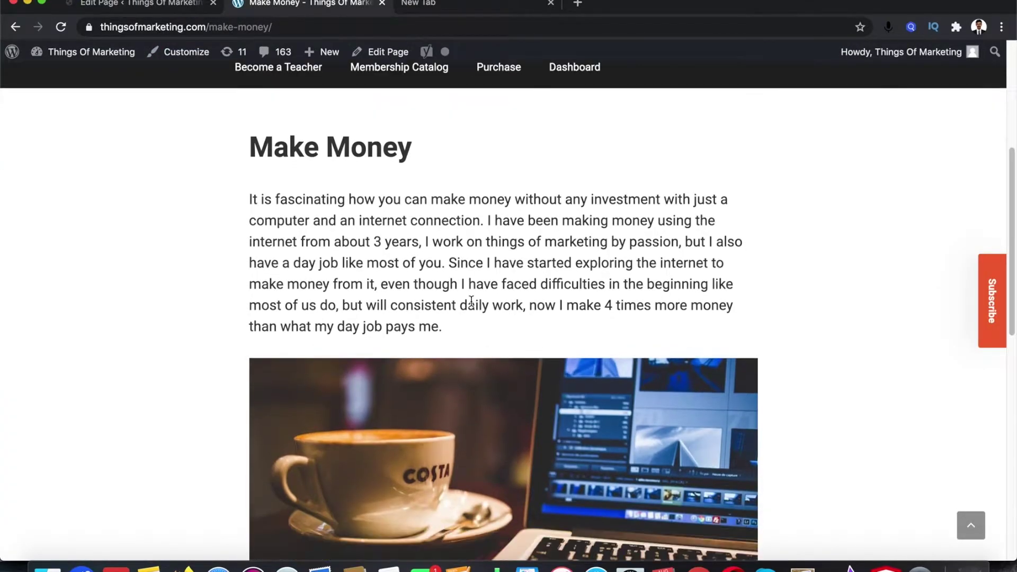
{"action": "scroll", "coordinate": [471, 300], "scroll_direction": "up", "scroll_amount": 6}
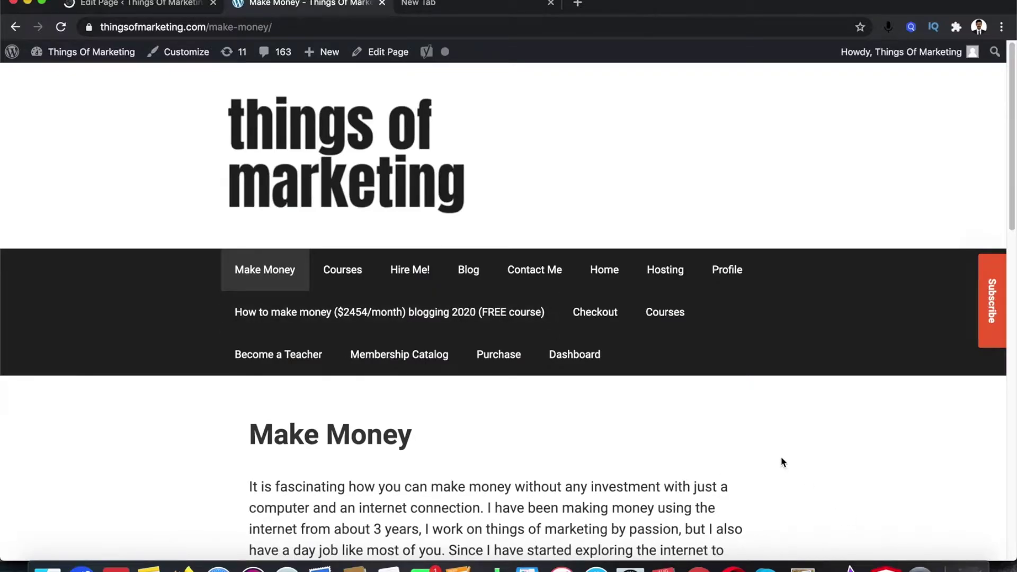
{"action": "scroll", "coordinate": [782, 462], "scroll_direction": "down", "scroll_amount": 4}
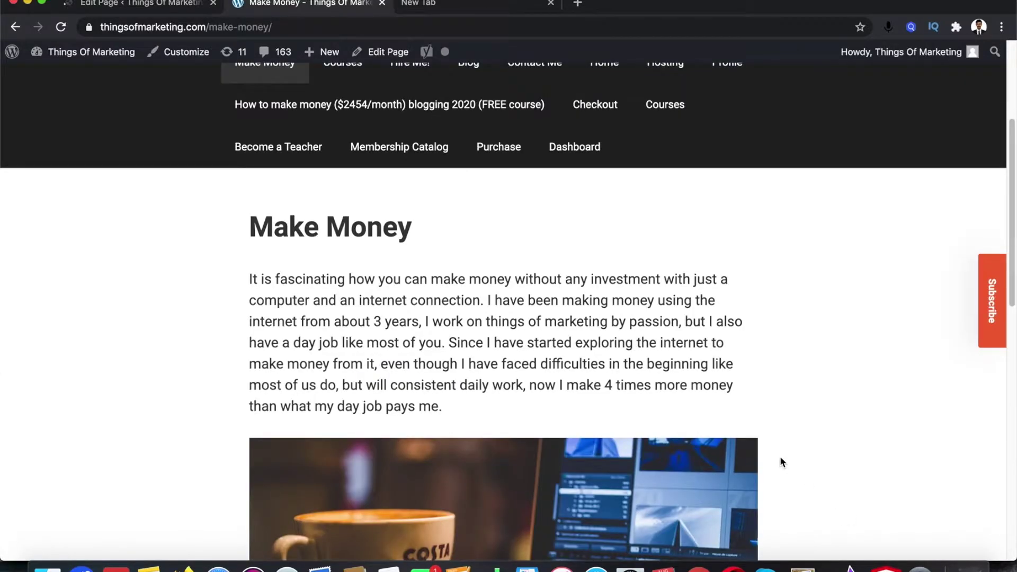
{"action": "scroll", "coordinate": [780, 462], "scroll_direction": "down", "scroll_amount": 3}
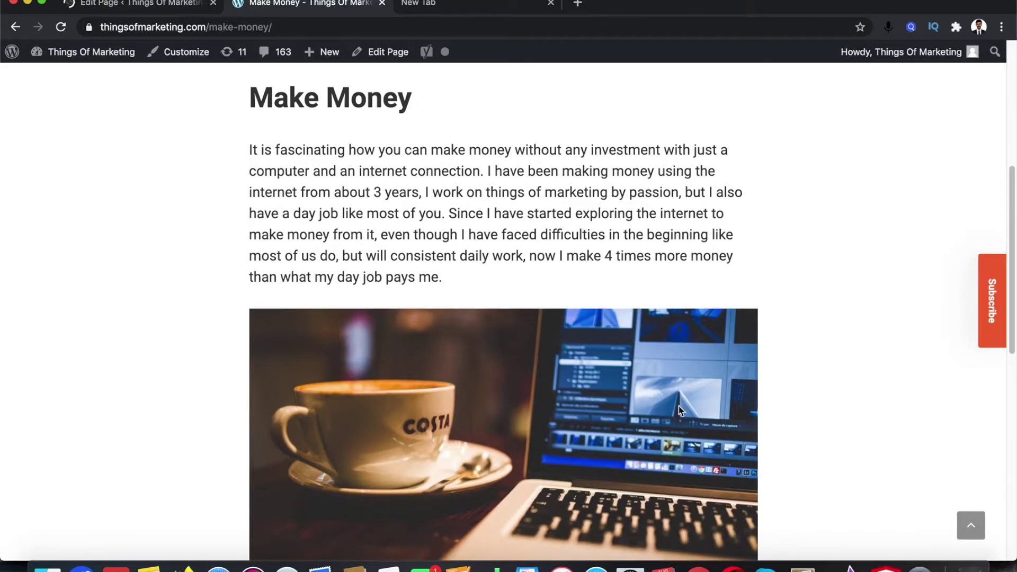
- Dismiss the welcome tour in the Make Money editor and show the page-level Document settings
{"action": "left_click", "coordinate": [142, 8]}
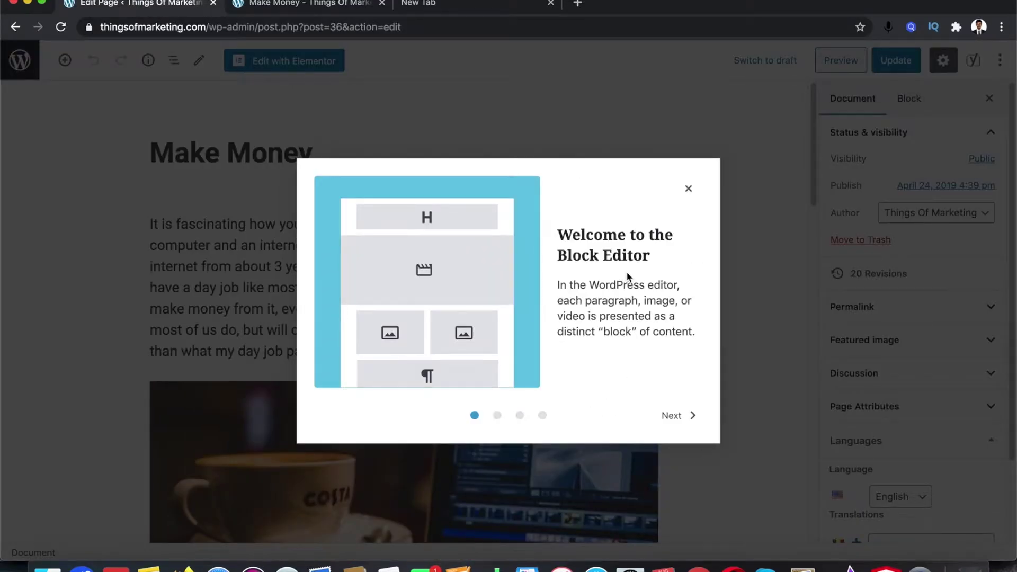
{"action": "left_click", "coordinate": [688, 189]}
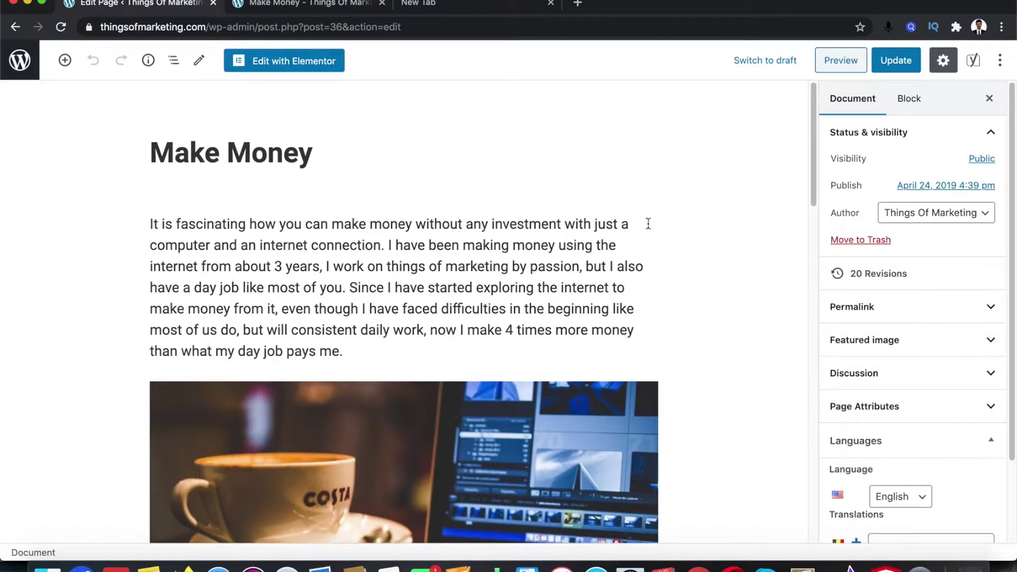
{"action": "left_click", "coordinate": [603, 267]}
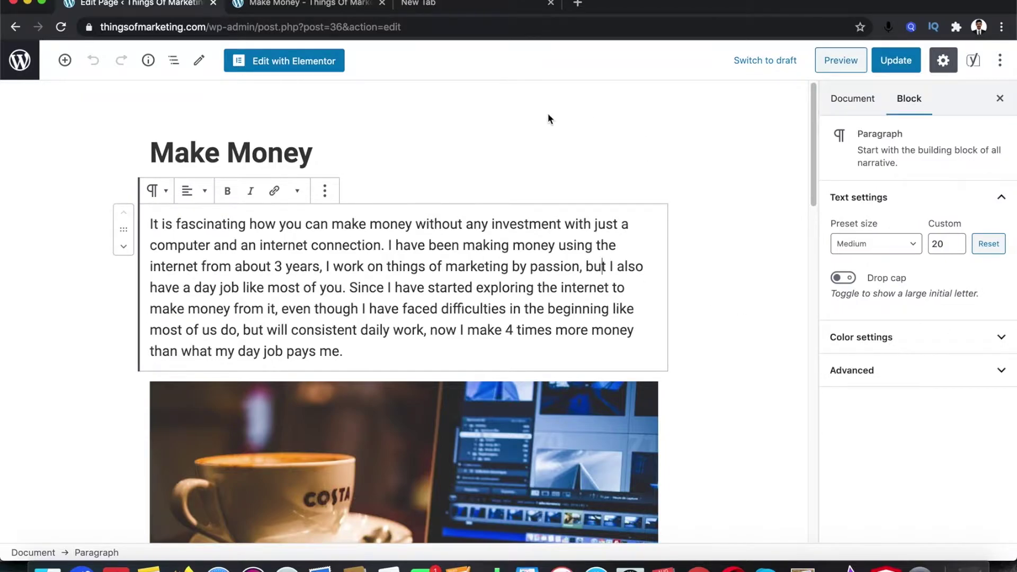
{"action": "left_click", "coordinate": [495, 136]}
{"action": "scroll", "coordinate": [922, 323], "scroll_direction": "down", "scroll_amount": 3}
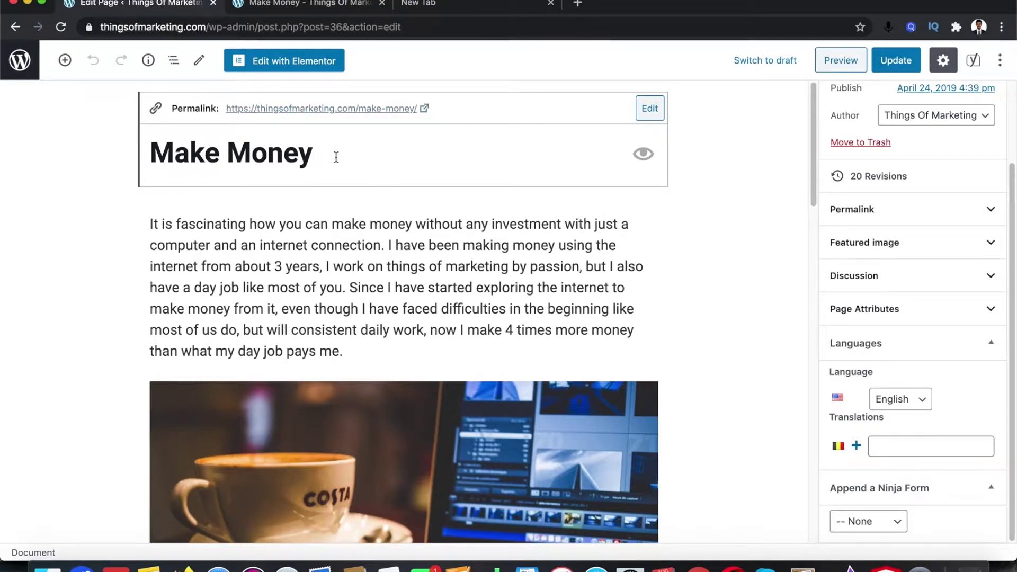
- Select the Make Money title and create a French (Français) translation of the page
{"action": "left_click_drag", "start_coordinate": [336, 157], "coordinate": [174, 154]}
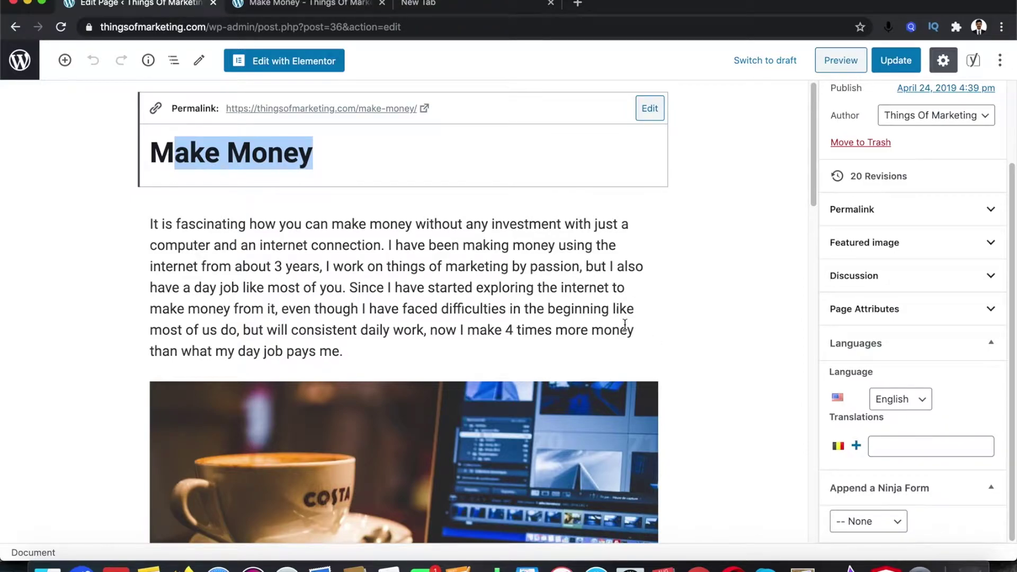
{"action": "left_click", "coordinate": [350, 164]}
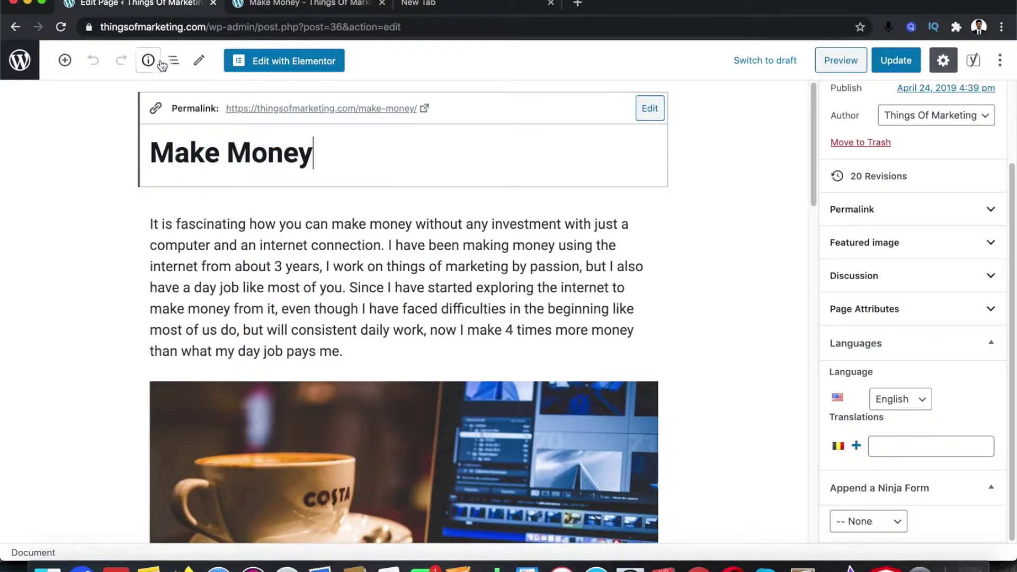
{"action": "left_click_drag", "start_coordinate": [352, 154], "coordinate": [129, 136]}
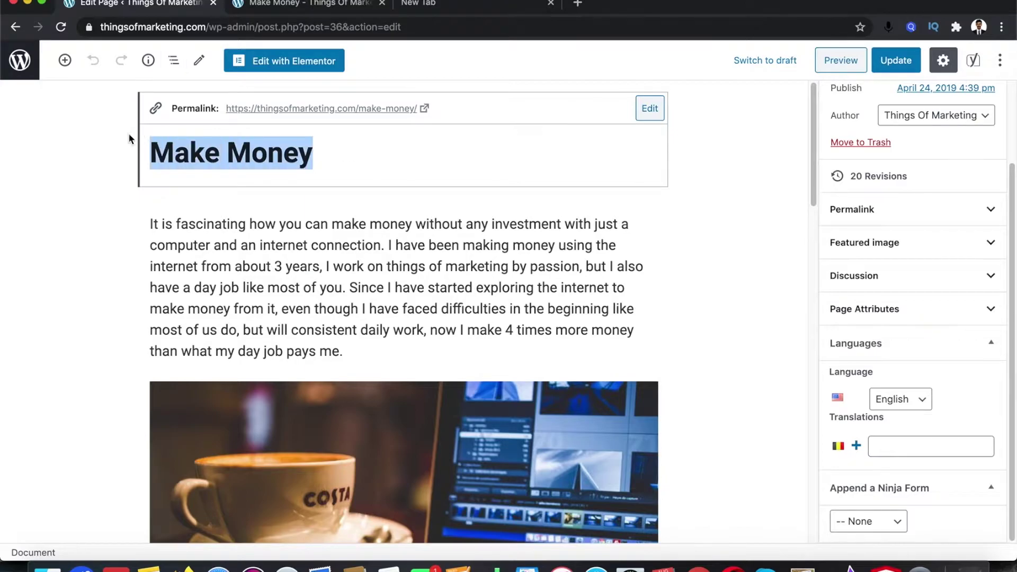
{"action": "left_click", "coordinate": [856, 447]}
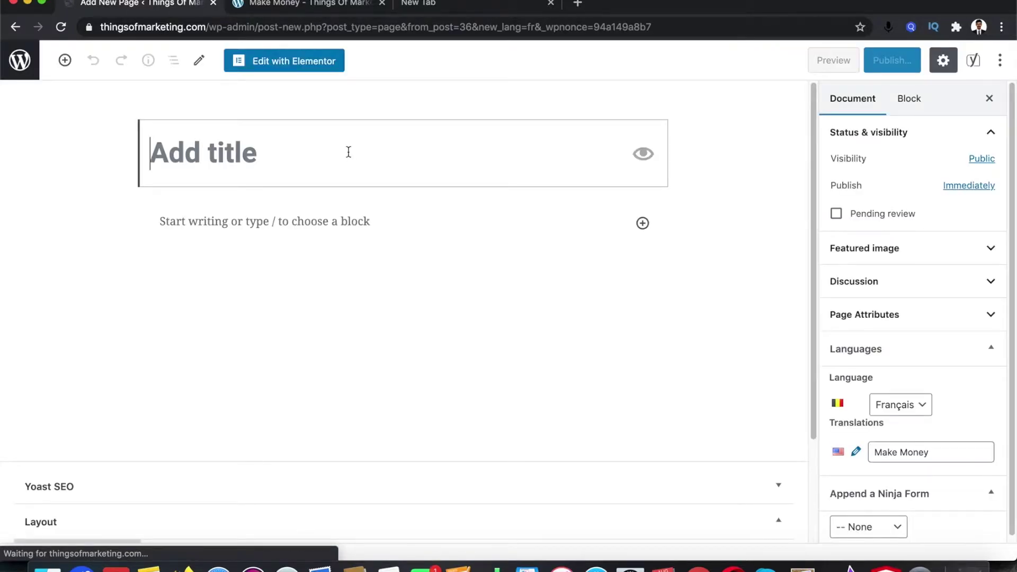
- Title the French page 'This is french page title', fixing the typo
{"action": "scroll", "coordinate": [406, 265], "scroll_direction": "down", "scroll_amount": 3}
{"action": "scroll", "coordinate": [407, 267], "scroll_direction": "up", "scroll_amount": 3}
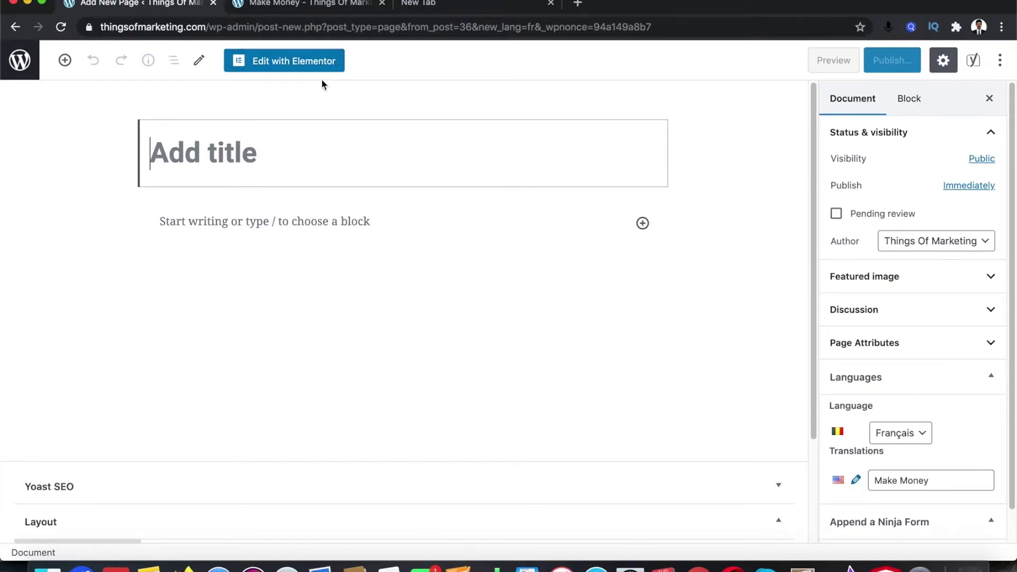
{"action": "type", "text": "T"}
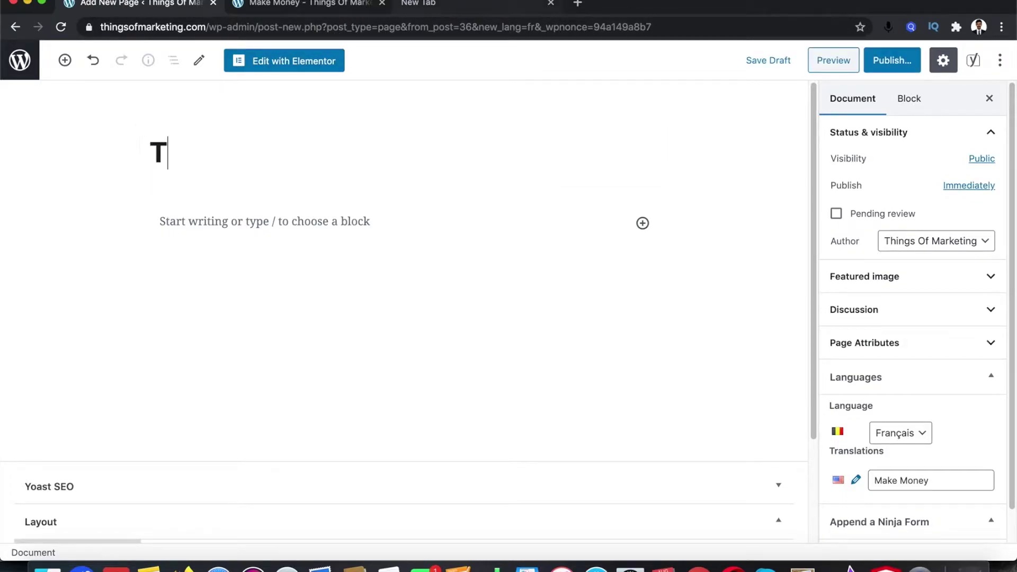
{"action": "type", "text": "his is fren"}
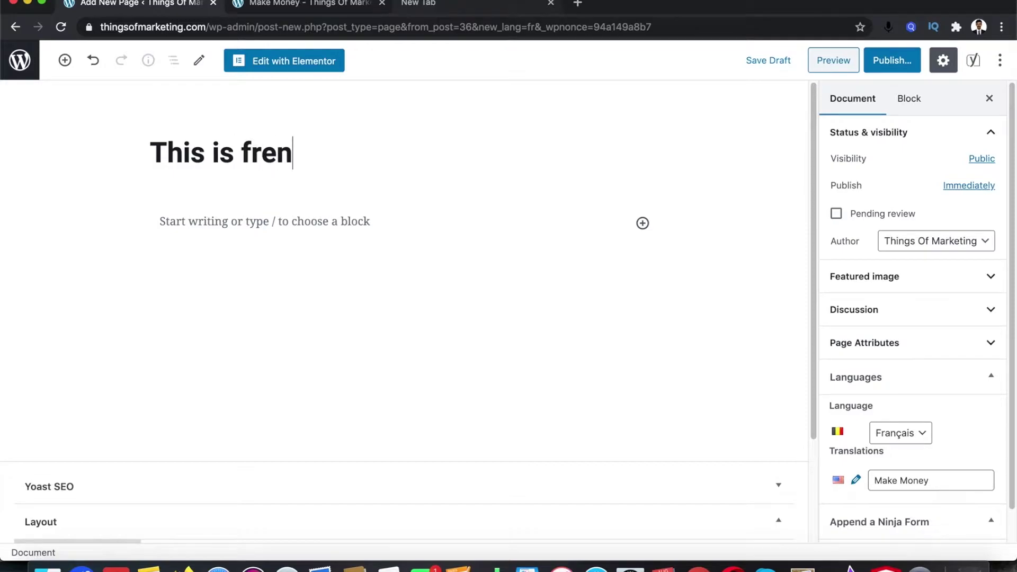
{"action": "type", "text": "ch ppahe"}
{"action": "key", "text": "BackSpace"}
{"action": "key", "text": "BackSpace"}
{"action": "key", "text": "BackSpace"}
{"action": "key", "text": "BackSpace"}
{"action": "type", "text": "age"}
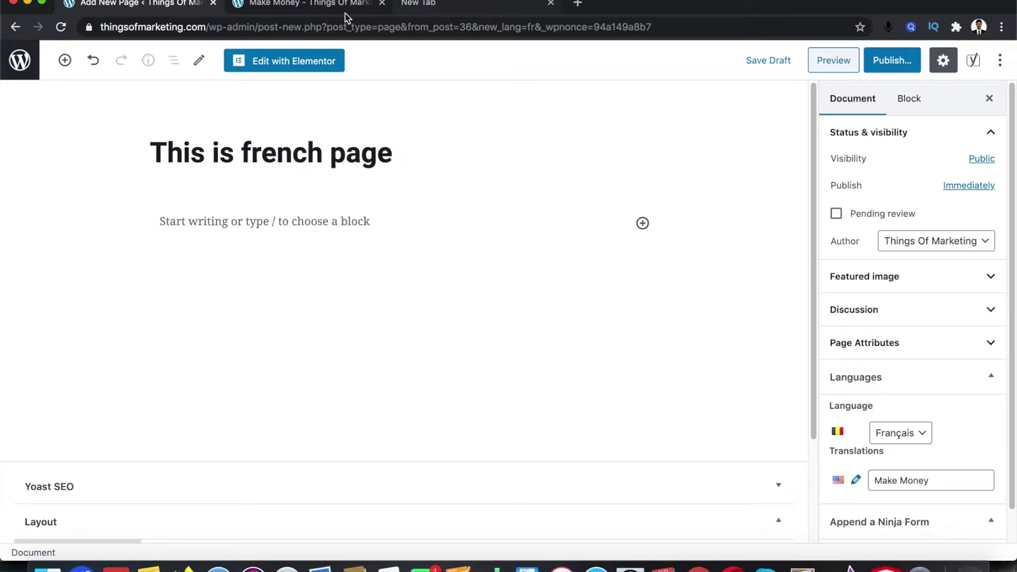
{"action": "left_click_drag", "start_coordinate": [404, 148], "coordinate": [252, 138]}
{"action": "double_click", "coordinate": [339, 151]}
{"action": "left_click", "coordinate": [418, 158]}
{"action": "type", "text": "title"}
- Copy the title into the paragraph and change its last word to 'description'
{"action": "key", "text": "super+a"}
{"action": "key", "text": "super+c"}
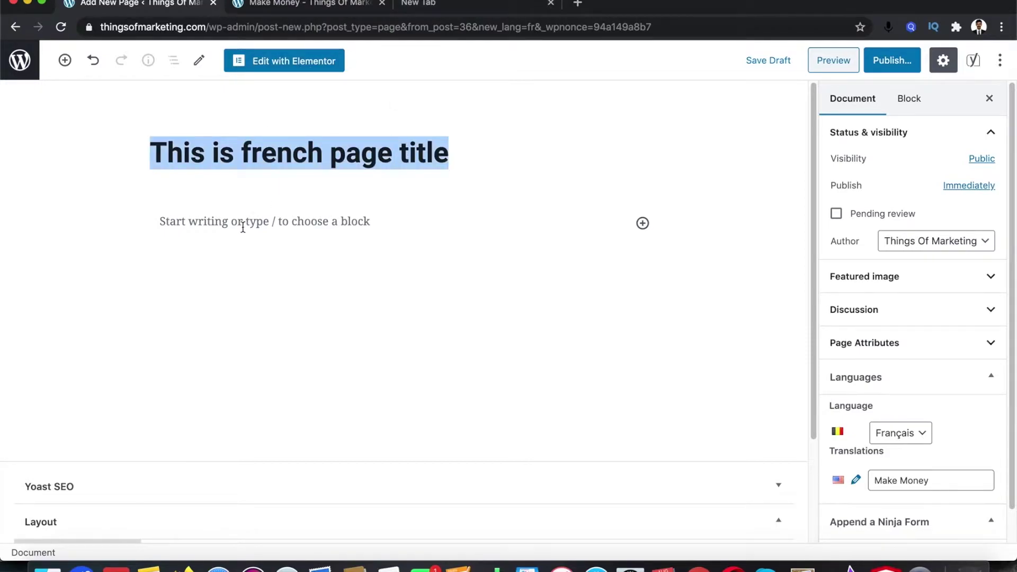
{"action": "left_click", "coordinate": [264, 227]}
{"action": "key", "text": "super+v"}
{"action": "double_click", "coordinate": [271, 221]}
{"action": "type", "text": "des"}
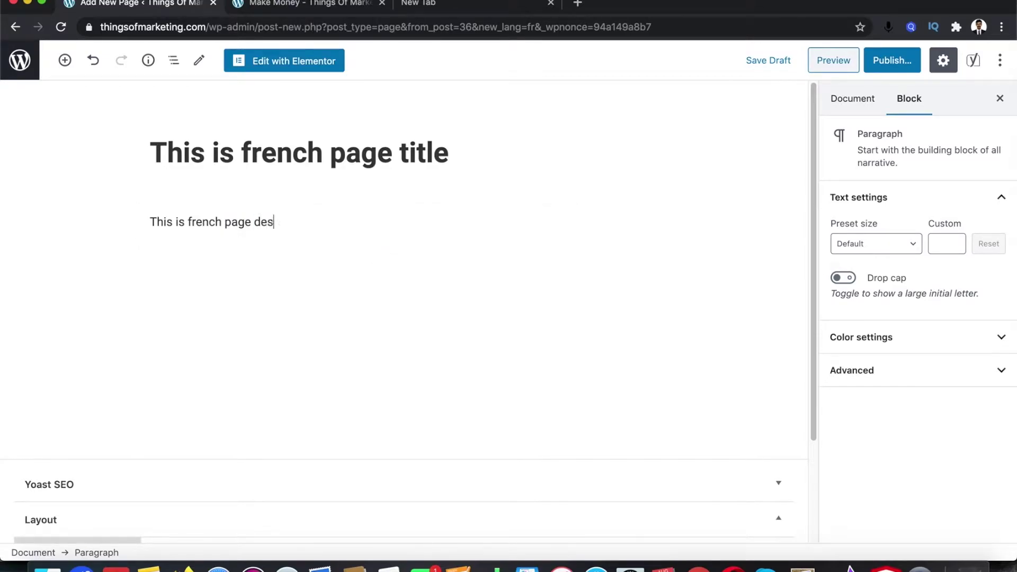
{"action": "type", "text": "cription"}
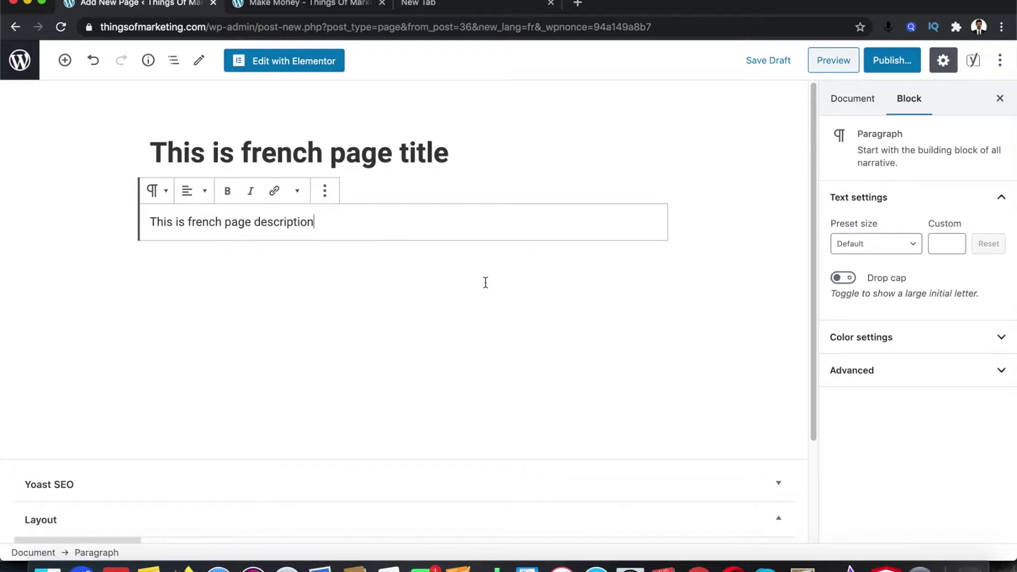
- Publish 'This is french page title' through the pre-publish panel and return to the Pages list
{"action": "left_click", "coordinate": [894, 72]}
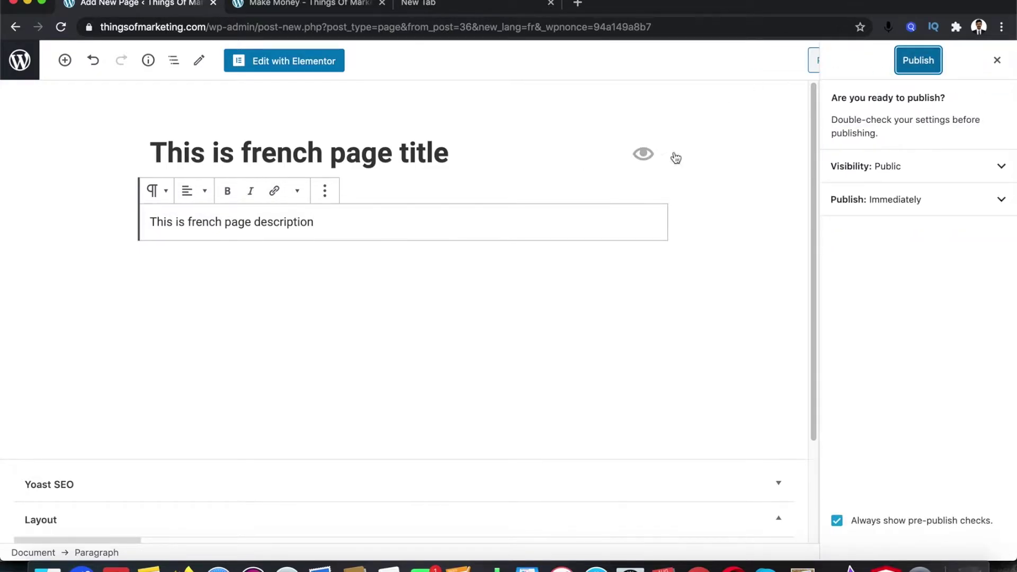
{"action": "left_click", "coordinate": [915, 71]}
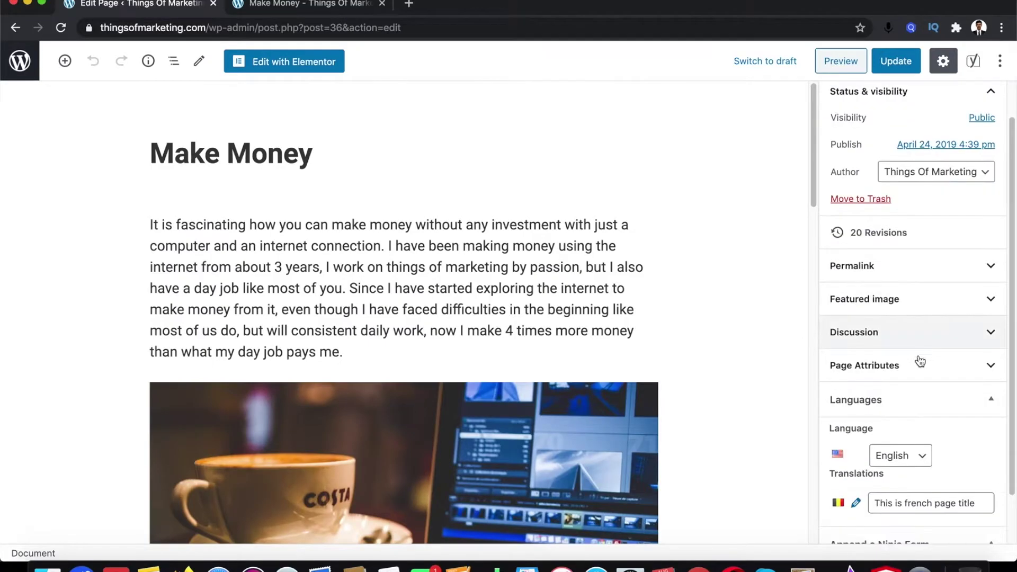
{"action": "scroll", "coordinate": [920, 361], "scroll_direction": "down", "scroll_amount": 1}
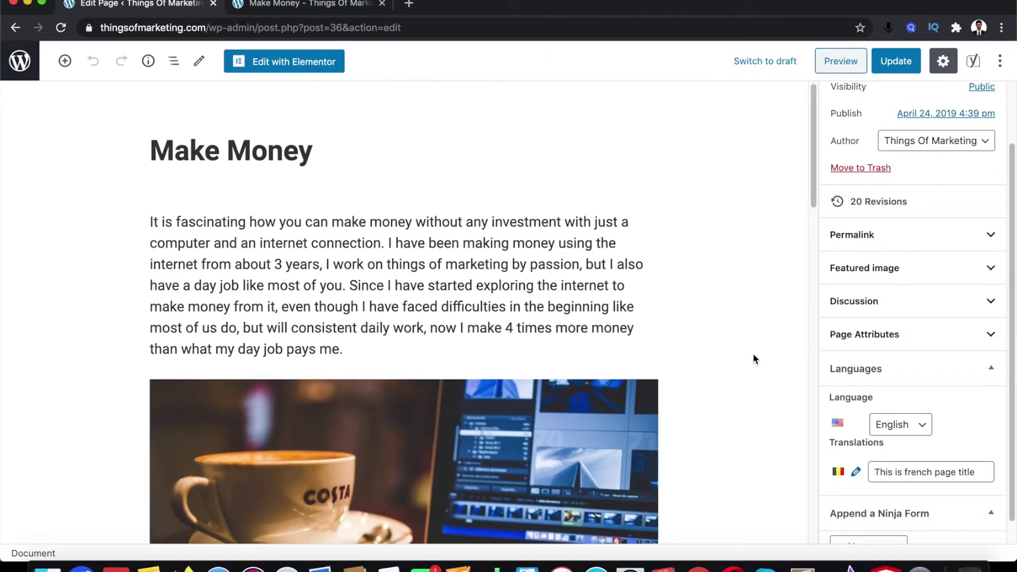
{"action": "scroll", "coordinate": [752, 352], "scroll_direction": "down", "scroll_amount": 4}
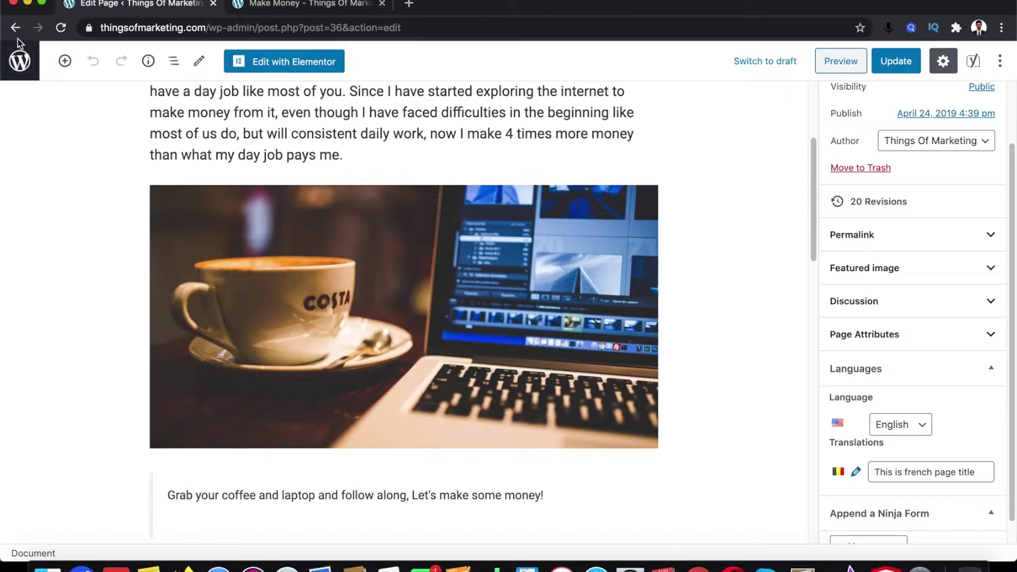
{"action": "left_click", "coordinate": [22, 58]}
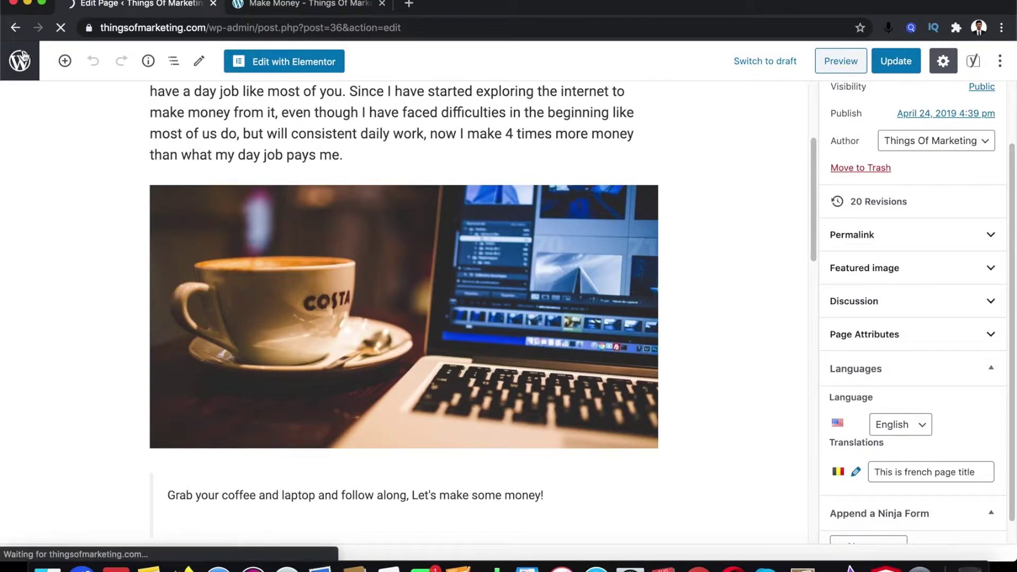
{"action": "scroll", "coordinate": [386, 348], "scroll_direction": "down", "scroll_amount": 10}
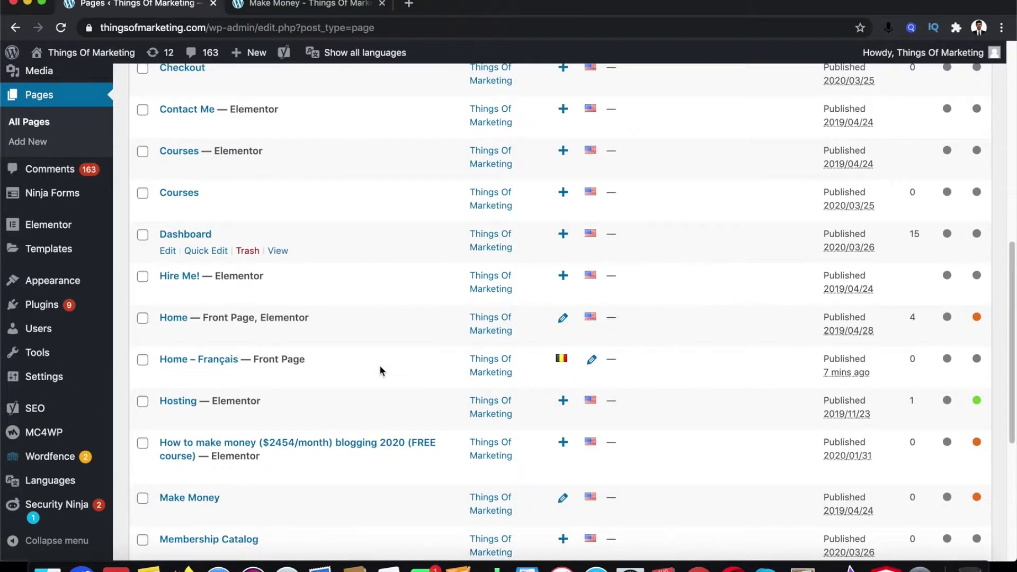
{"action": "scroll", "coordinate": [380, 371], "scroll_direction": "down", "scroll_amount": 5}
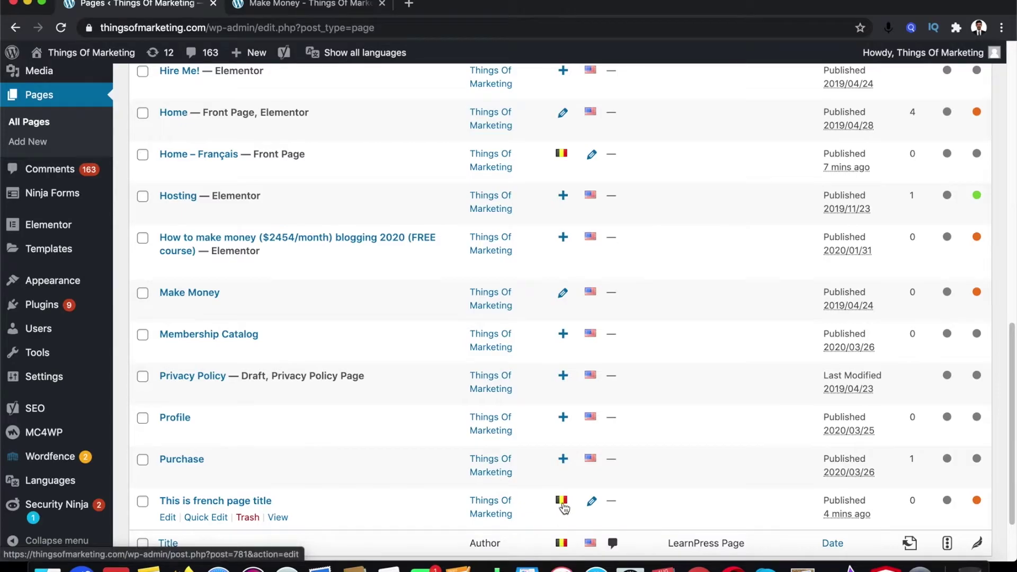
{"action": "scroll", "coordinate": [552, 483], "scroll_direction": "up", "scroll_amount": 8}
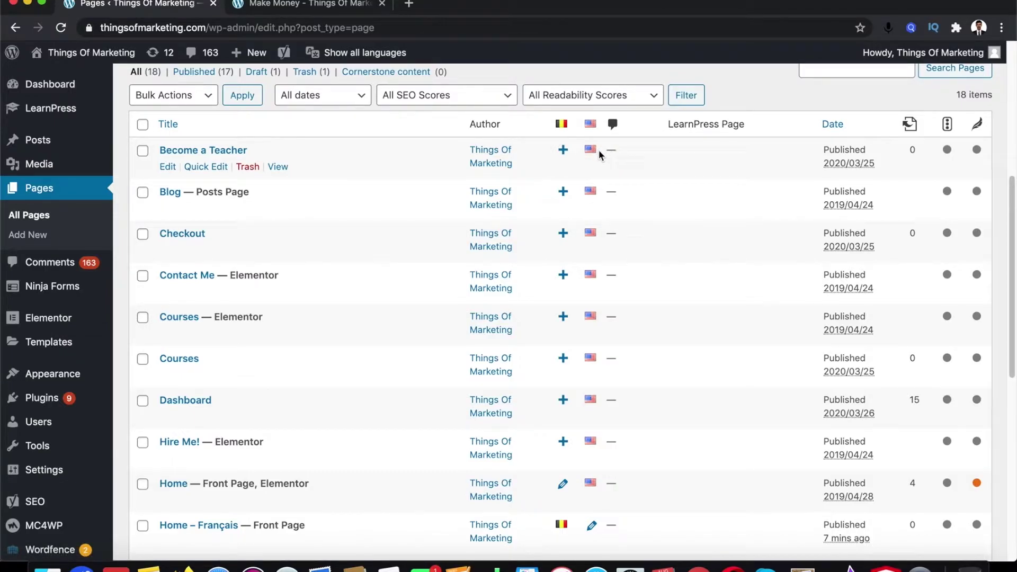
{"action": "scroll", "coordinate": [583, 192], "scroll_direction": "down", "scroll_amount": 3}
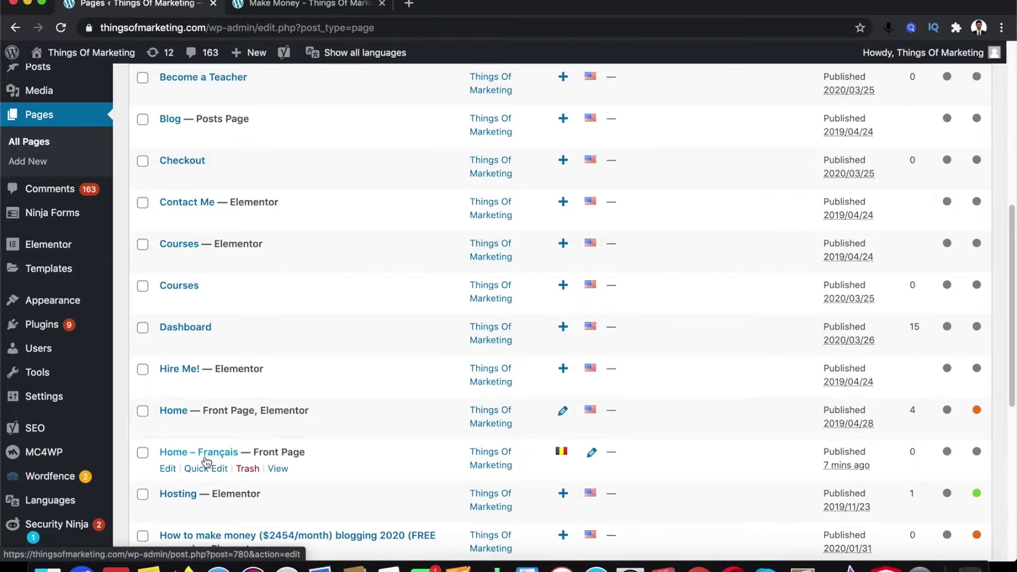
{"action": "scroll", "coordinate": [211, 464], "scroll_direction": "down", "scroll_amount": 3}
{"action": "scroll", "coordinate": [385, 494], "scroll_direction": "down", "scroll_amount": 10}
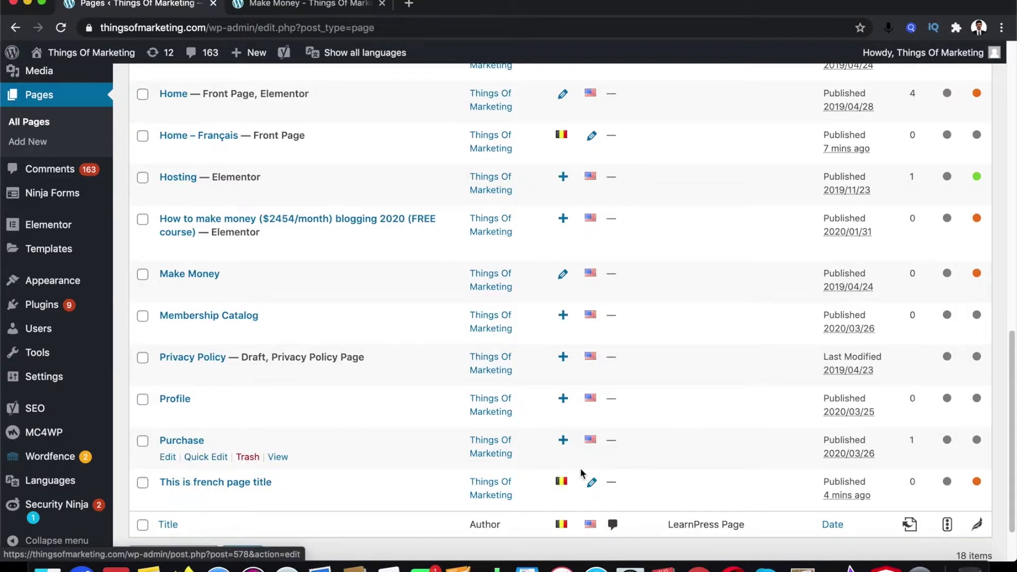
{"action": "scroll", "coordinate": [562, 426], "scroll_direction": "up", "scroll_amount": 15}
{"action": "scroll", "coordinate": [563, 420], "scroll_direction": "down", "scroll_amount": 10}
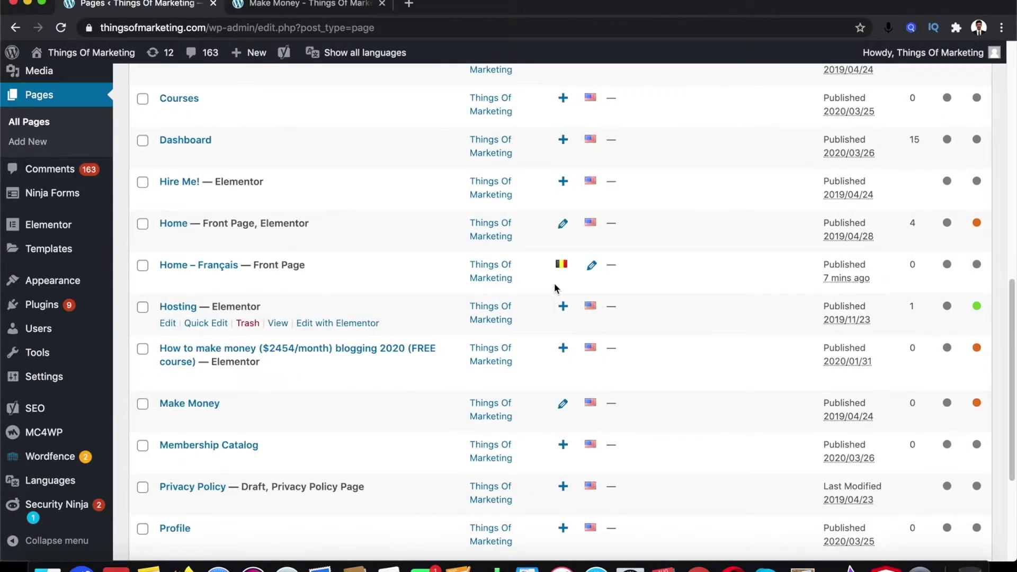
{"action": "scroll", "coordinate": [550, 266], "scroll_direction": "up", "scroll_amount": 3}
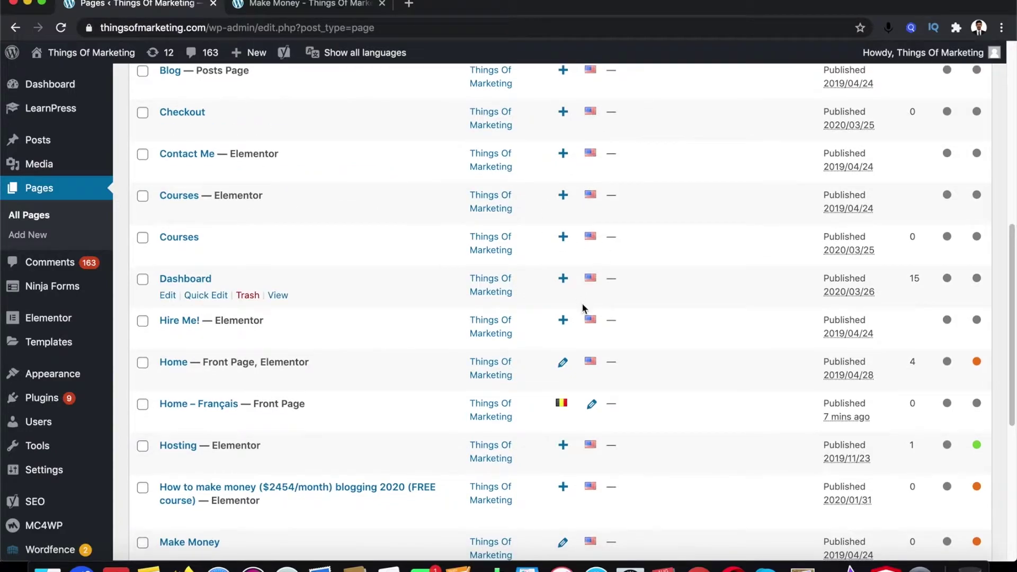
{"action": "scroll", "coordinate": [561, 371], "scroll_direction": "down", "scroll_amount": 7}
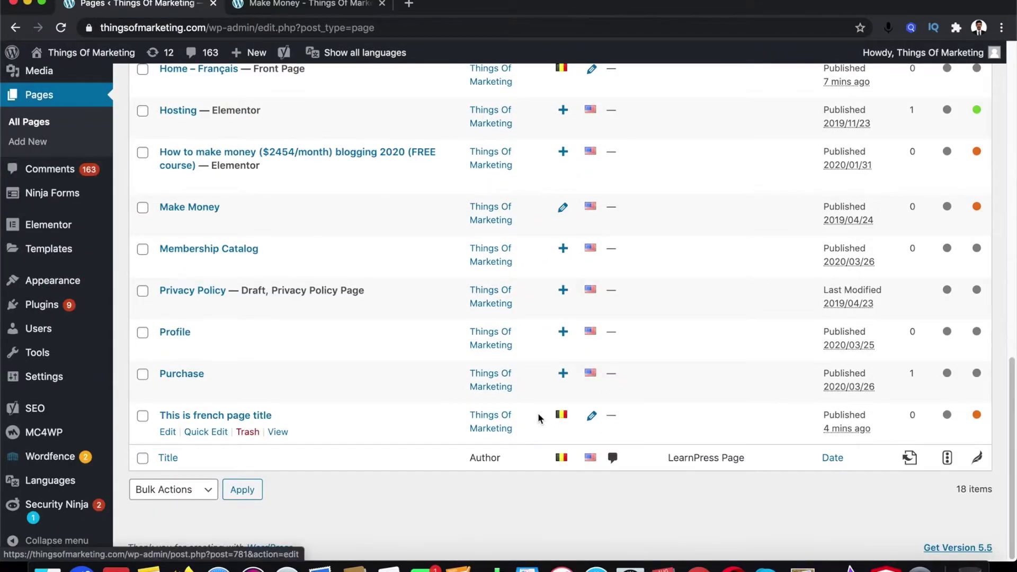
- Reload the live Make Money page and scroll through it to check its menu has no English choice
{"action": "left_click", "coordinate": [263, 16]}
{"action": "left_click", "coordinate": [265, 28]}
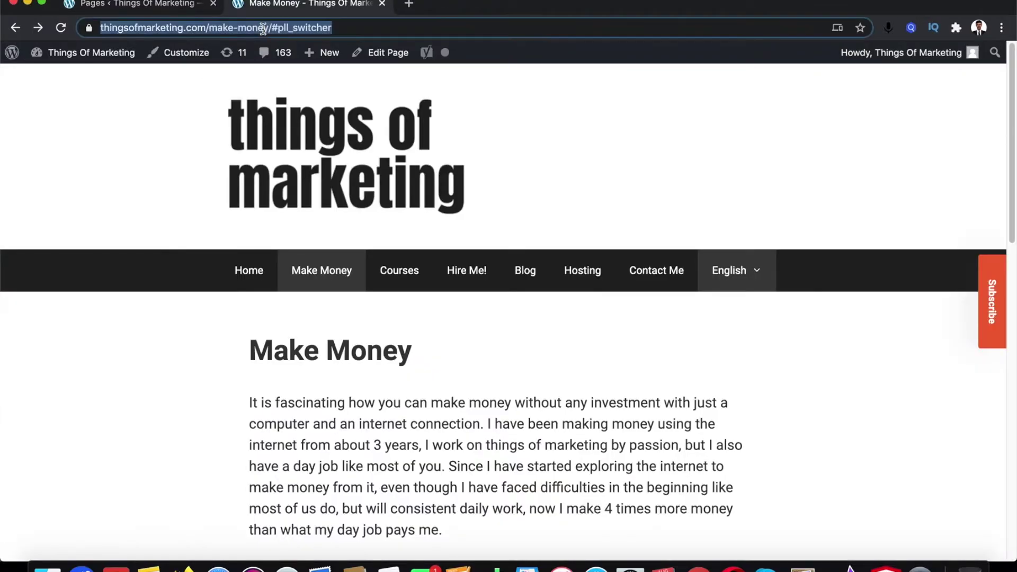
{"action": "left_click", "coordinate": [320, 261]}
{"action": "left_click", "coordinate": [168, 5]}
{"action": "left_click", "coordinate": [304, 4]}
{"action": "scroll", "coordinate": [480, 226], "scroll_direction": "down", "scroll_amount": 15}
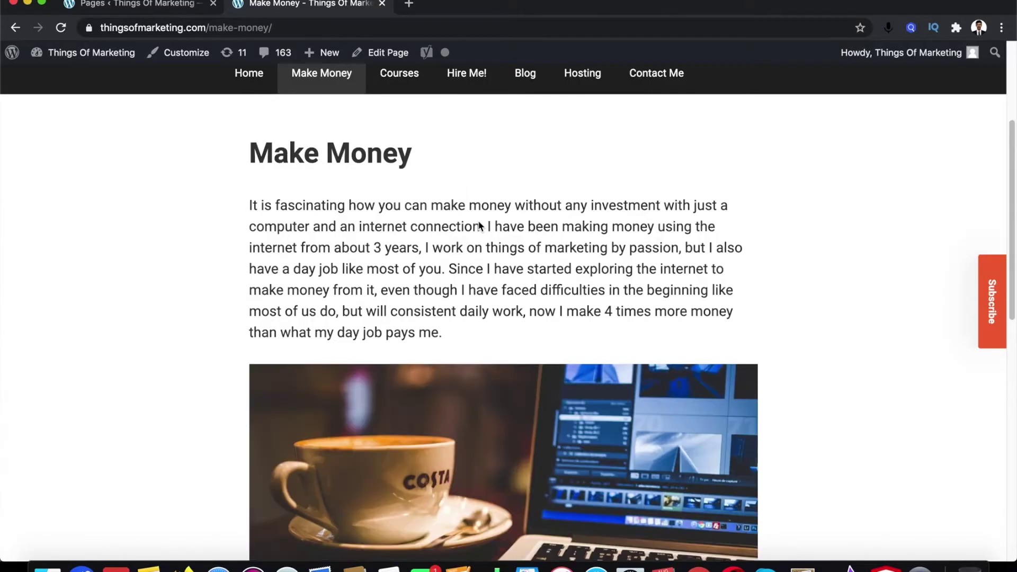
{"action": "scroll", "coordinate": [512, 217], "scroll_direction": "up", "scroll_amount": 8}
{"action": "scroll", "coordinate": [517, 217], "scroll_direction": "up", "scroll_amount": 5}
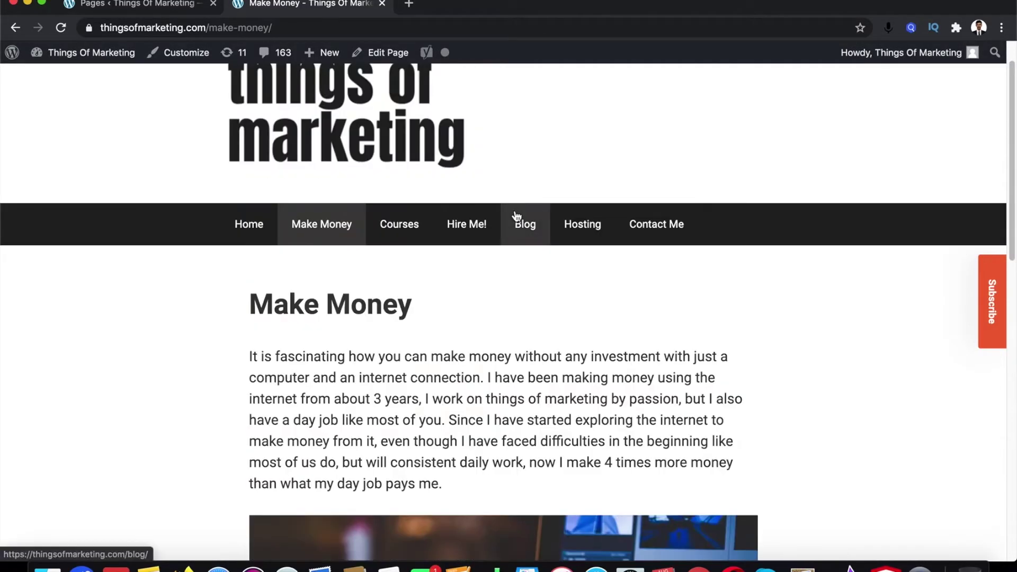
{"action": "scroll", "coordinate": [349, 311], "scroll_direction": "down", "scroll_amount": 2}
{"action": "scroll", "coordinate": [349, 311], "scroll_direction": "down", "scroll_amount": 9}
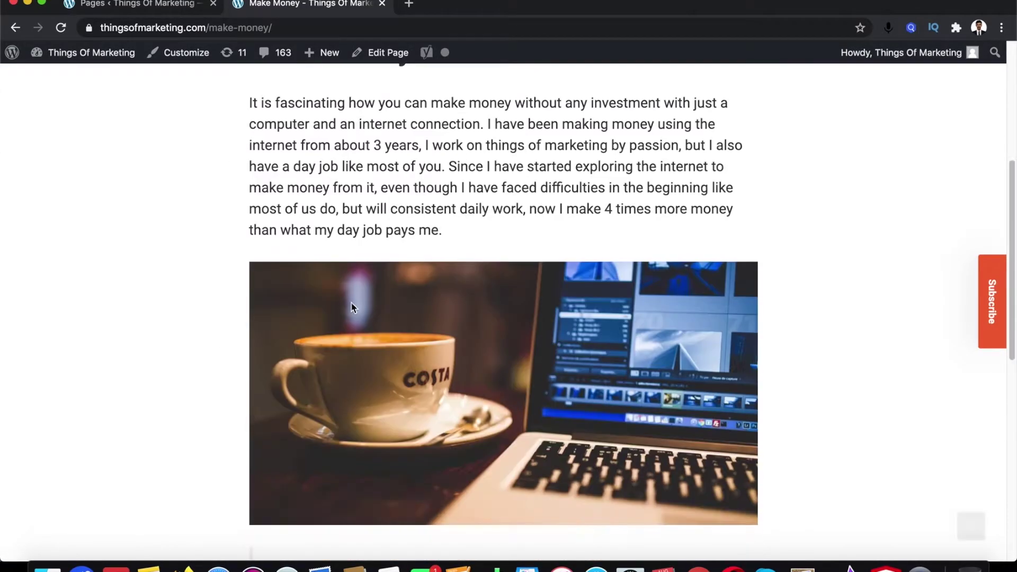
{"action": "scroll", "coordinate": [444, 443], "scroll_direction": "up", "scroll_amount": 10}
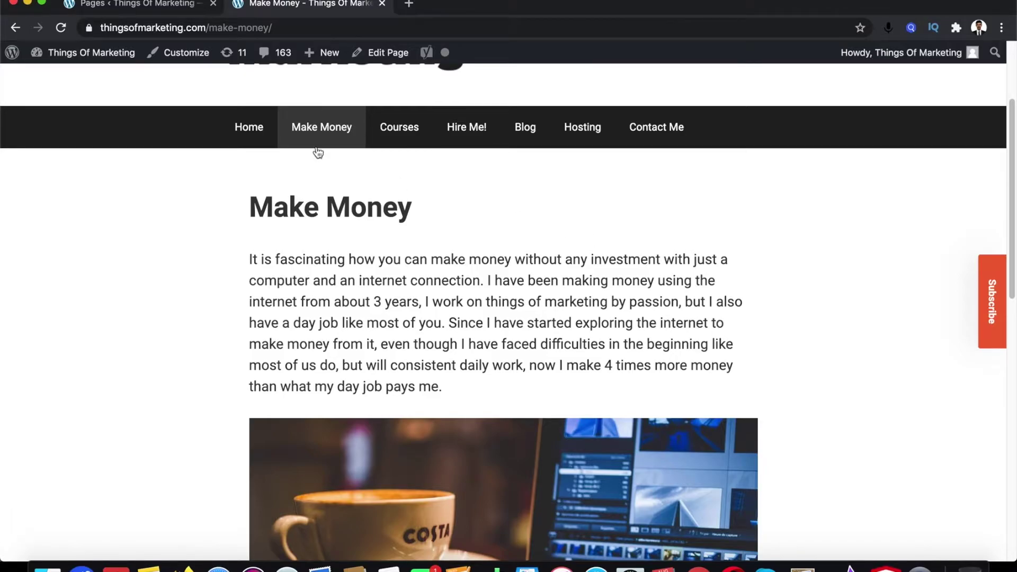
{"action": "left_click", "coordinate": [106, 4]}
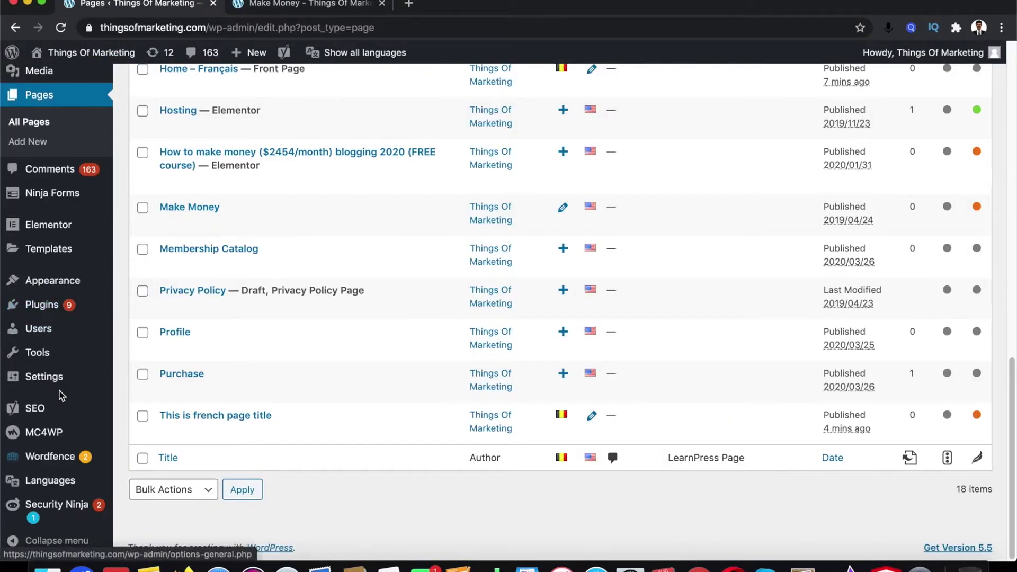
- In Appearance > Menus, add the Languages switcher item to the end of Menu 1
{"action": "mouse_move", "coordinate": [51, 390]}
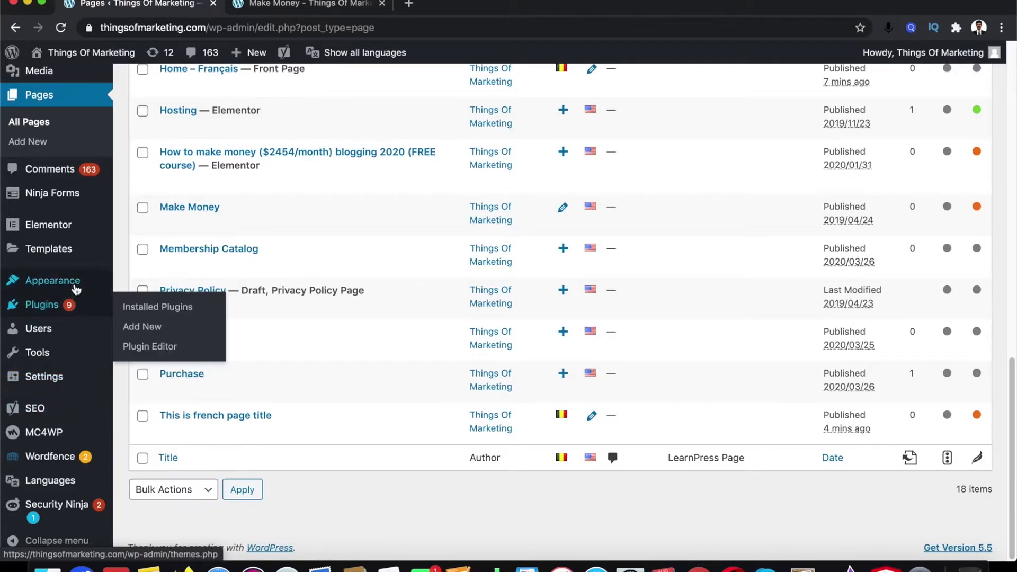
{"action": "mouse_move", "coordinate": [76, 289]}
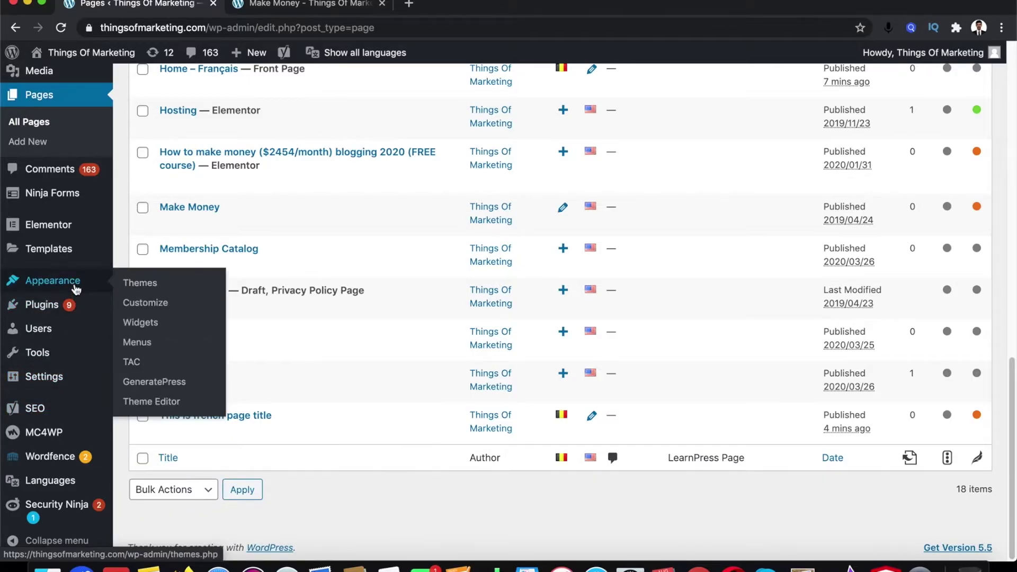
{"action": "left_click", "coordinate": [146, 343]}
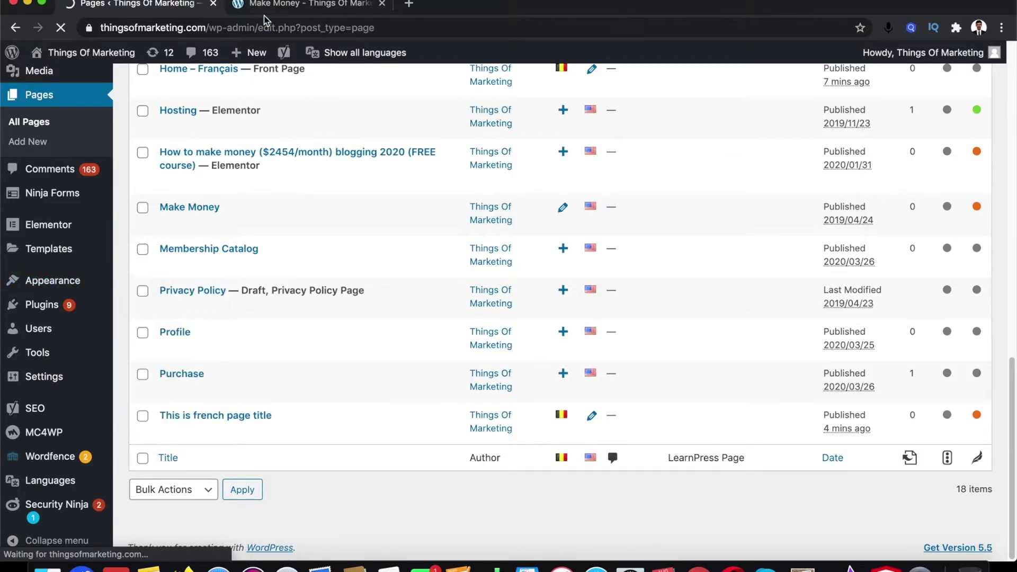
{"action": "scroll", "coordinate": [649, 415], "scroll_direction": "down", "scroll_amount": 2}
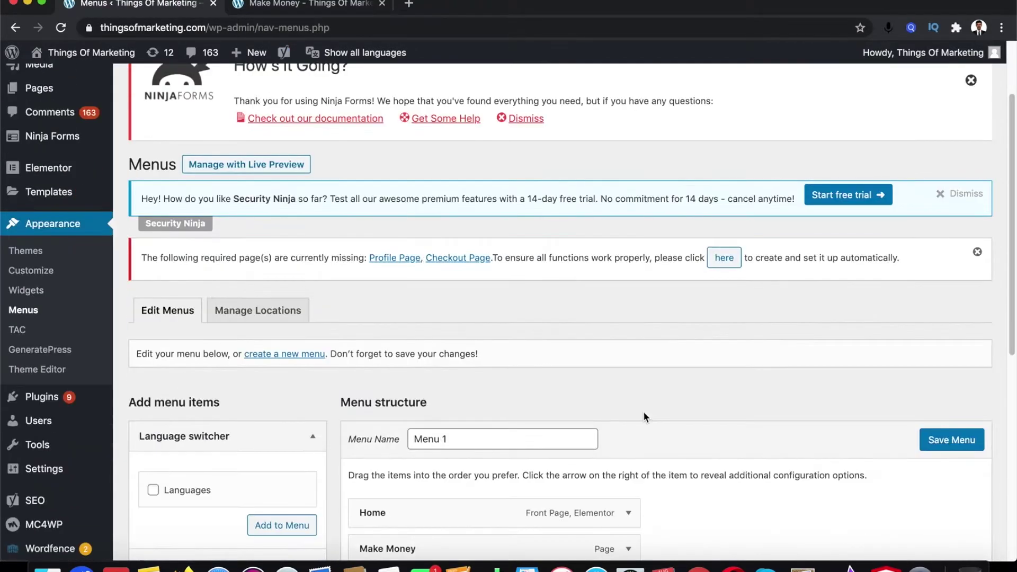
{"action": "scroll", "coordinate": [643, 411], "scroll_direction": "down", "scroll_amount": 5}
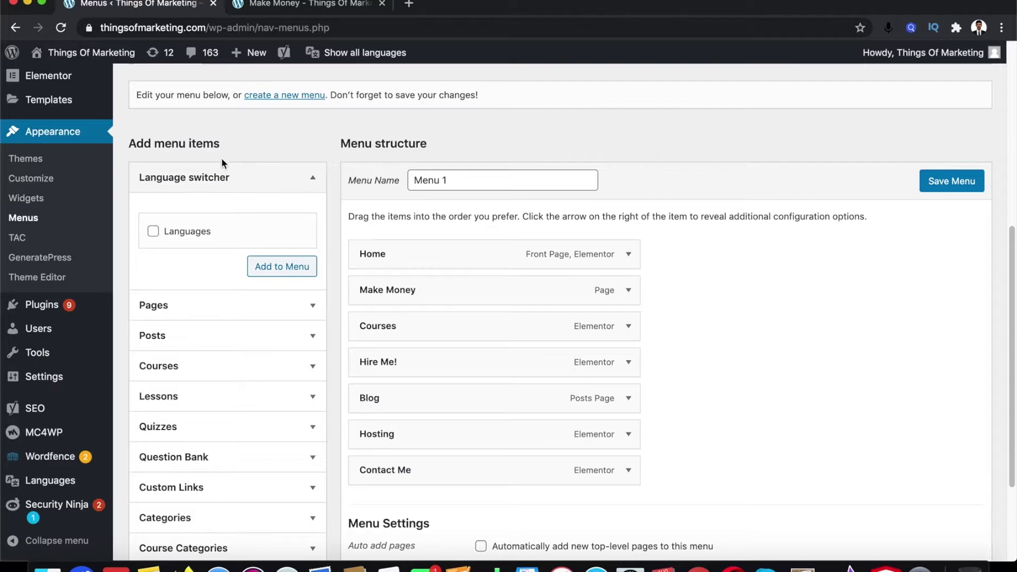
{"action": "left_click", "coordinate": [153, 233]}
{"action": "left_click", "coordinate": [295, 271]}
- Expand the Languages item, which displays language names, and save Menu 1
{"action": "scroll", "coordinate": [691, 327], "scroll_direction": "down", "scroll_amount": 3}
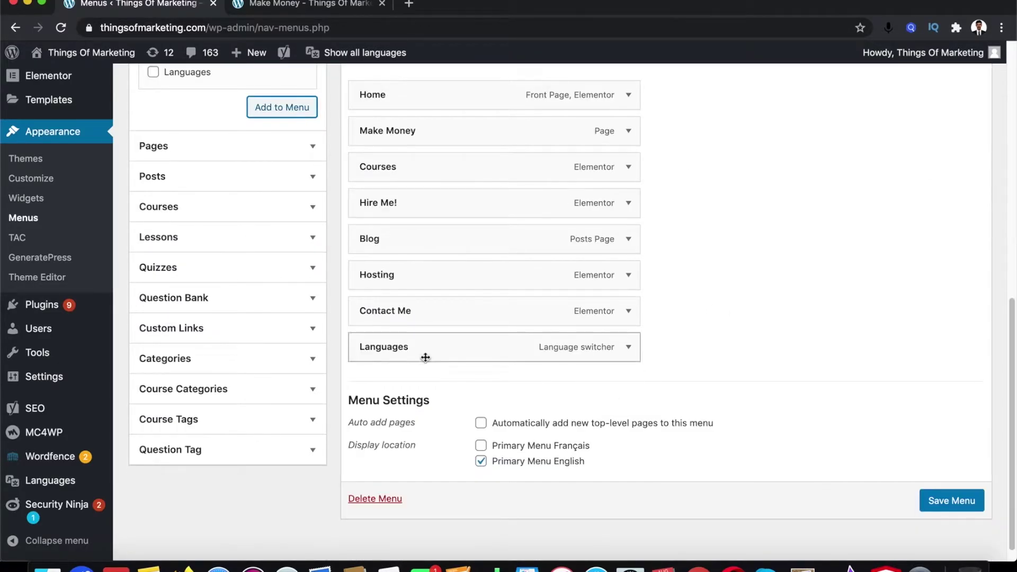
{"action": "left_click", "coordinate": [629, 347]}
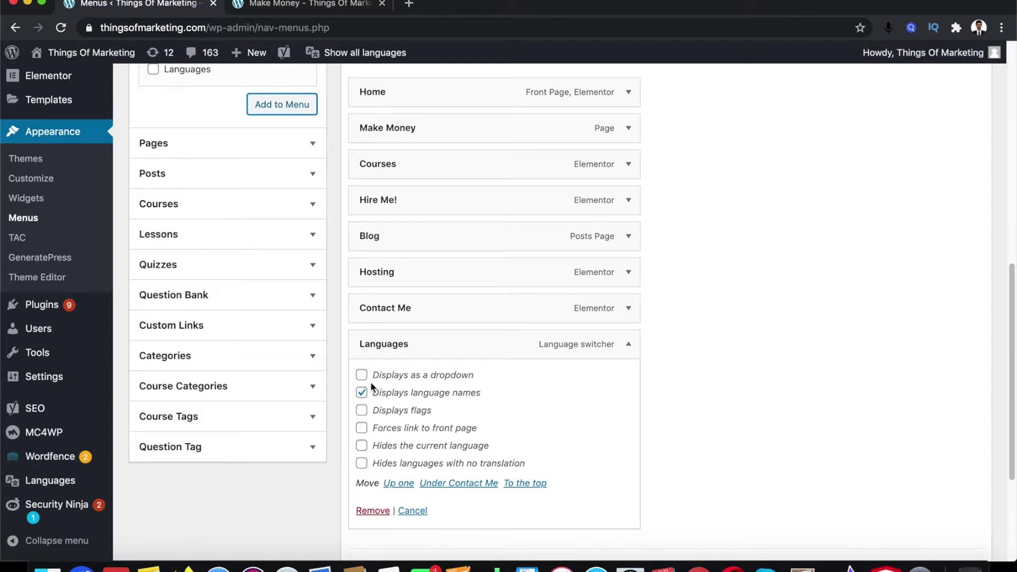
{"action": "scroll", "coordinate": [635, 419], "scroll_direction": "down", "scroll_amount": 3}
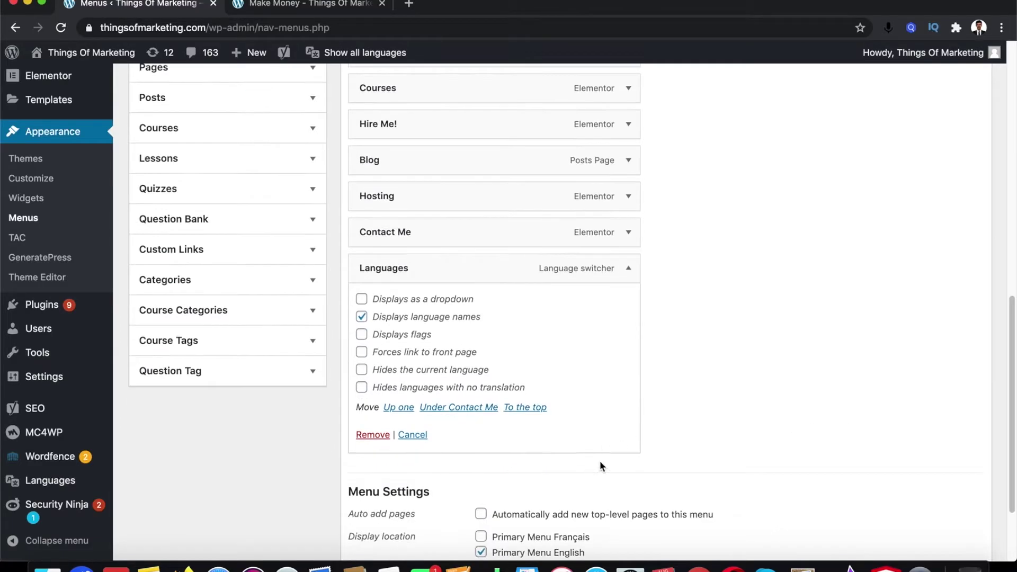
{"action": "scroll", "coordinate": [601, 465], "scroll_direction": "down", "scroll_amount": 4}
{"action": "left_click", "coordinate": [951, 483]}
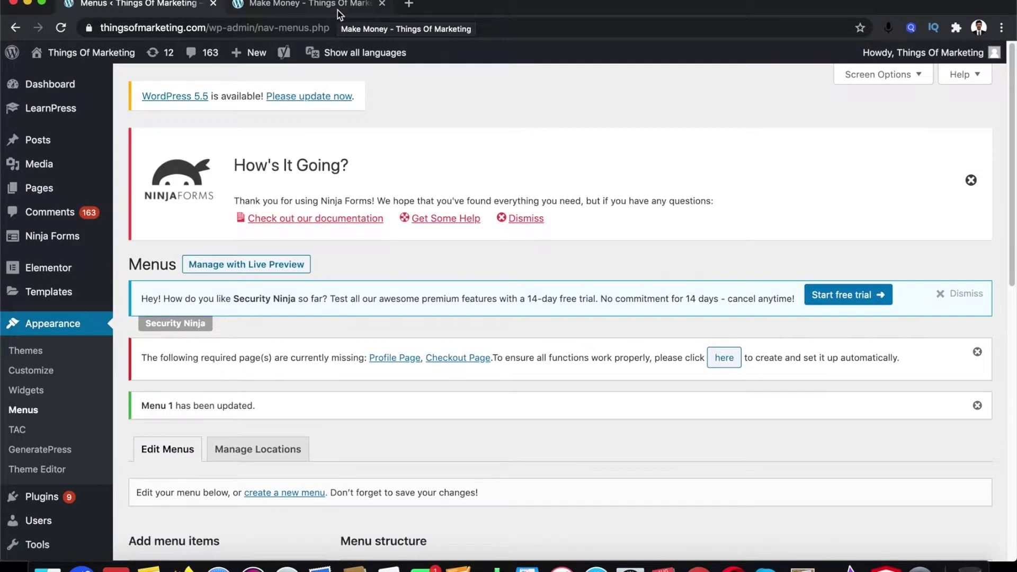
{"action": "left_click", "coordinate": [337, 10]}
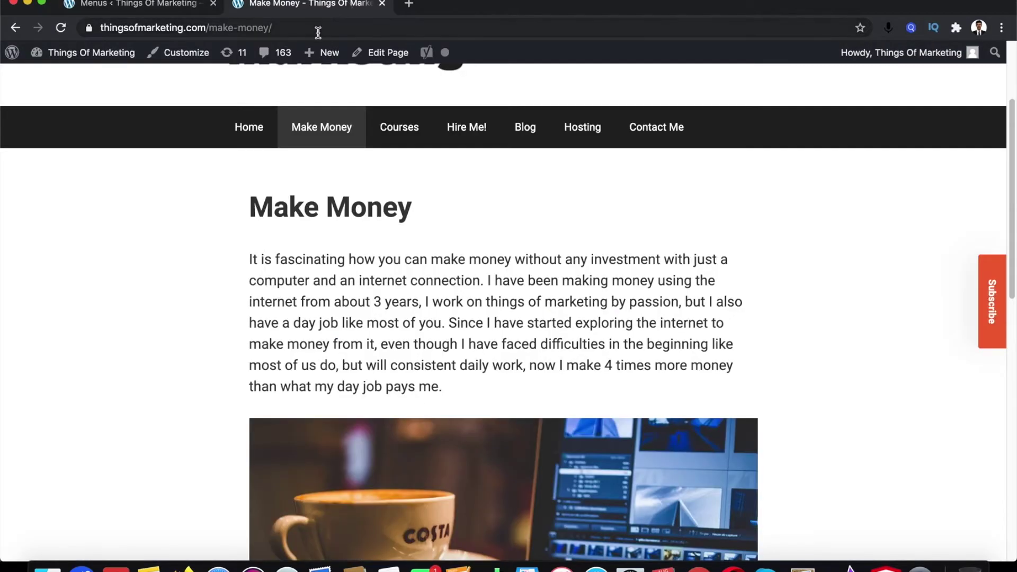
- Reload Make Money, follow the Français menu link to the French page, then go back
{"action": "left_click", "coordinate": [318, 33]}
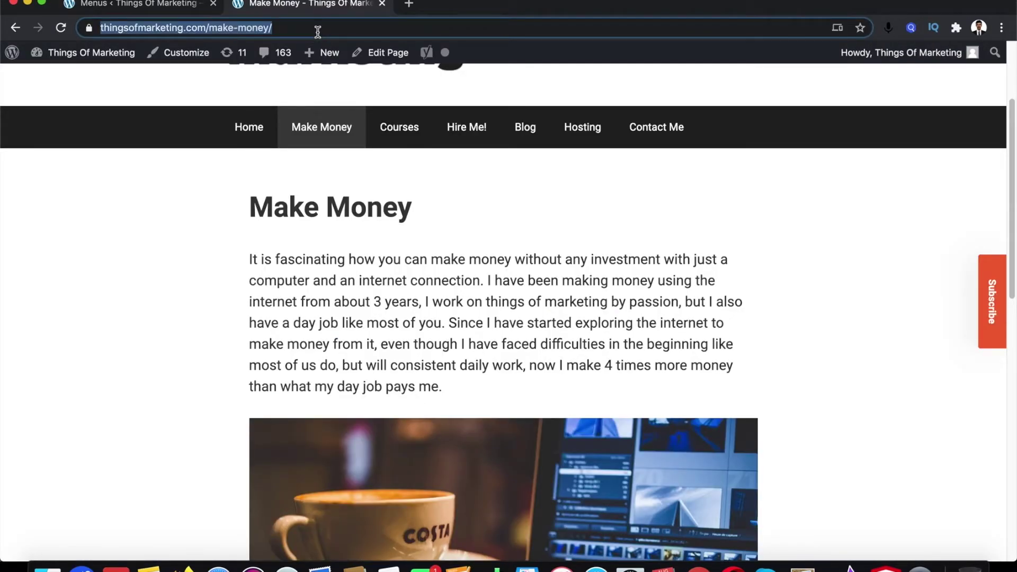
{"action": "key", "text": "Return"}
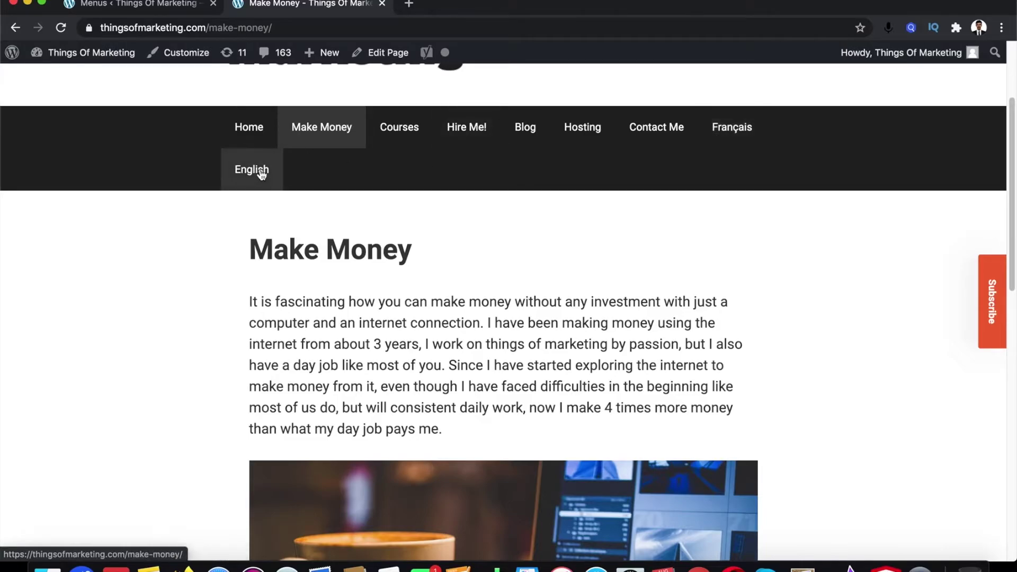
{"action": "left_click", "coordinate": [740, 139]}
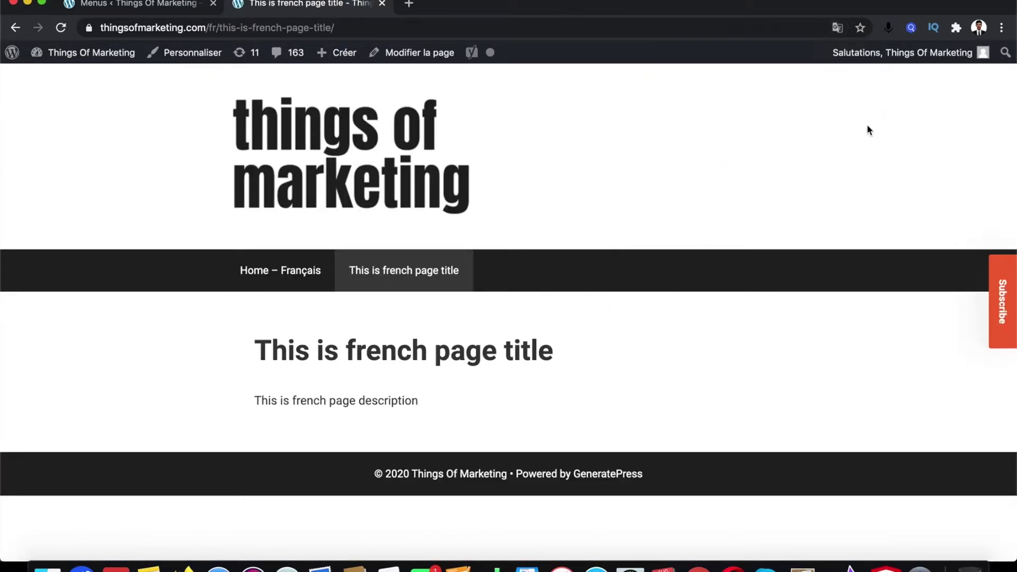
{"action": "left_click_drag", "start_coordinate": [259, 349], "coordinate": [465, 412]}
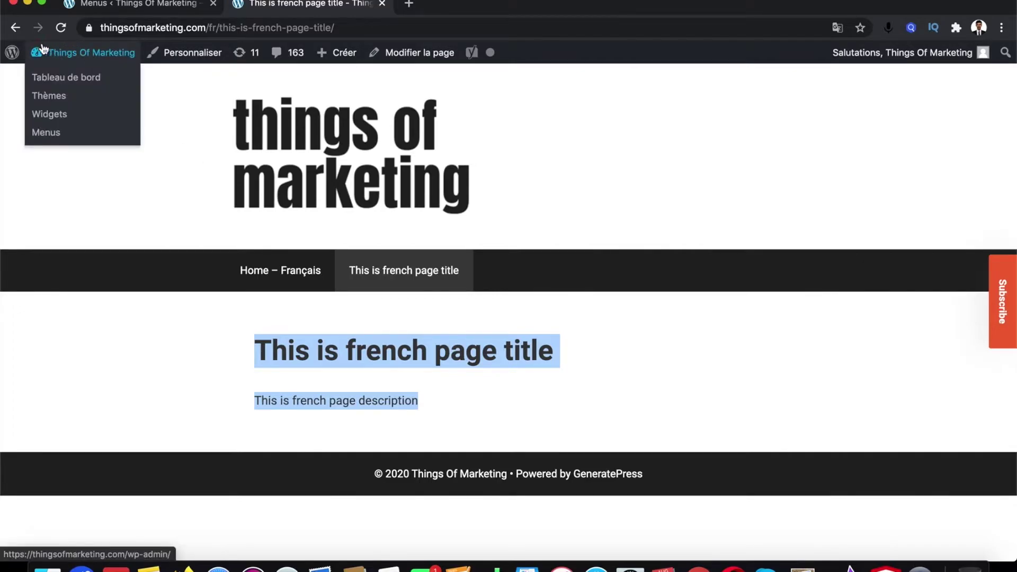
{"action": "left_click", "coordinate": [21, 33]}
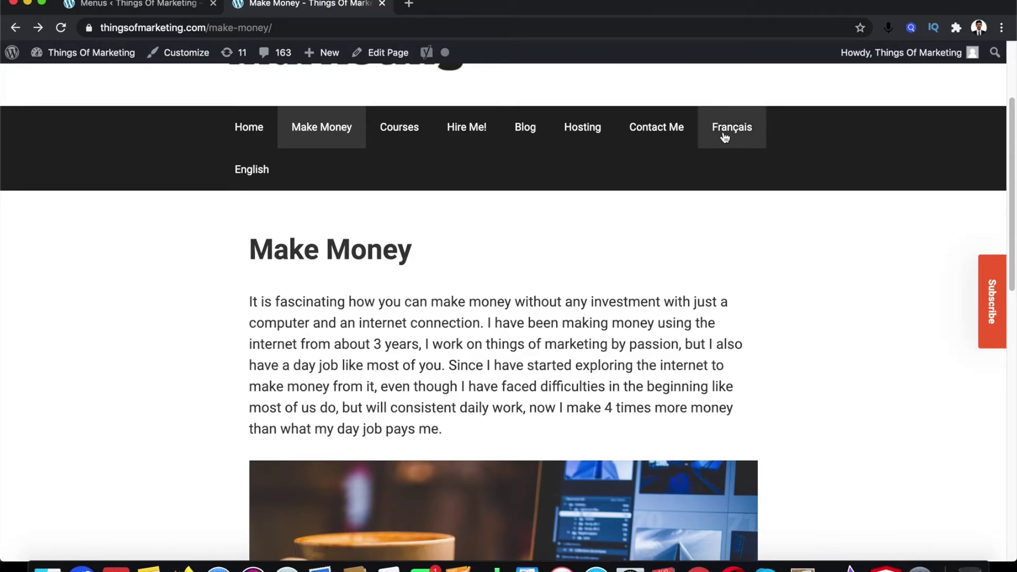
- Tick 'Displays as a dropdown' and 'Displays flags' on the Languages item and save Menu 1
{"action": "left_click", "coordinate": [162, 16]}
{"action": "scroll", "coordinate": [608, 398], "scroll_direction": "down", "scroll_amount": 10}
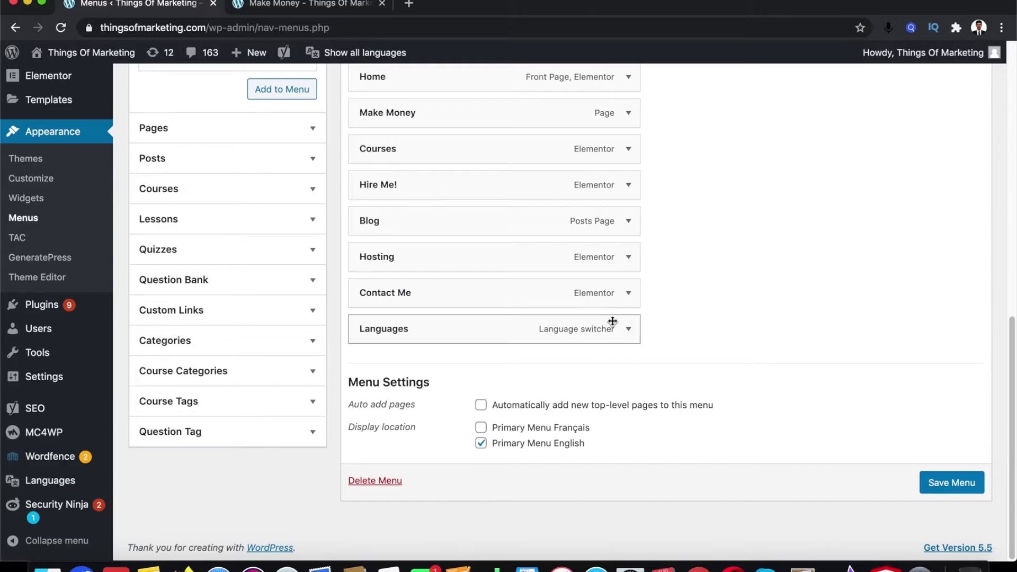
{"action": "left_click", "coordinate": [627, 329]}
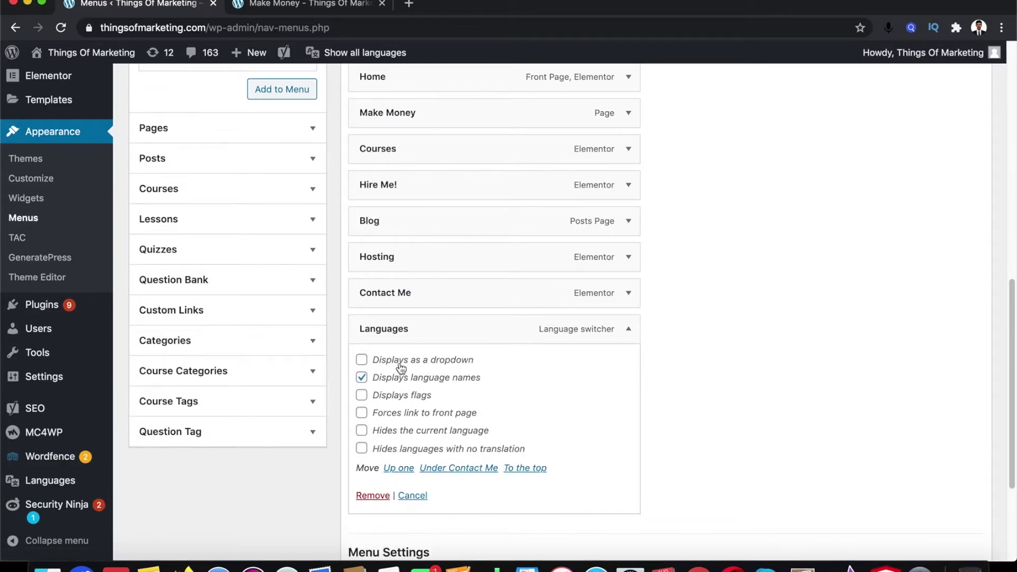
{"action": "left_click", "coordinate": [362, 360]}
{"action": "left_click", "coordinate": [308, 4]}
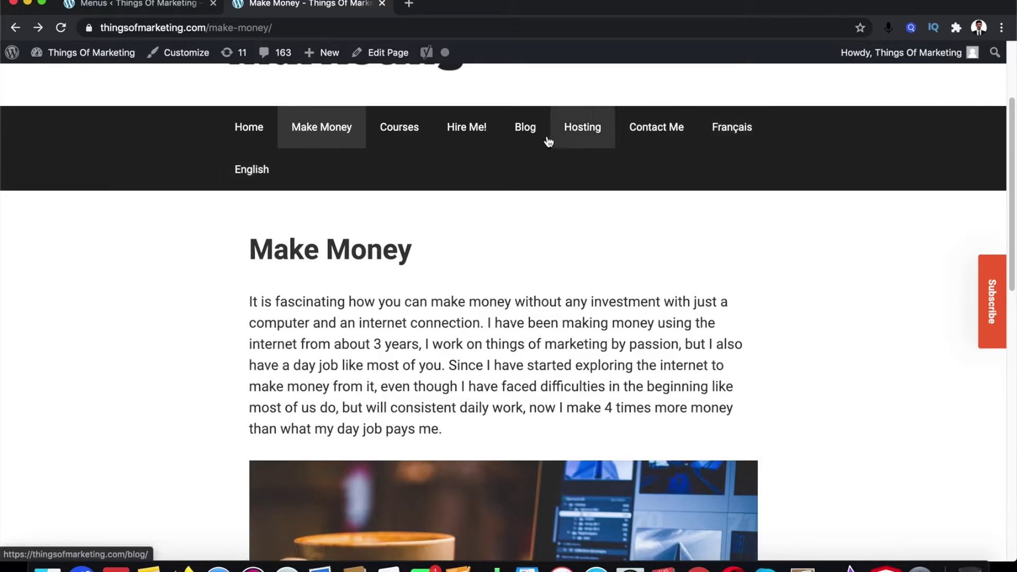
{"action": "left_click", "coordinate": [104, 12]}
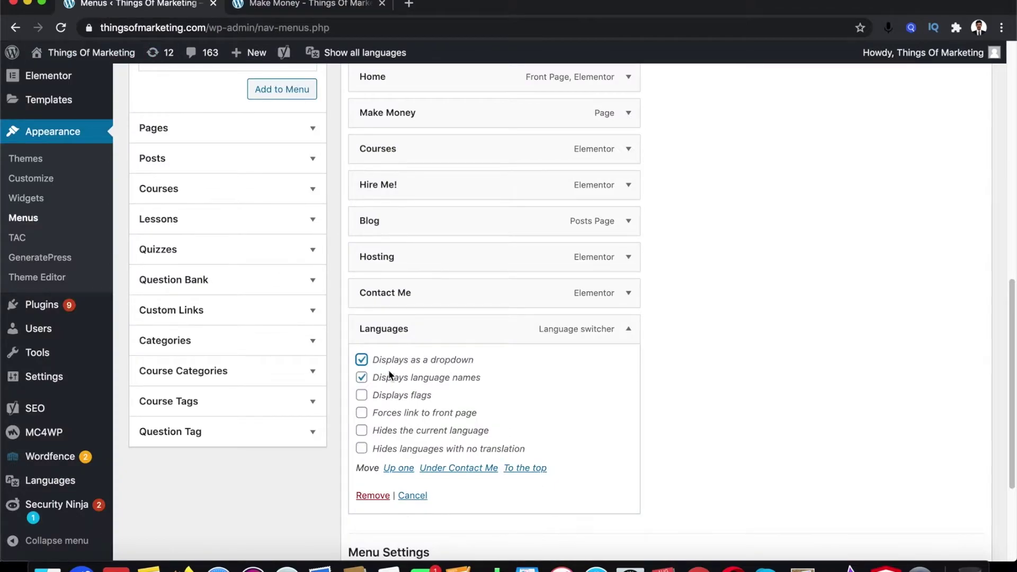
{"action": "left_click", "coordinate": [362, 396]}
{"action": "scroll", "coordinate": [508, 461], "scroll_direction": "down", "scroll_amount": 5}
{"action": "left_click", "coordinate": [971, 482]}
- Reload the live site and choose Français from the flagged English language dropdown
{"action": "left_click", "coordinate": [328, 6]}
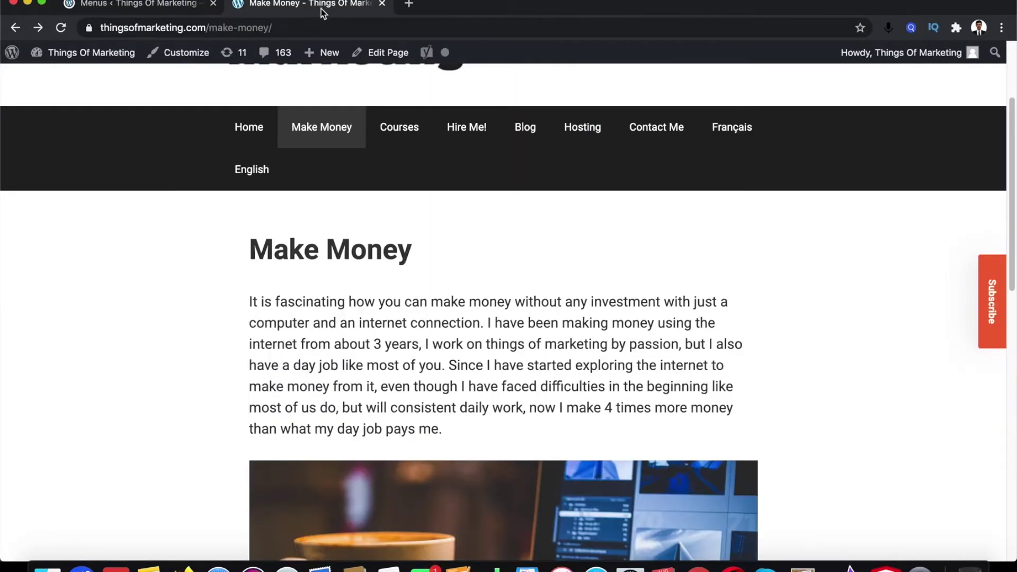
{"action": "left_click", "coordinate": [307, 28]}
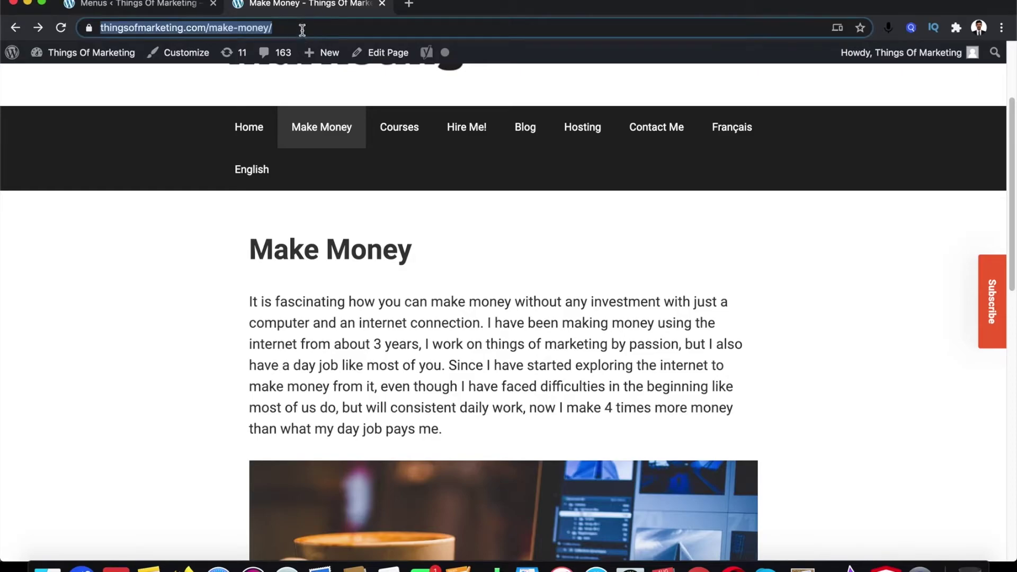
{"action": "key", "text": "Return"}
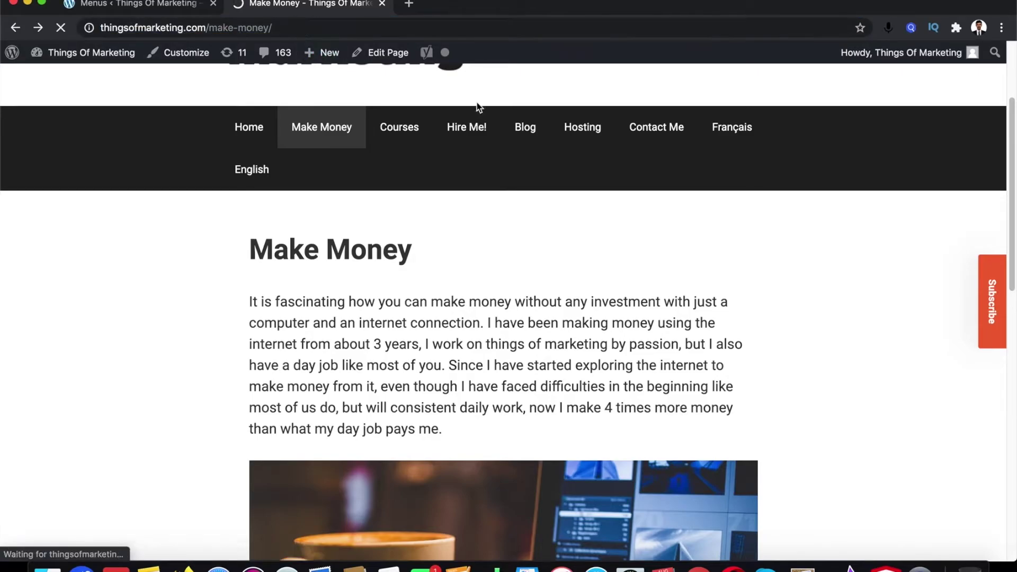
{"action": "mouse_move", "coordinate": [298, 179]}
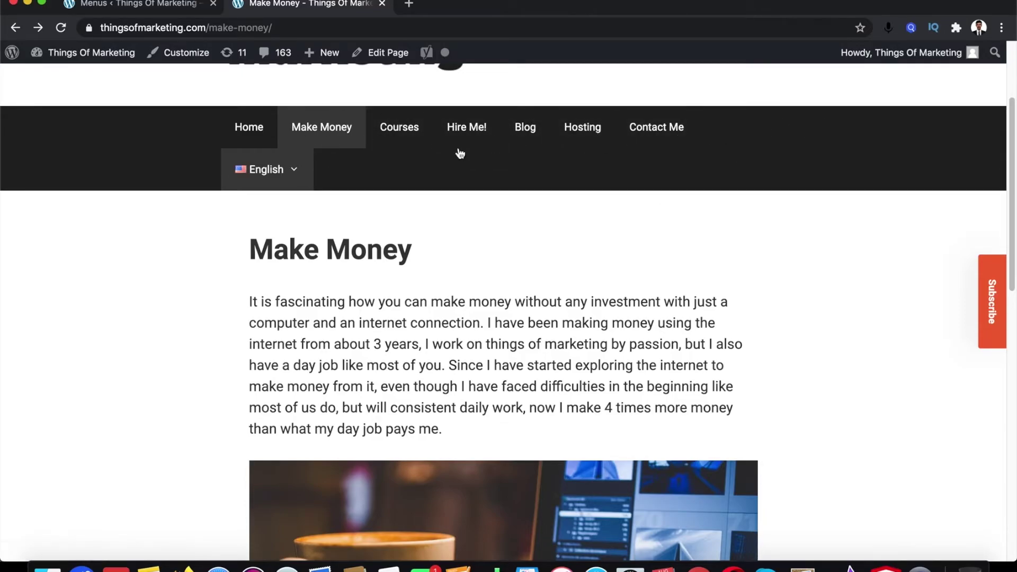
{"action": "mouse_move", "coordinate": [273, 172]}
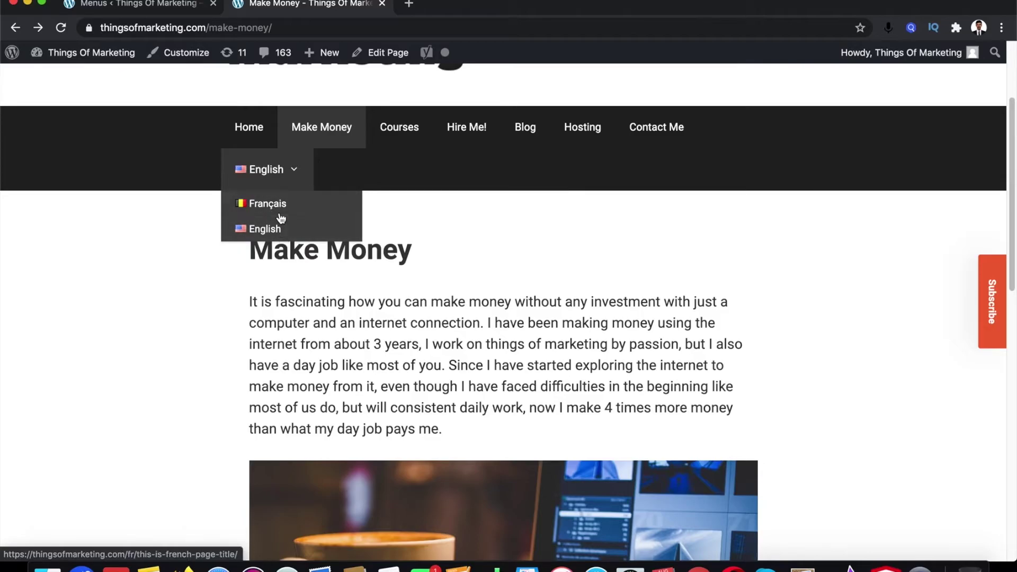
{"action": "left_click", "coordinate": [278, 212]}
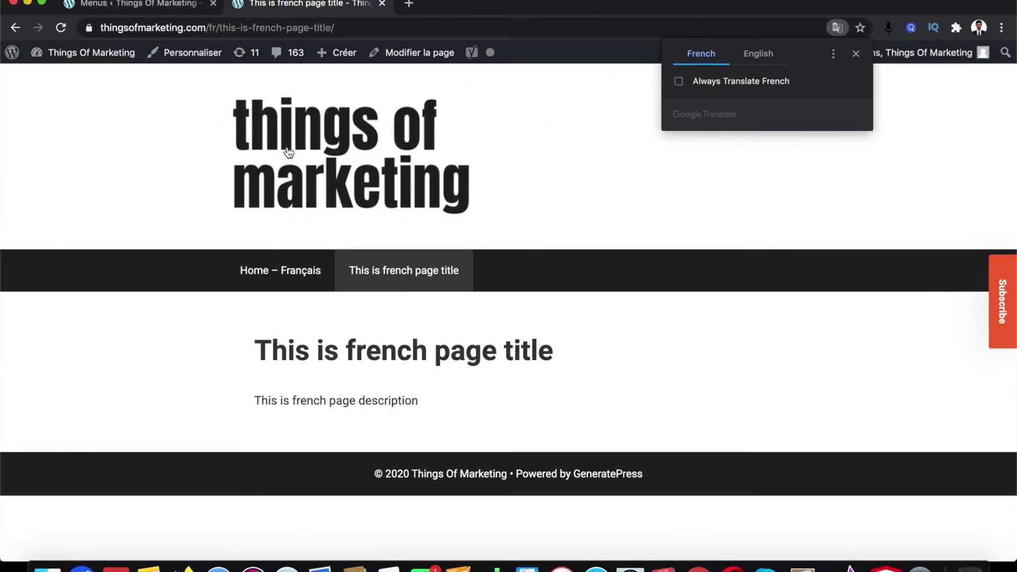
{"action": "left_click", "coordinate": [159, 4]}
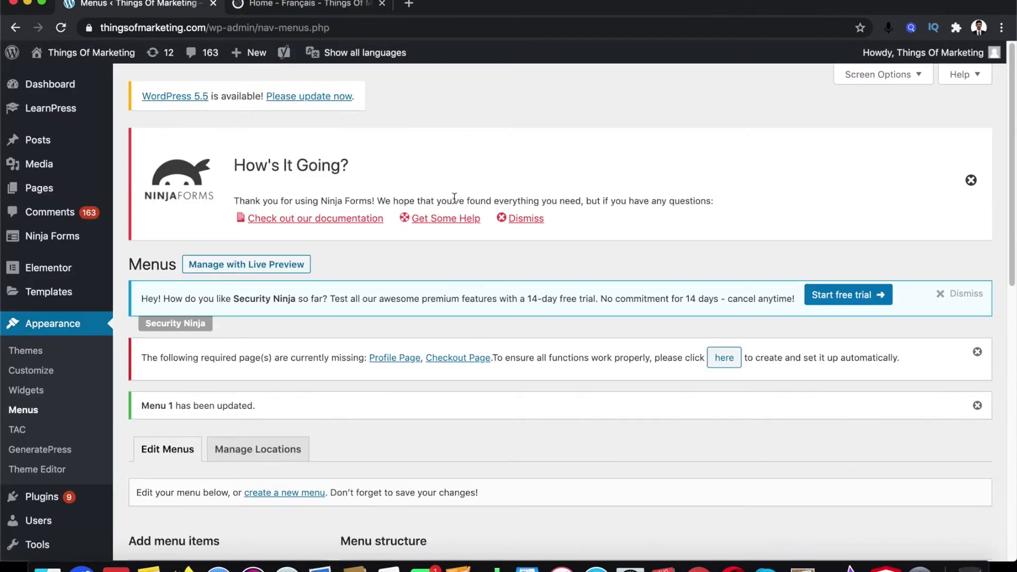
{"action": "scroll", "coordinate": [455, 194], "scroll_direction": "down", "scroll_amount": 4}
{"action": "scroll", "coordinate": [456, 188], "scroll_direction": "up", "scroll_amount": 5}
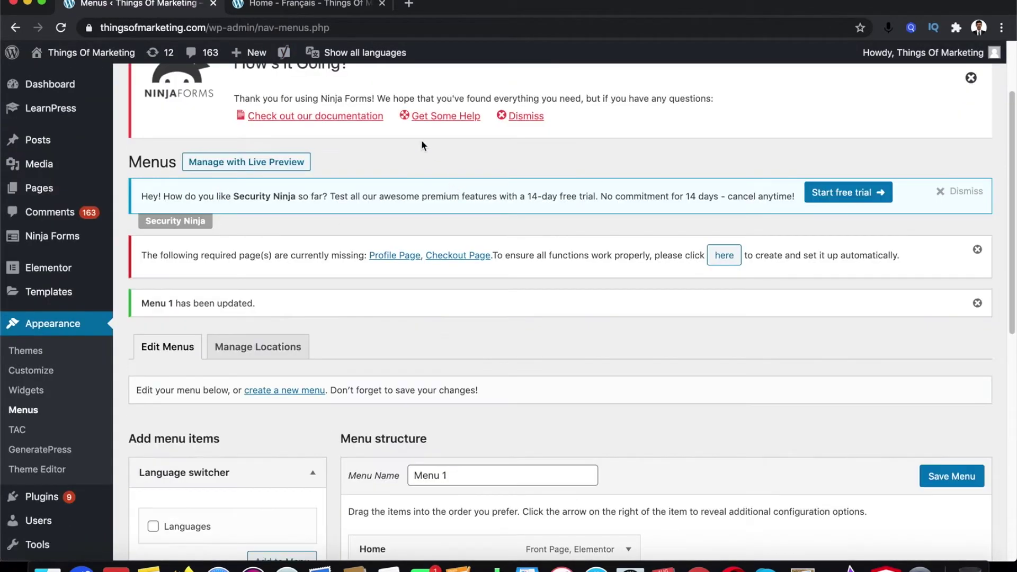
{"action": "left_click", "coordinate": [323, 5]}
{"action": "mouse_move", "coordinate": [339, 61]}
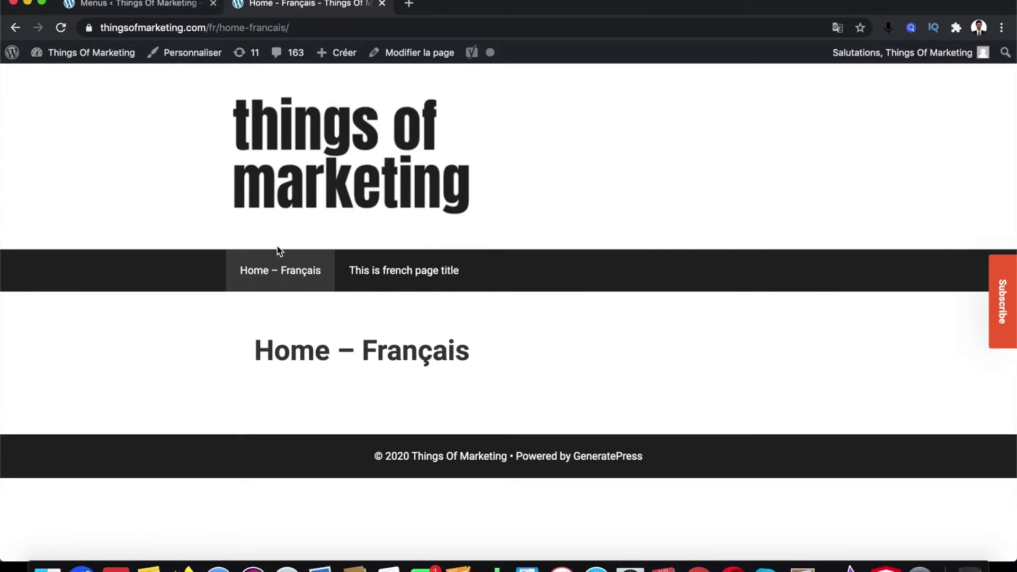
{"action": "left_click", "coordinate": [262, 175]}
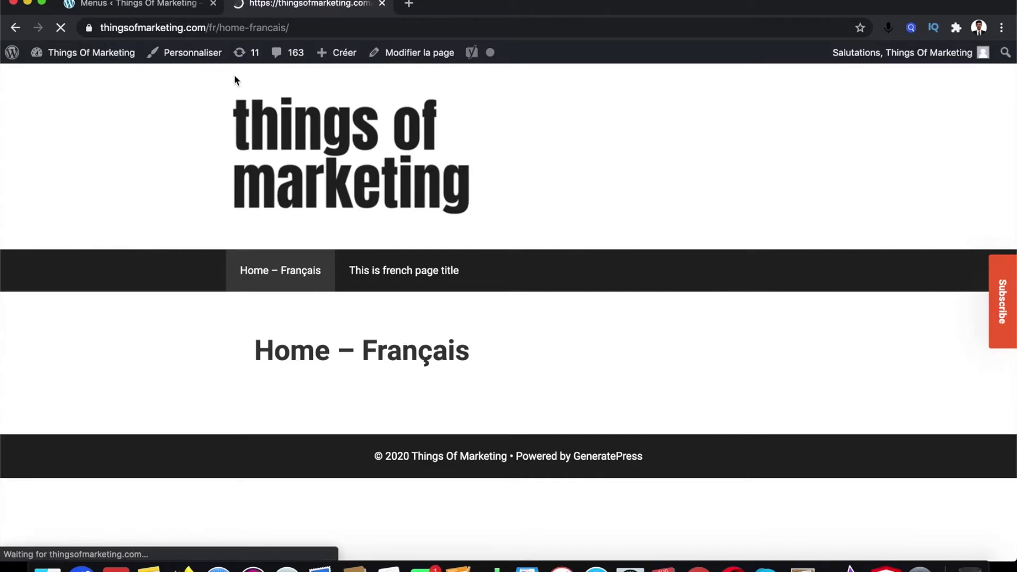
{"action": "mouse_move", "coordinate": [107, 66]}
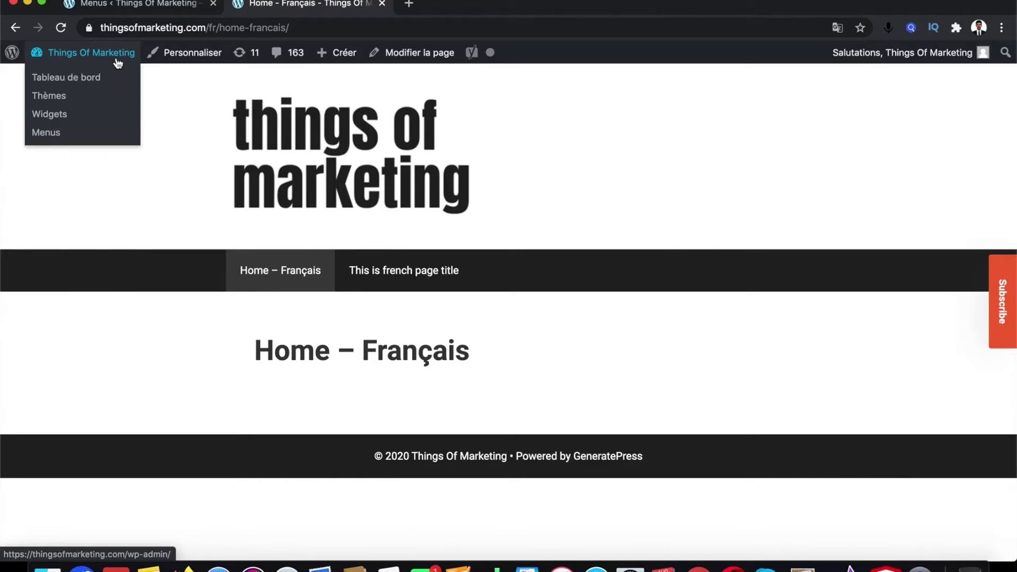
{"action": "left_click_drag", "start_coordinate": [210, 28], "coordinate": [493, 68]}
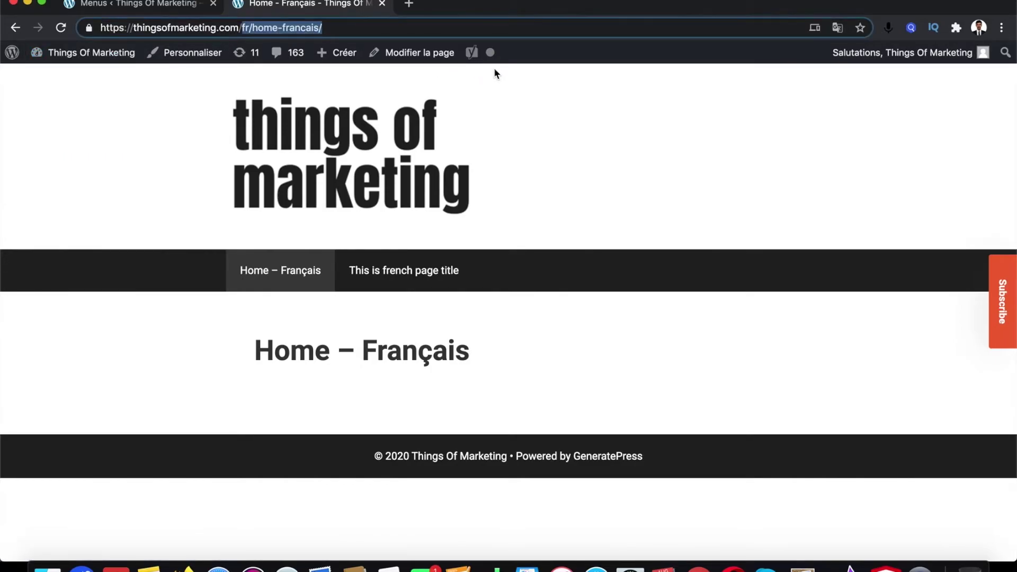
{"action": "key", "text": "BackSpace"}
{"action": "key", "text": "Return"}
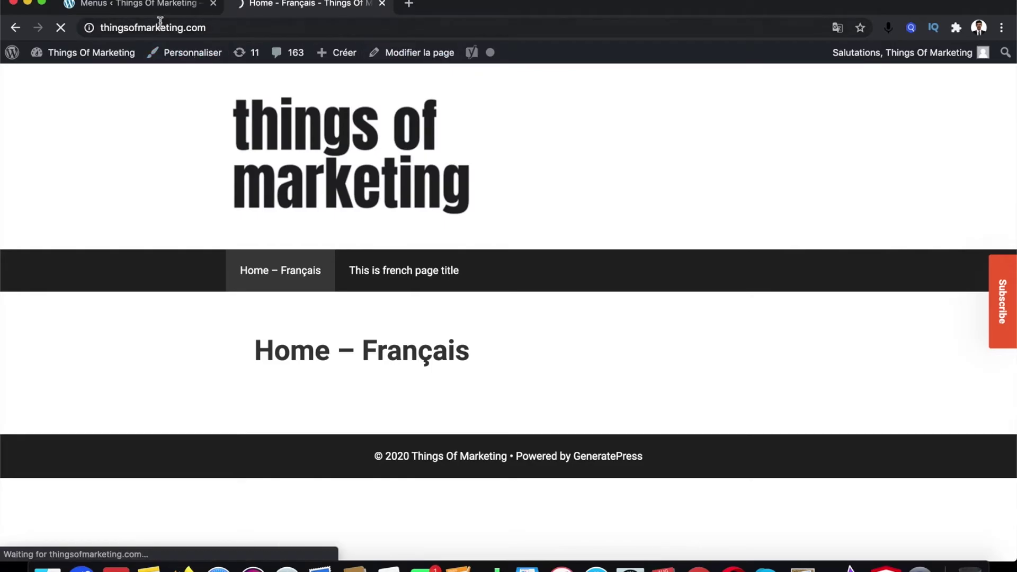
{"action": "left_click", "coordinate": [153, 4]}
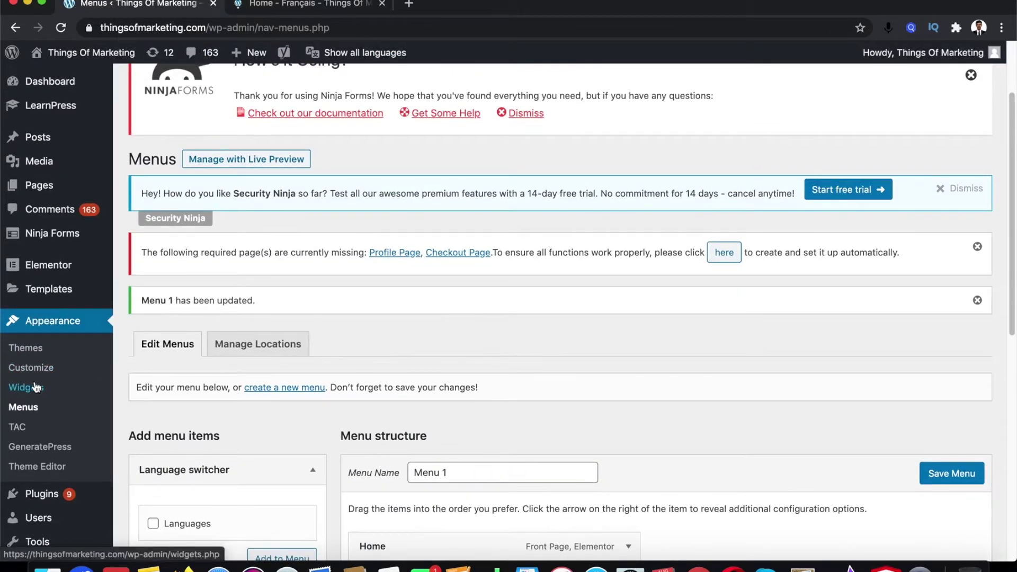
{"action": "scroll", "coordinate": [59, 424], "scroll_direction": "down", "scroll_amount": 1}
{"action": "mouse_move", "coordinate": [46, 470]}
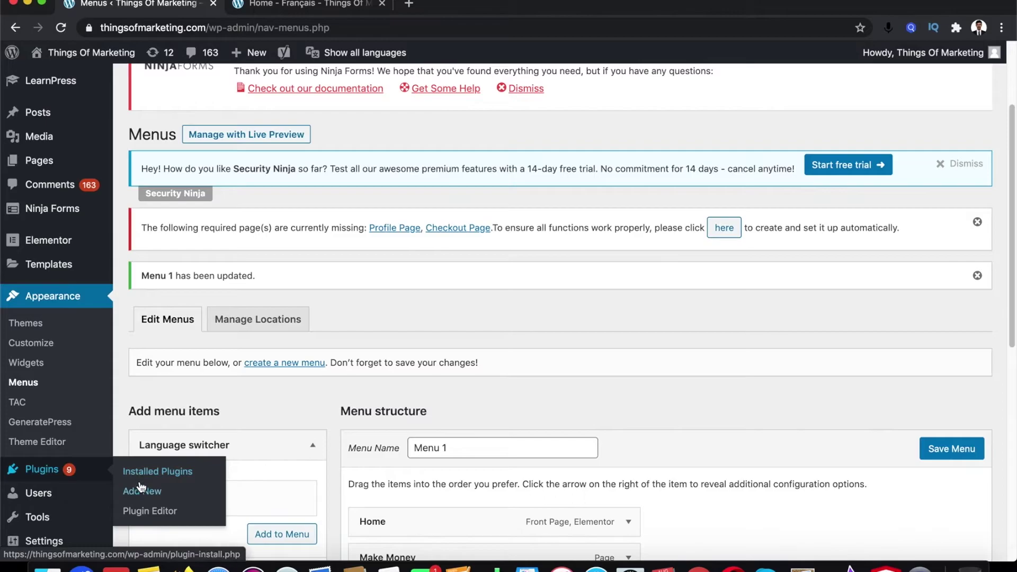
{"action": "left_click", "coordinate": [159, 471]}
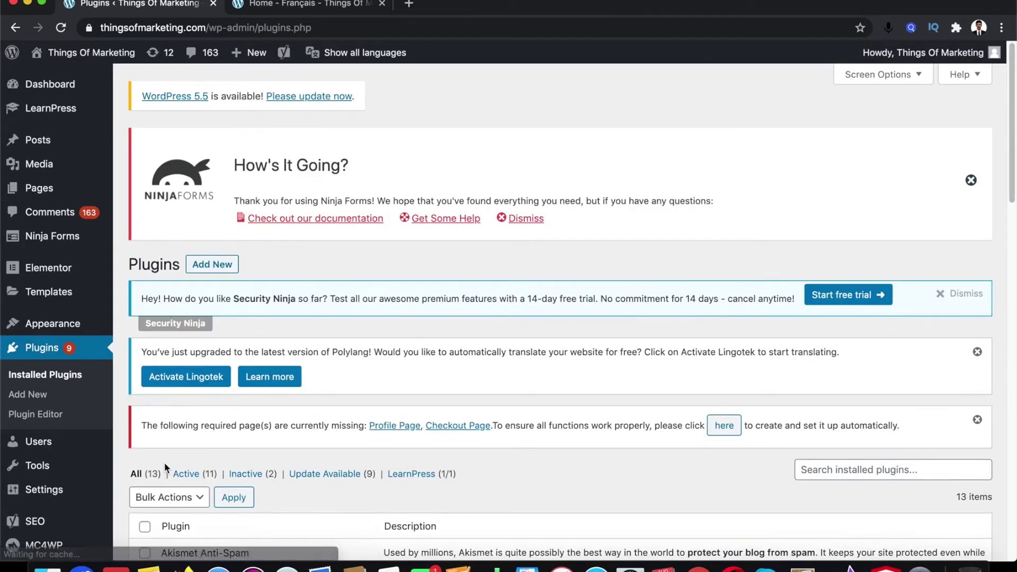
- Deactivate Polylang in Installed Plugins, then delete it and confirm with OK
{"action": "scroll", "coordinate": [717, 399], "scroll_direction": "down", "scroll_amount": 10}
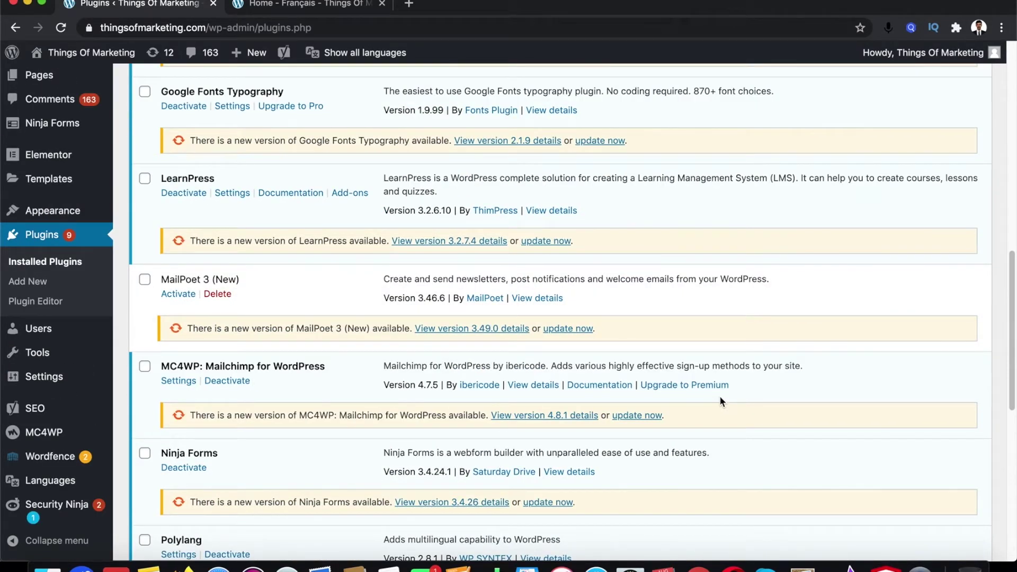
{"action": "scroll", "coordinate": [714, 415], "scroll_direction": "down", "scroll_amount": 4}
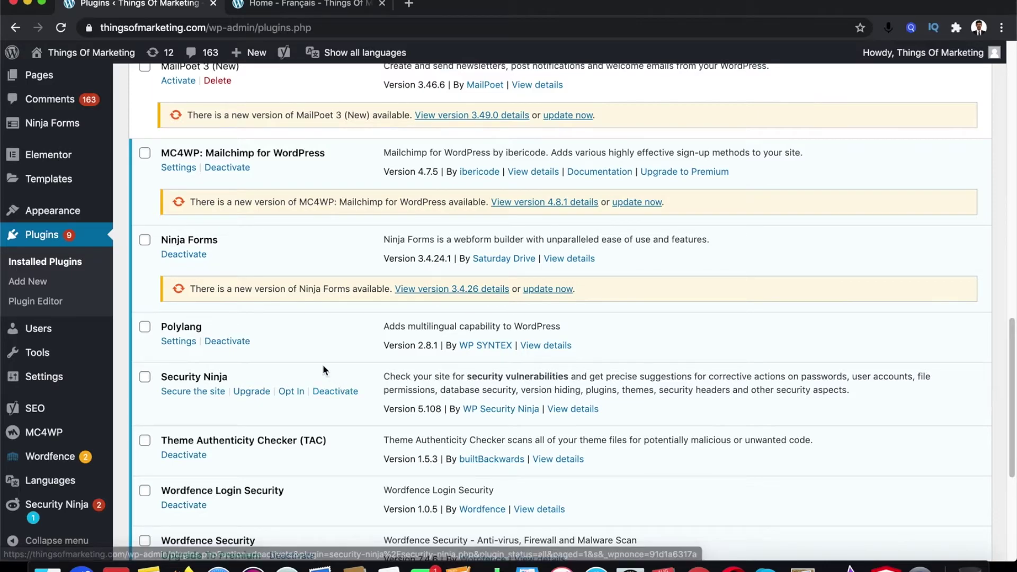
{"action": "left_click", "coordinate": [227, 341]}
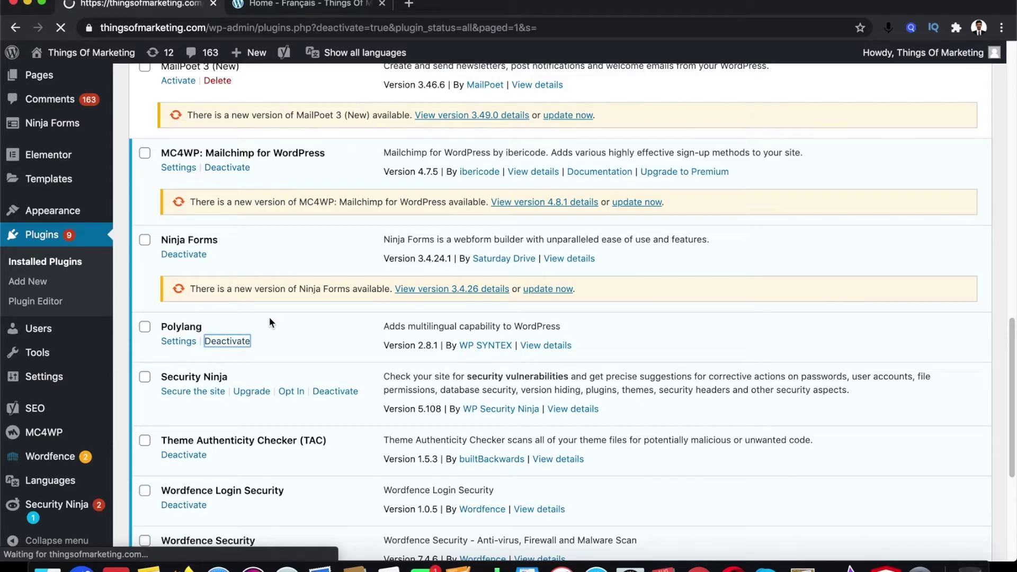
{"action": "scroll", "coordinate": [224, 375], "scroll_direction": "down", "scroll_amount": 7}
{"action": "scroll", "coordinate": [230, 379], "scroll_direction": "down", "scroll_amount": 7}
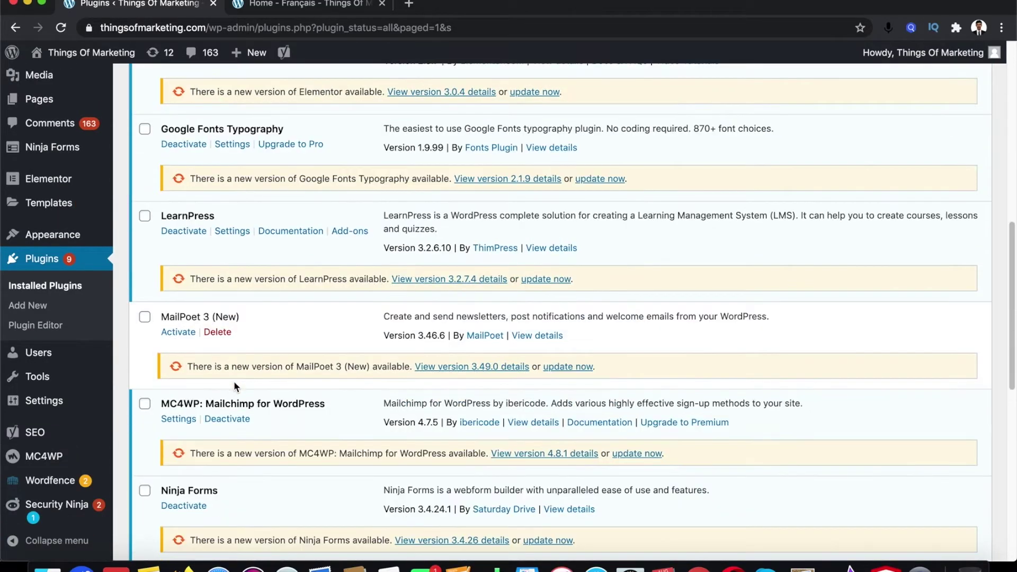
{"action": "left_click", "coordinate": [216, 376]}
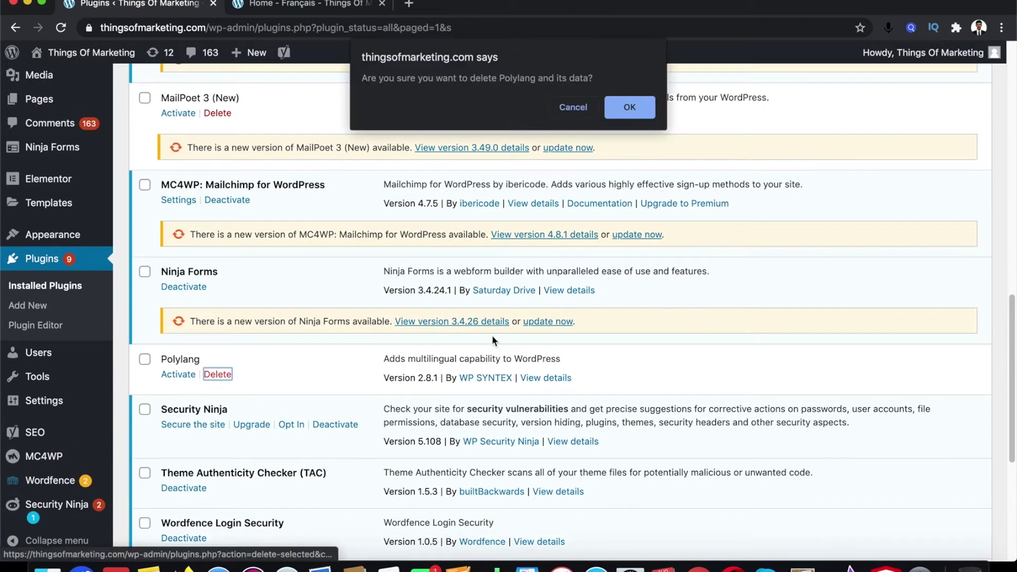
{"action": "left_click", "coordinate": [608, 113]}
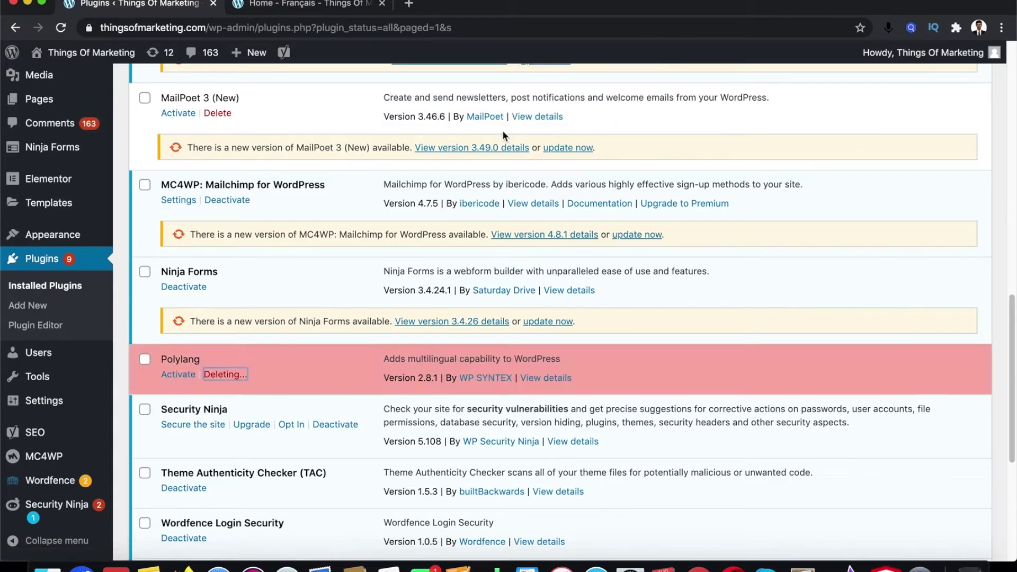
{"action": "mouse_move", "coordinate": [33, 102]}
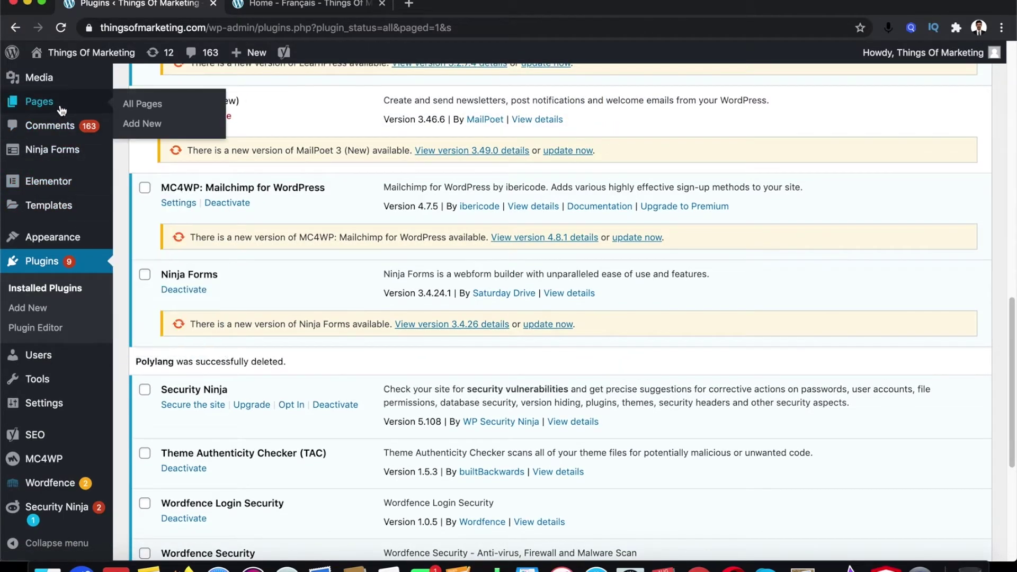
{"action": "left_click", "coordinate": [162, 110]}
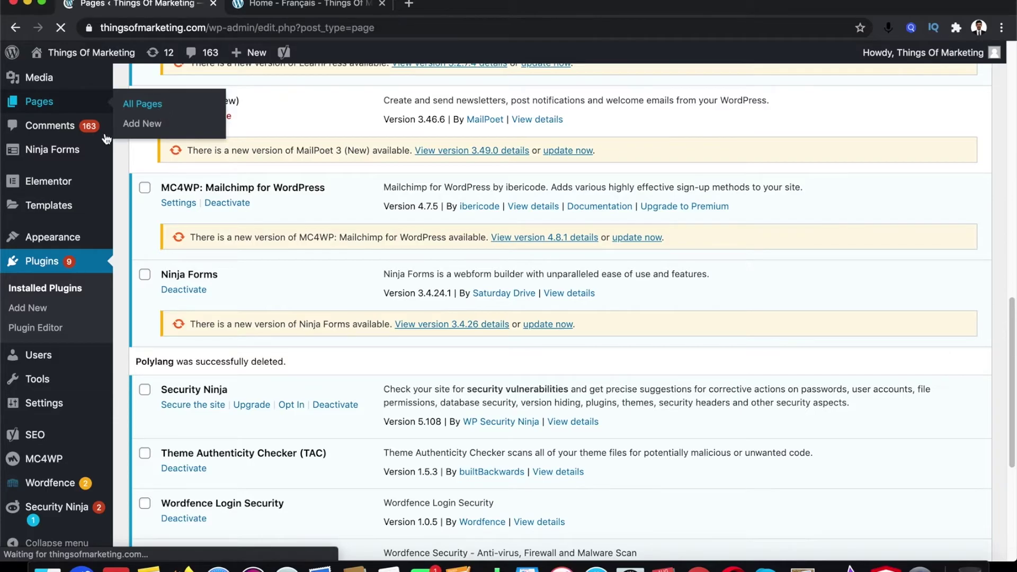
- Trash the 'This is french page title' page from All Pages, leaving 17 pages
{"action": "scroll", "coordinate": [356, 271], "scroll_direction": "down", "scroll_amount": 10}
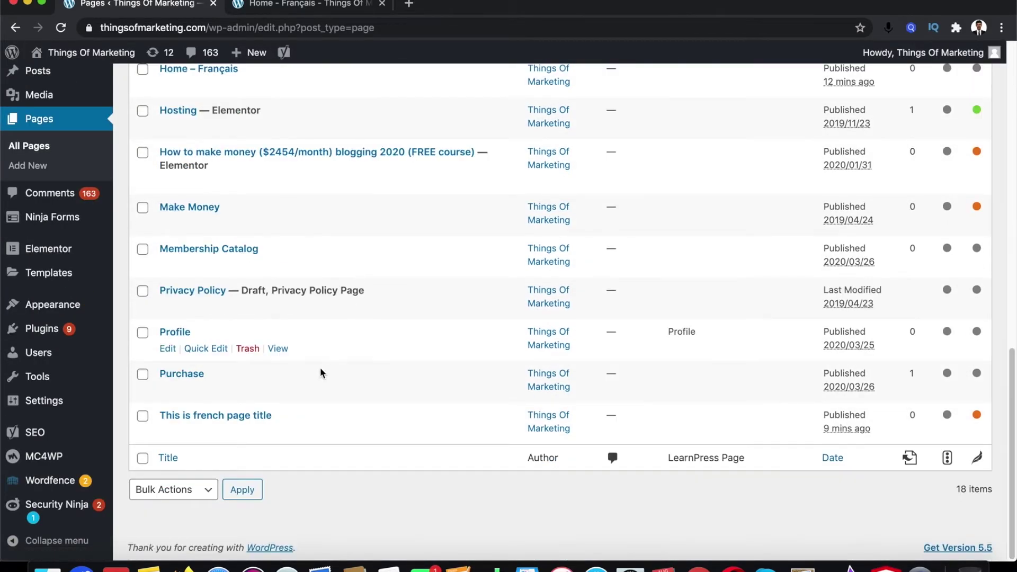
{"action": "left_click", "coordinate": [143, 416]}
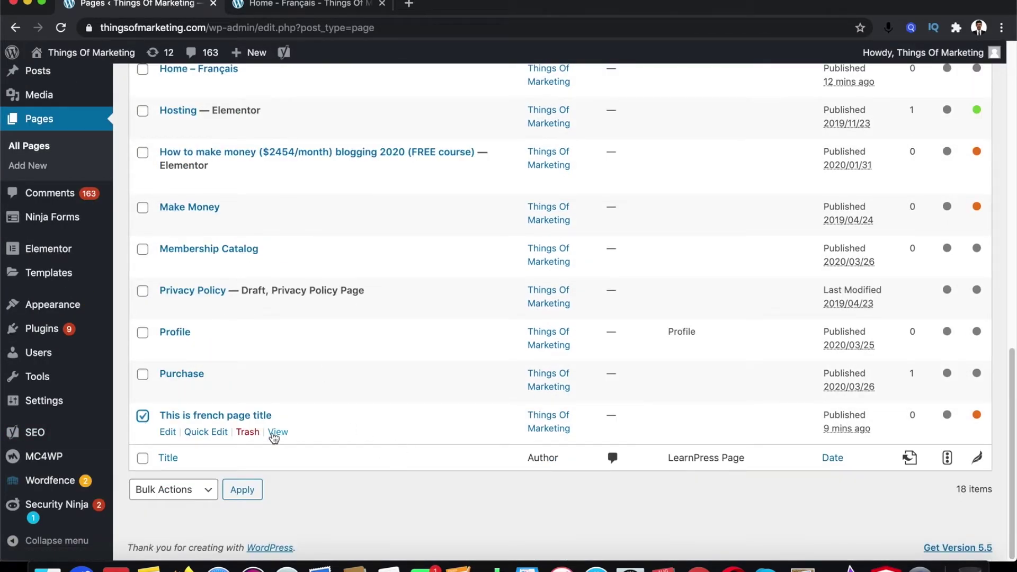
{"action": "left_click", "coordinate": [247, 431]}
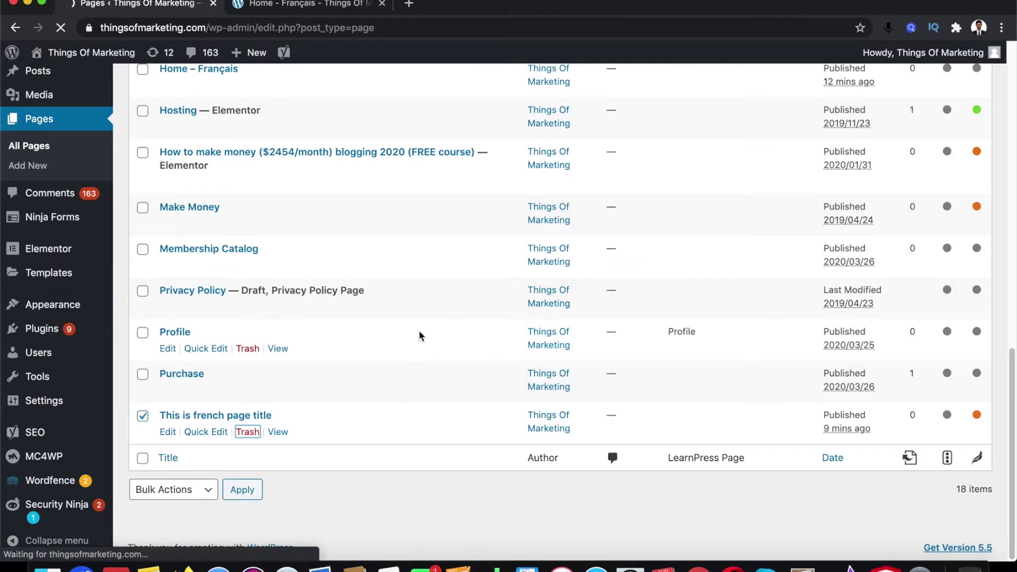
{"action": "scroll", "coordinate": [423, 321], "scroll_direction": "down", "scroll_amount": 15}
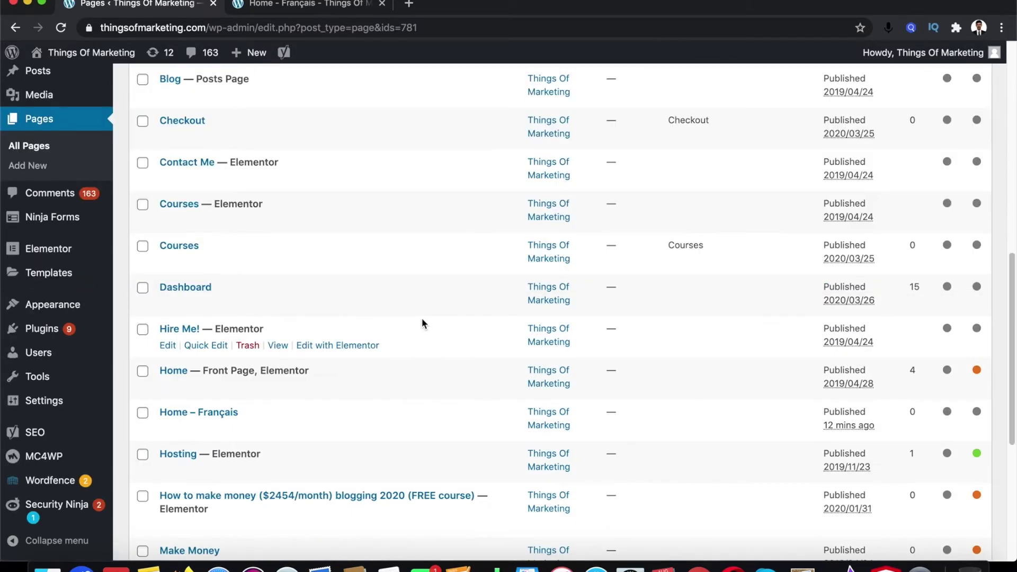
{"action": "scroll", "coordinate": [373, 437], "scroll_direction": "up", "scroll_amount": 4}
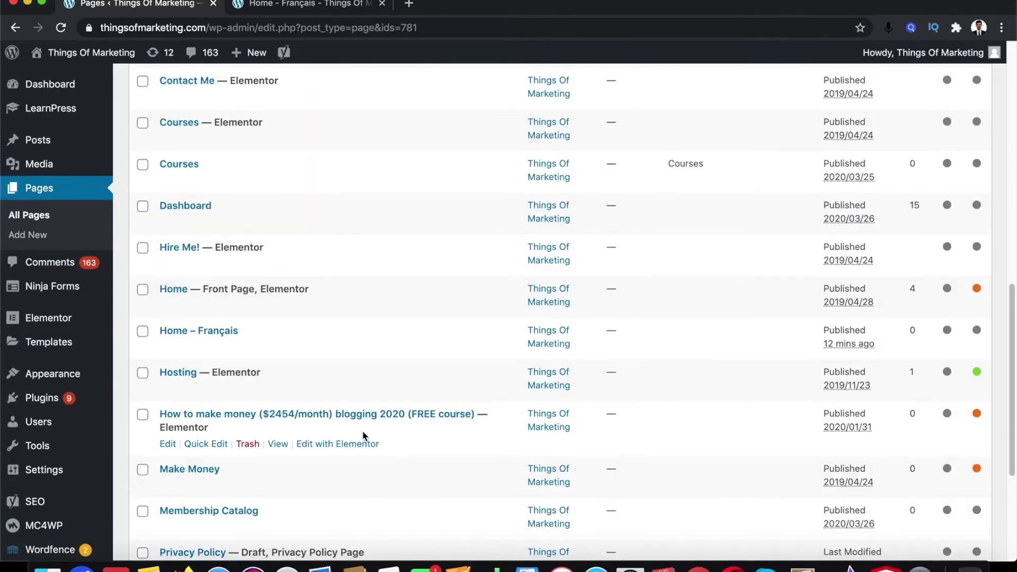
{"action": "scroll", "coordinate": [351, 251], "scroll_direction": "up", "scroll_amount": 3}
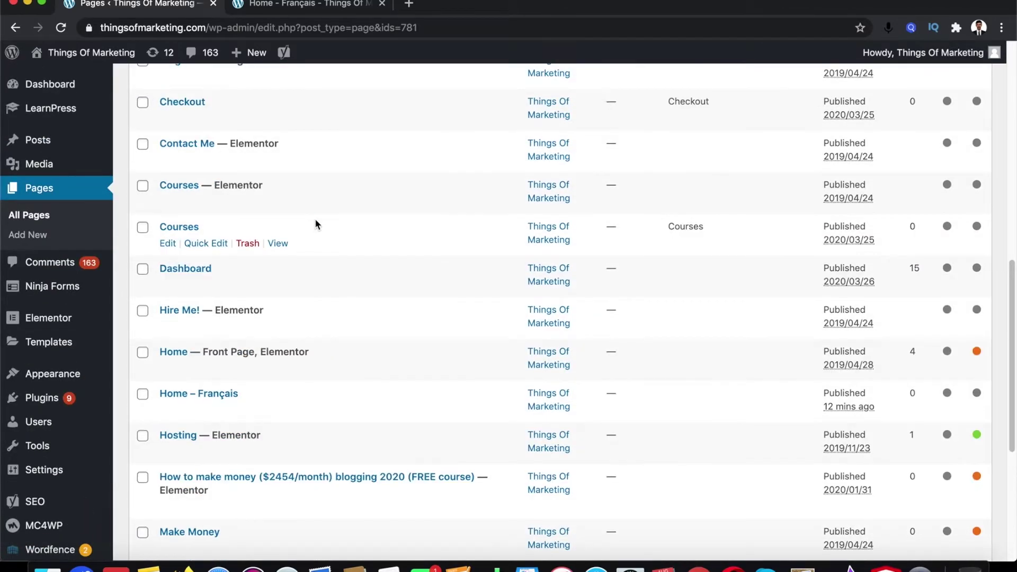
{"action": "scroll", "coordinate": [316, 224], "scroll_direction": "up", "scroll_amount": 3}
{"action": "scroll", "coordinate": [322, 227], "scroll_direction": "down", "scroll_amount": 9}
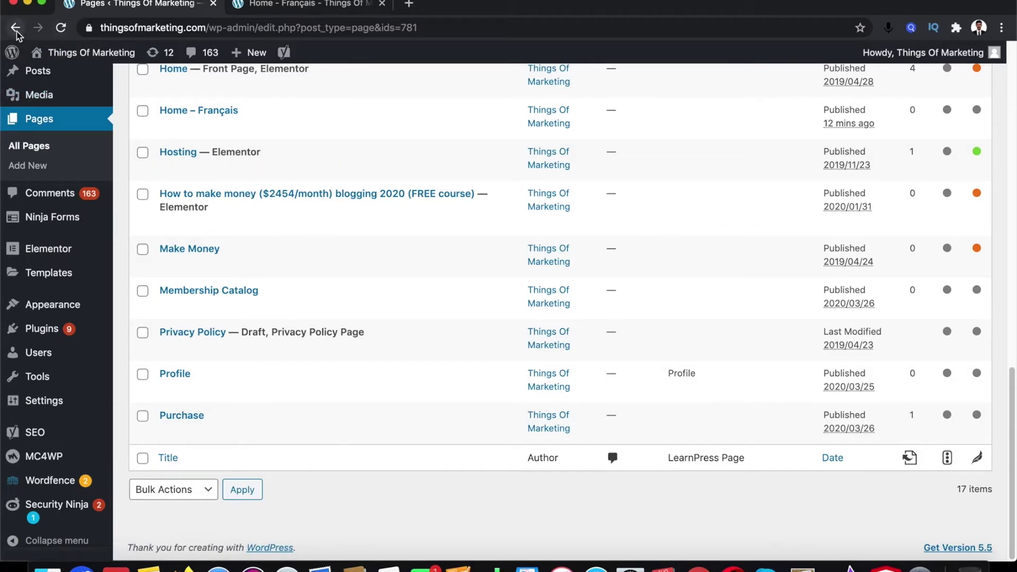
{"action": "mouse_move", "coordinate": [47, 331]}
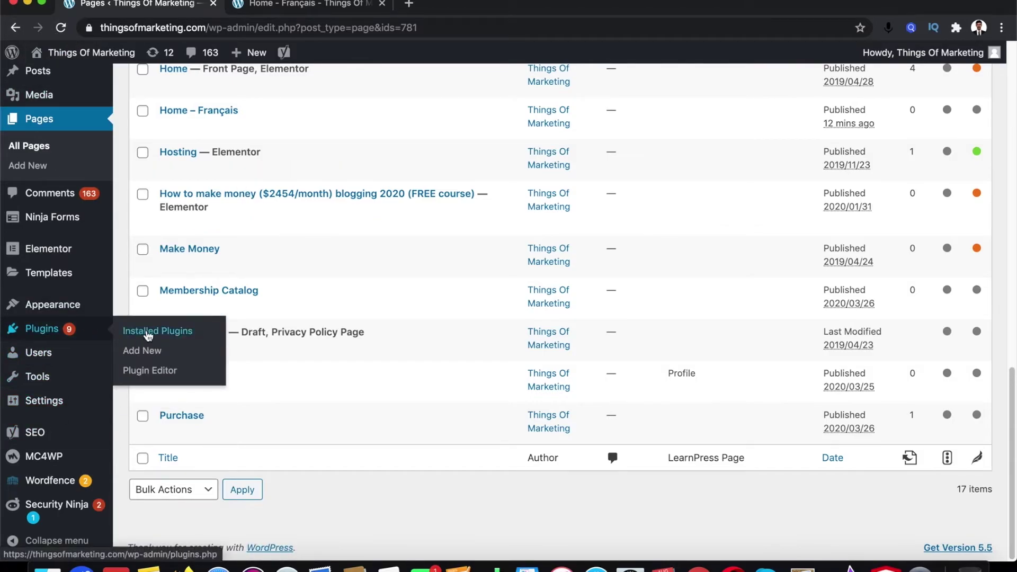
{"action": "left_click", "coordinate": [142, 351]}
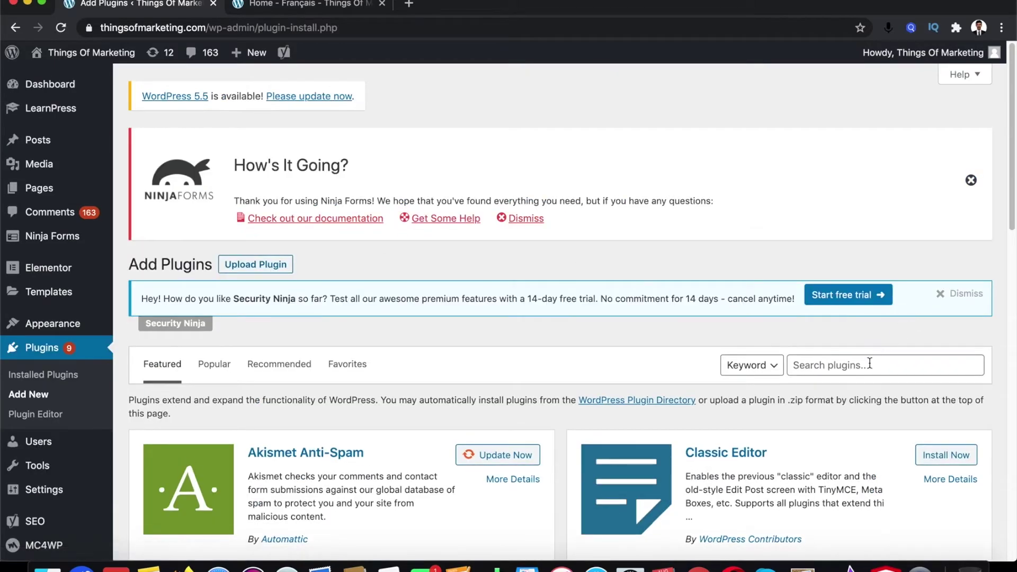
- Search plugins for 'google language' and install Google Language Translator
{"action": "left_click", "coordinate": [862, 365]}
{"action": "type", "text": "go"}
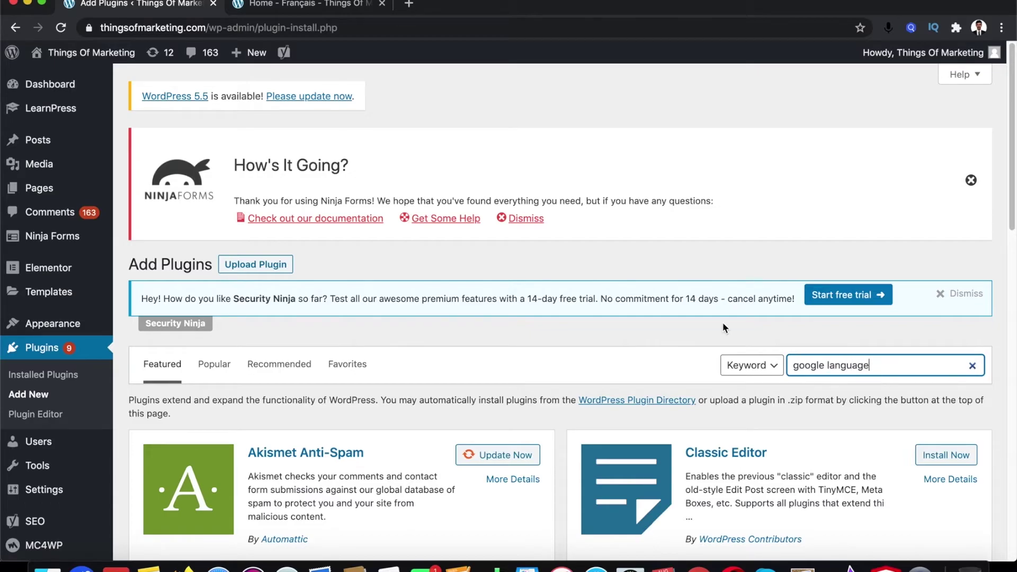
{"action": "type", "text": "ogle language"}
{"action": "key", "text": "Return"}
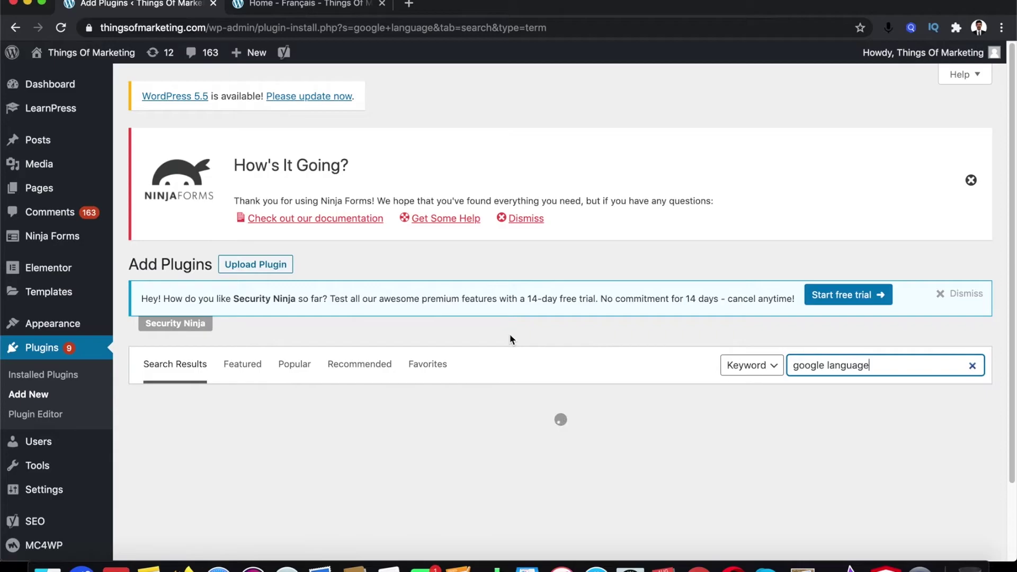
{"action": "scroll", "coordinate": [520, 337], "scroll_direction": "down", "scroll_amount": 3}
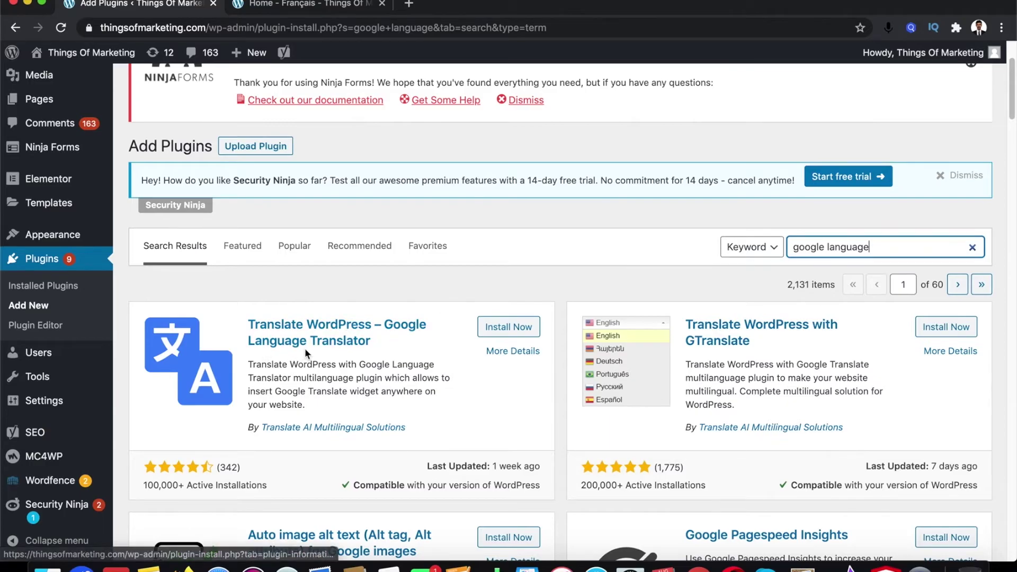
{"action": "left_click", "coordinate": [526, 331]}
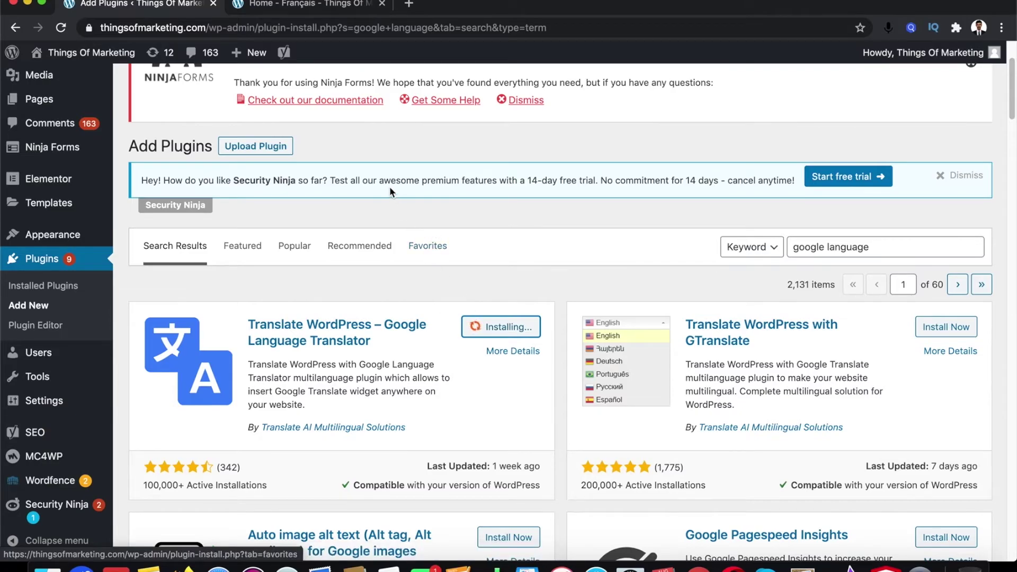
- Close the Home - Français tab and load the site's homepage in a new tab
{"action": "left_click", "coordinate": [382, 4]}
{"action": "key", "text": "super+t"}
{"action": "type", "text": "thingsofmarketing.com"}
{"action": "key", "text": "Return"}
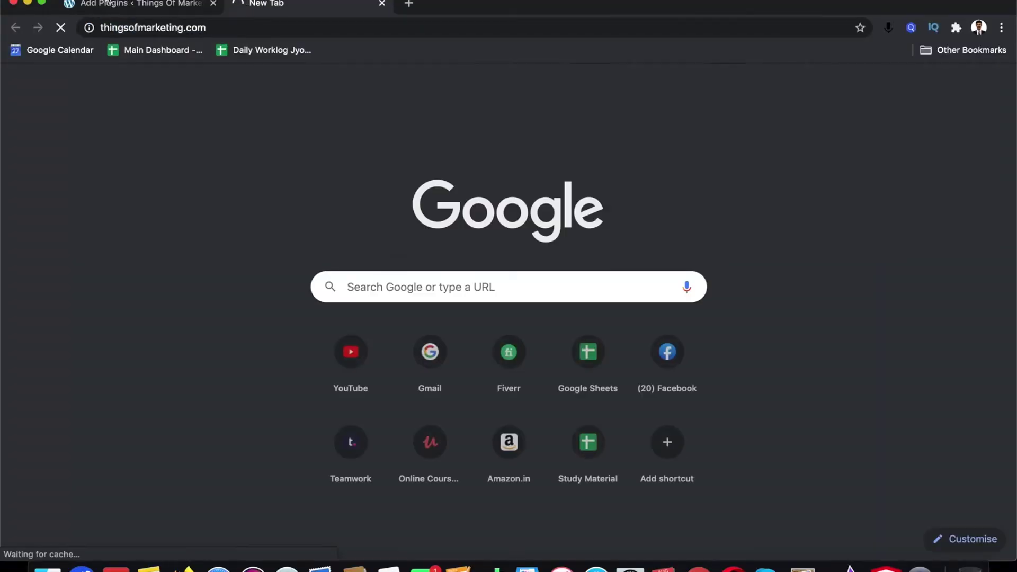
{"action": "left_click", "coordinate": [140, 15]}
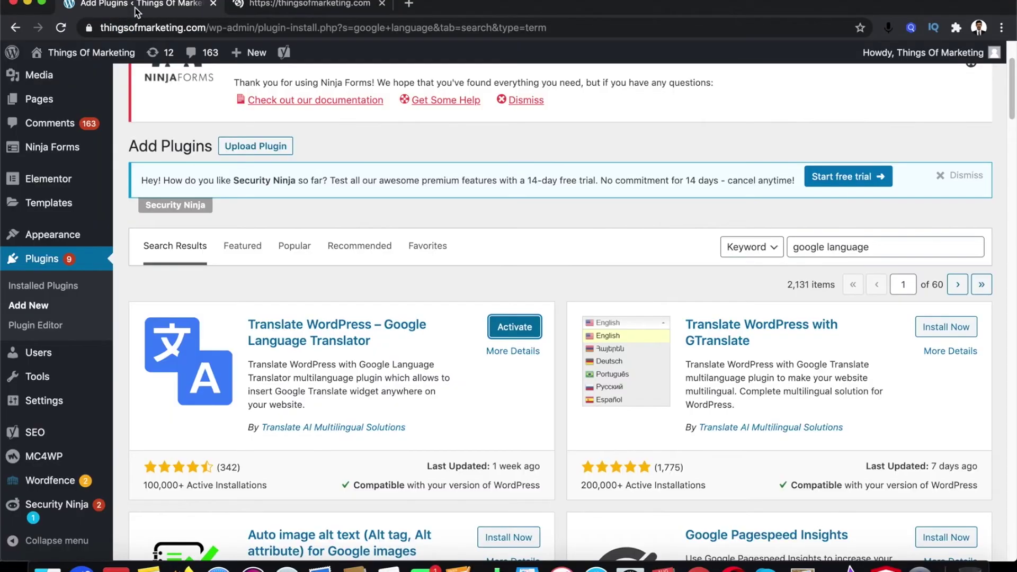
- Activate the newly installed Google Language Translator plugin
{"action": "left_click", "coordinate": [510, 329]}
{"action": "mouse_move", "coordinate": [64, 380]}
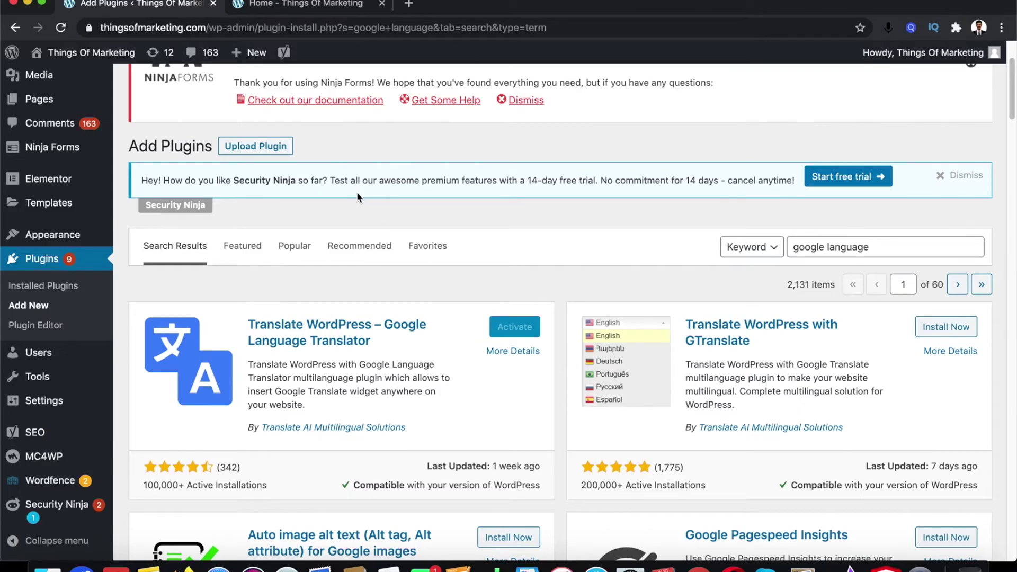
{"action": "mouse_move", "coordinate": [28, 411]}
- Reload the site's homepage to check for changes, then return to Add Plugins
{"action": "left_click", "coordinate": [60, 28]}
{"action": "left_click", "coordinate": [268, 5]}
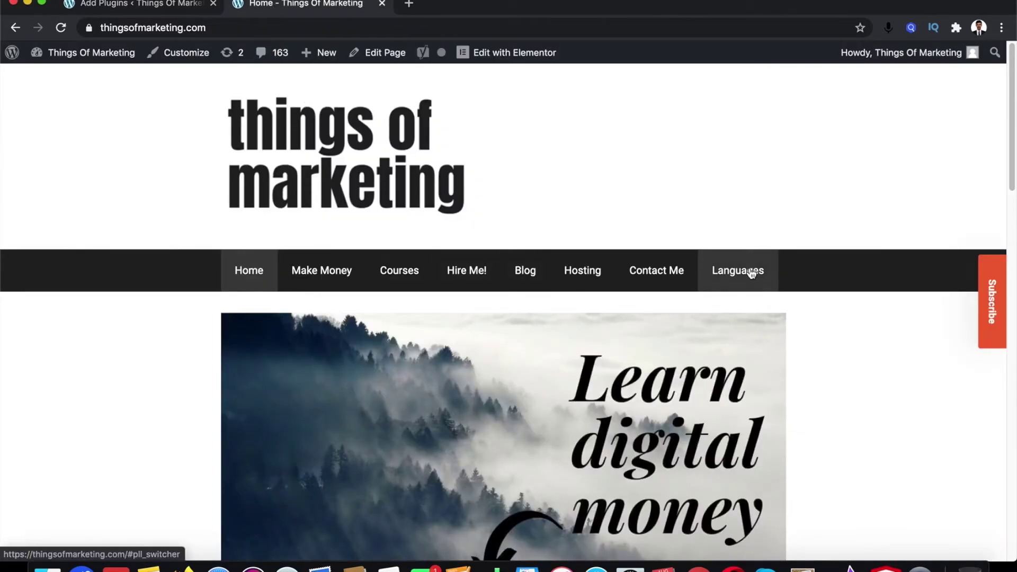
{"action": "left_click", "coordinate": [139, 4]}
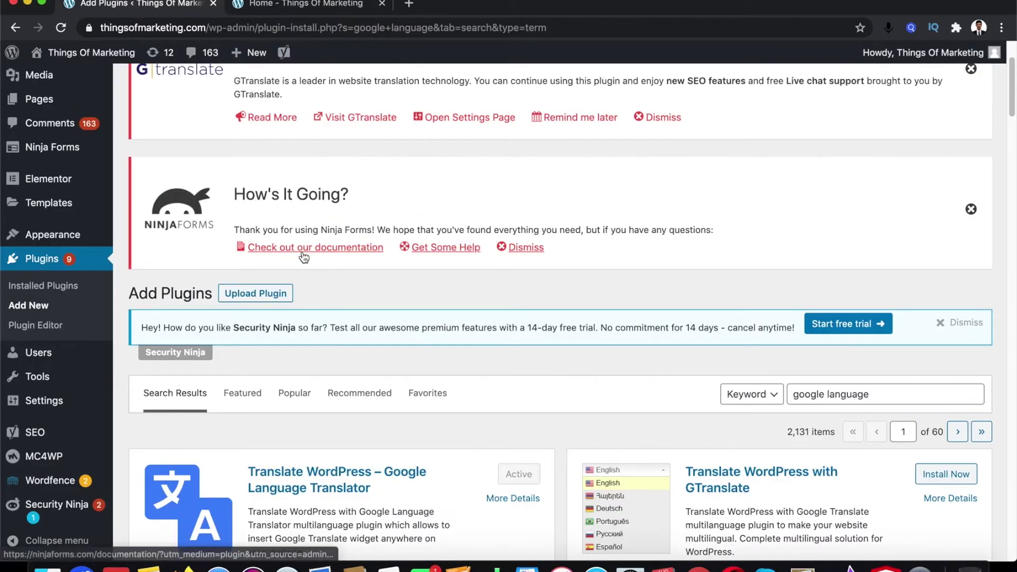
{"action": "scroll", "coordinate": [2, 454], "scroll_direction": "down", "scroll_amount": 1}
{"action": "mouse_move", "coordinate": [66, 414]}
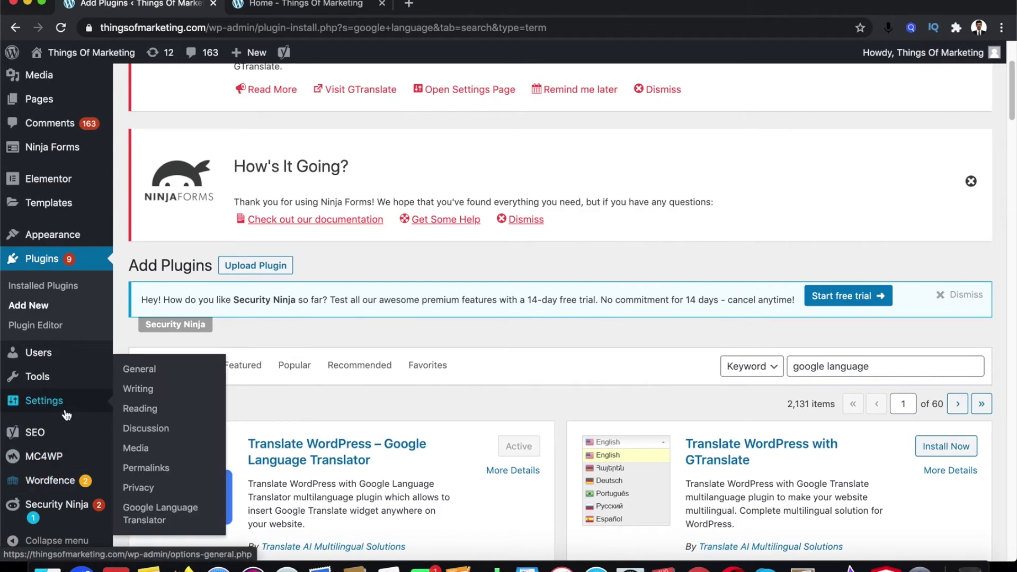
{"action": "scroll", "coordinate": [435, 339], "scroll_direction": "up", "scroll_amount": 2}
{"action": "scroll", "coordinate": [432, 361], "scroll_direction": "down", "scroll_amount": 3}
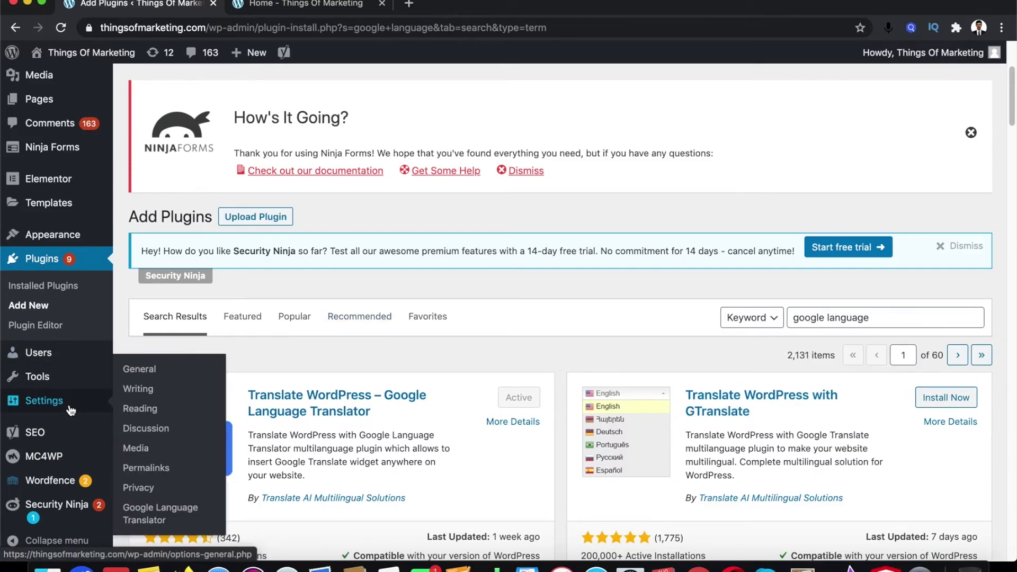
- In Google Language Translator settings, tick French as an active language and save changes
{"action": "left_click", "coordinate": [173, 516]}
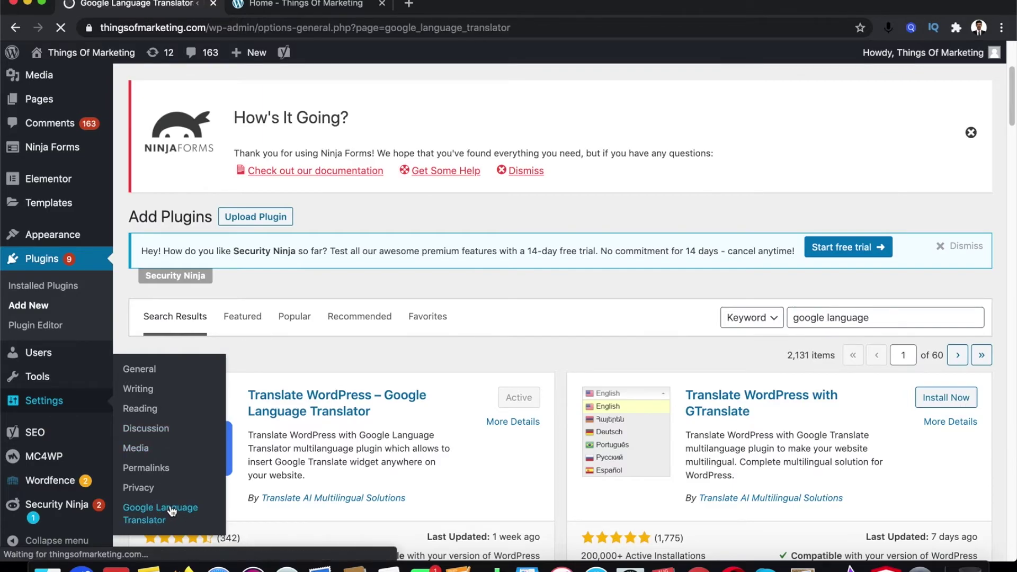
{"action": "scroll", "coordinate": [289, 420], "scroll_direction": "down", "scroll_amount": 3}
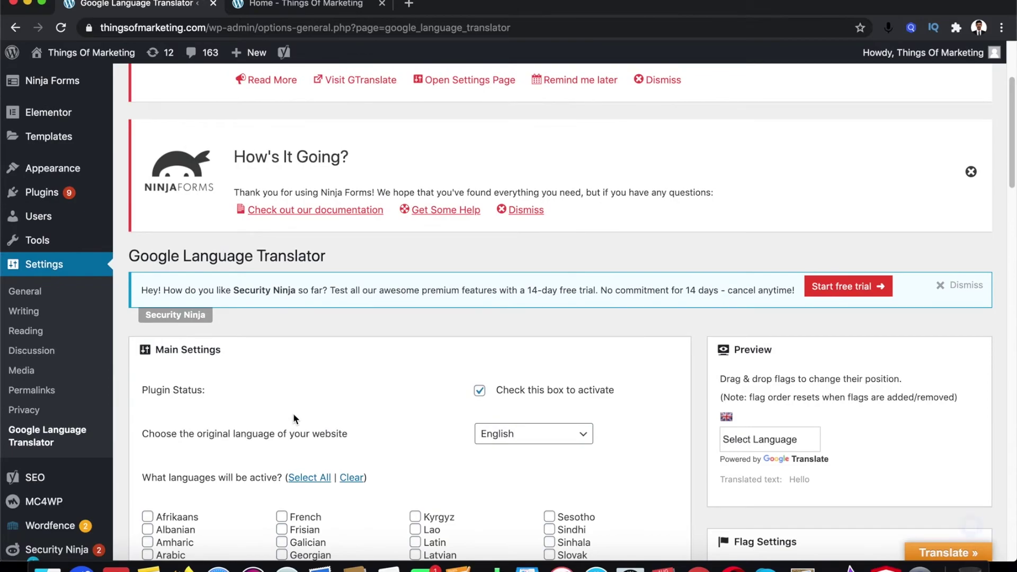
{"action": "scroll", "coordinate": [333, 411], "scroll_direction": "down", "scroll_amount": 2}
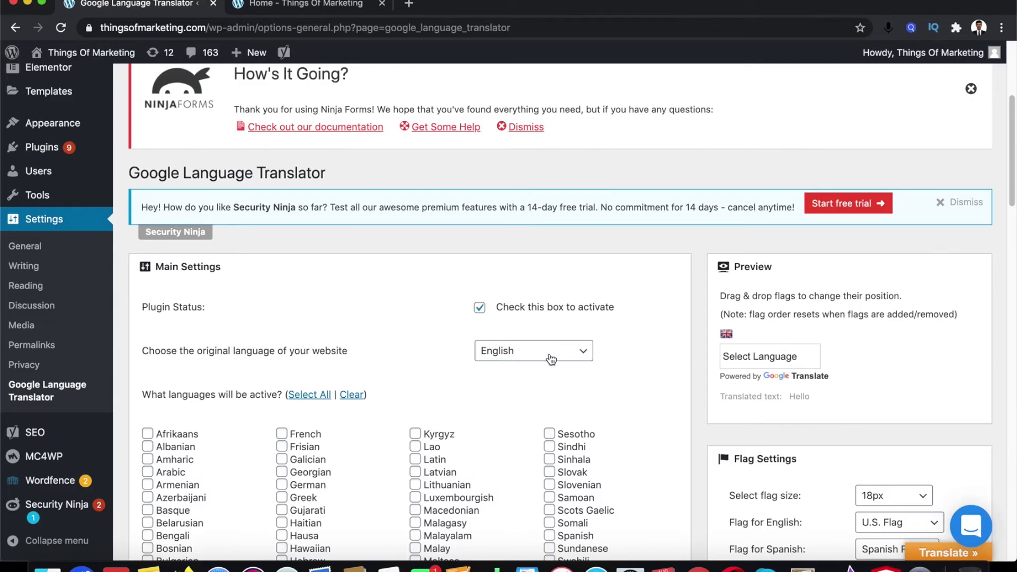
{"action": "scroll", "coordinate": [371, 382], "scroll_direction": "down", "scroll_amount": 1}
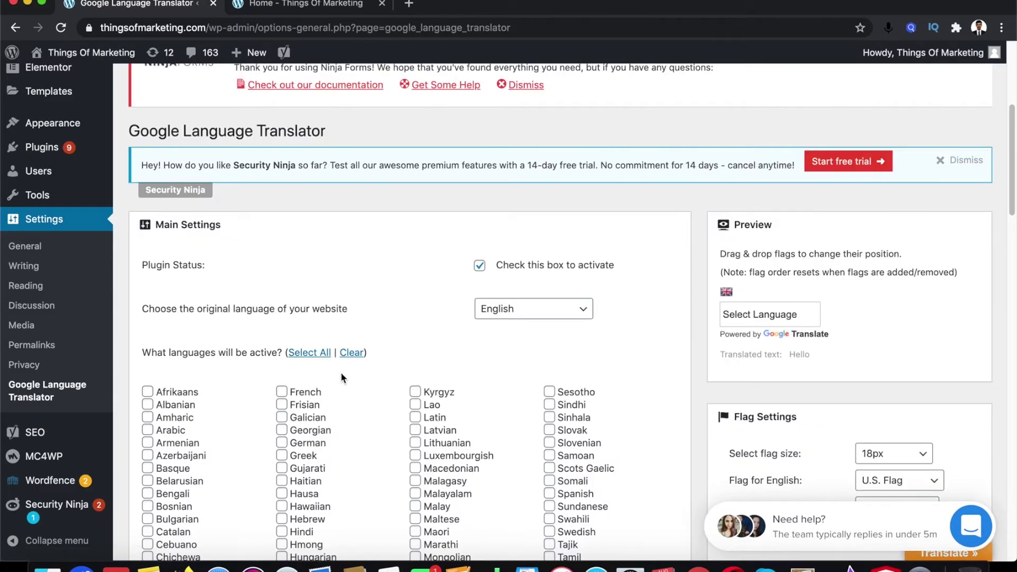
{"action": "left_click", "coordinate": [281, 393]}
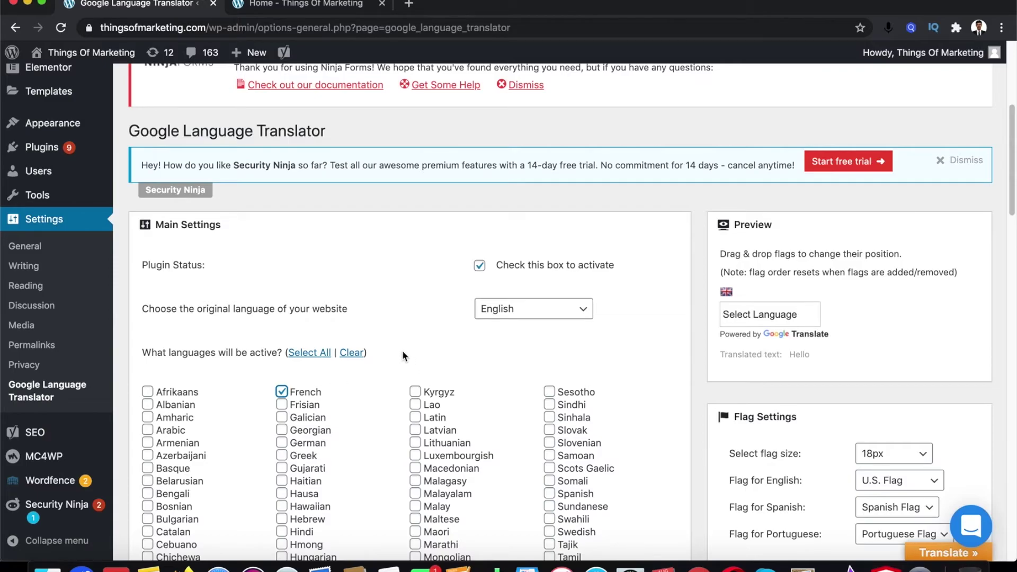
{"action": "scroll", "coordinate": [410, 363], "scroll_direction": "down", "scroll_amount": 3}
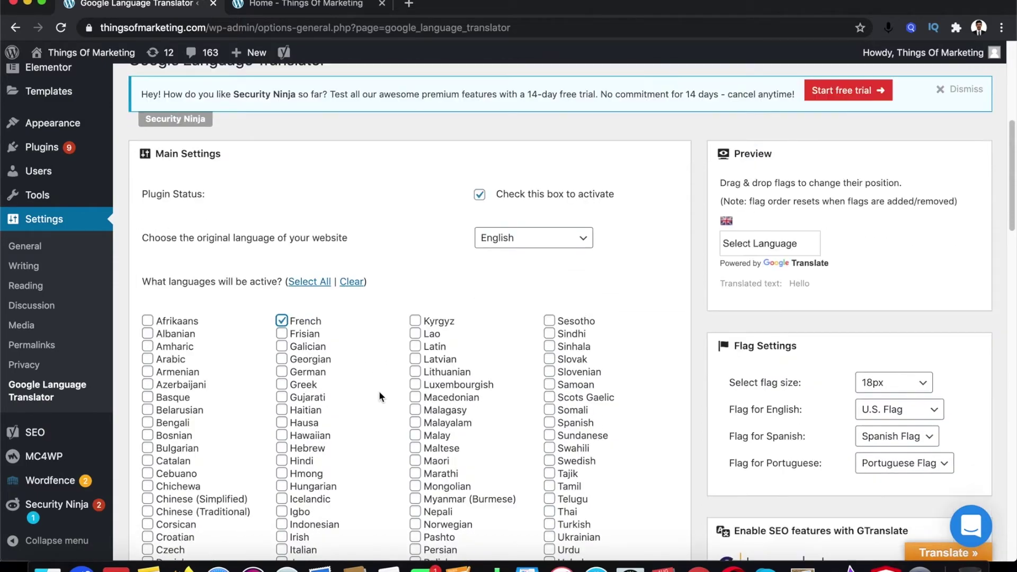
{"action": "scroll", "coordinate": [497, 421], "scroll_direction": "down", "scroll_amount": 15}
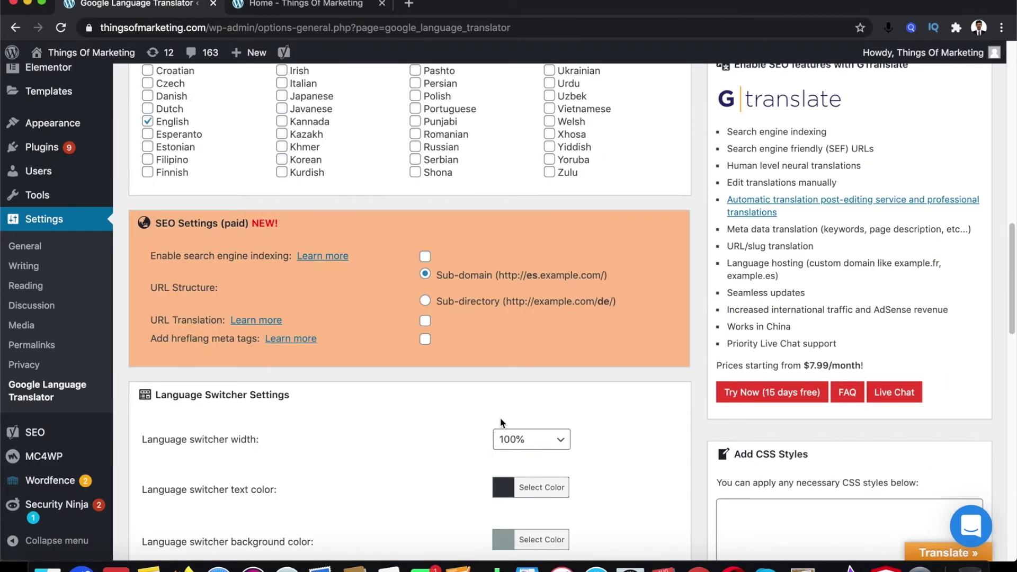
{"action": "scroll", "coordinate": [501, 423], "scroll_direction": "down", "scroll_amount": 5}
{"action": "scroll", "coordinate": [502, 426], "scroll_direction": "down", "scroll_amount": 20}
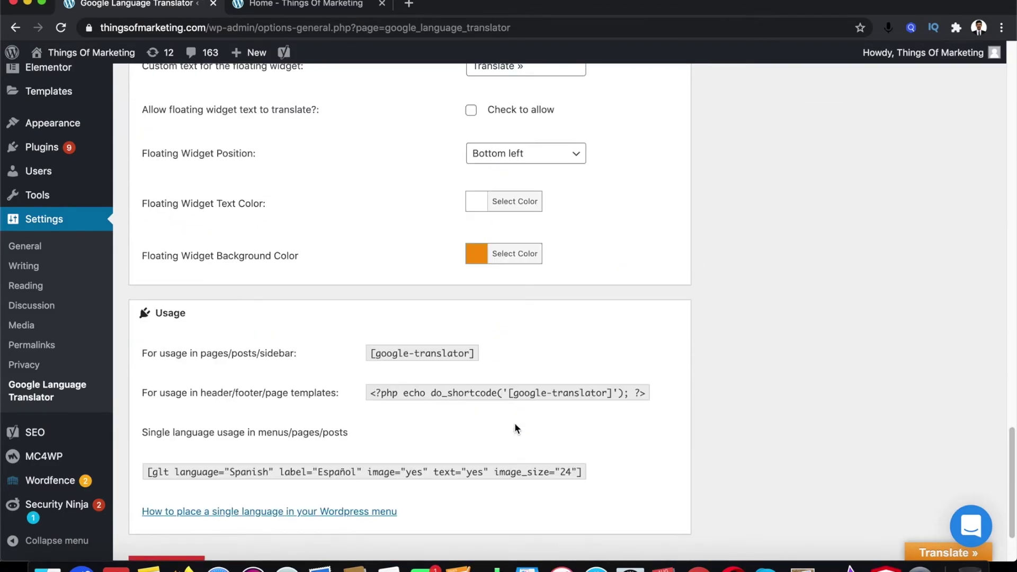
{"action": "left_click", "coordinate": [155, 473]}
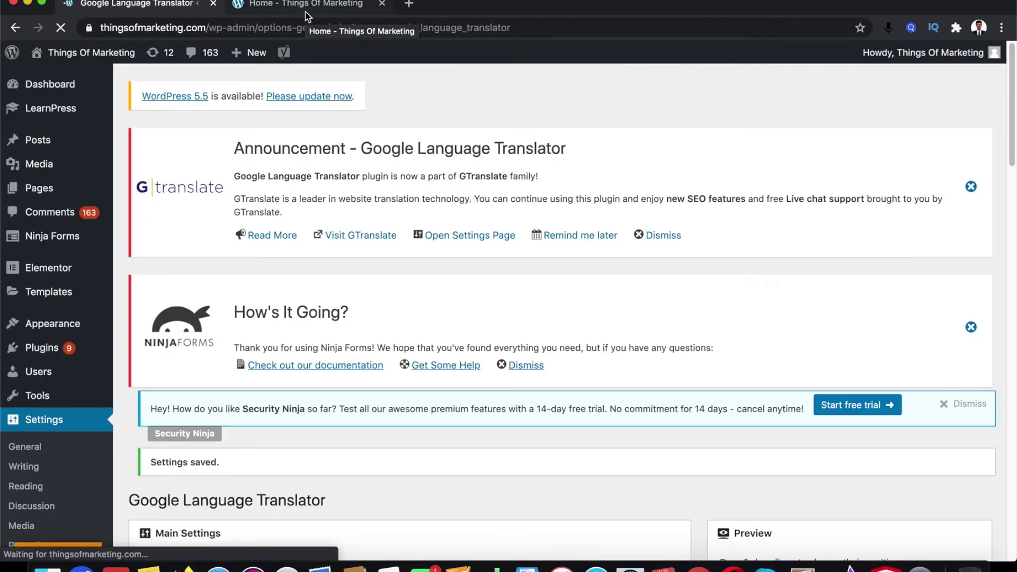
- Reload the homepage and translate it into French with the floating Translate widget
{"action": "left_click", "coordinate": [303, 8]}
{"action": "left_click", "coordinate": [315, 27]}
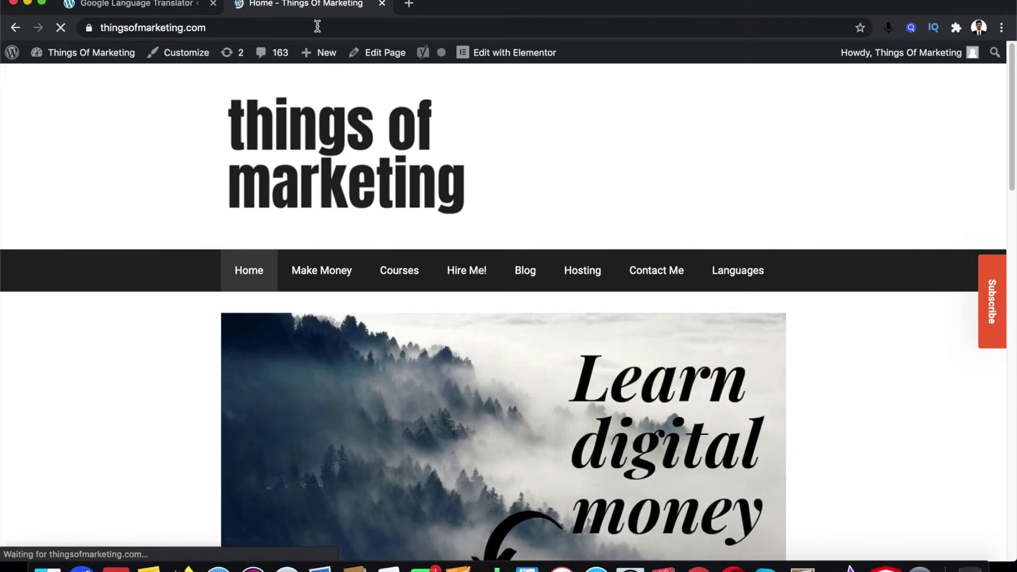
{"action": "scroll", "coordinate": [821, 252], "scroll_direction": "down", "scroll_amount": 9}
{"action": "scroll", "coordinate": [815, 258], "scroll_direction": "down", "scroll_amount": 8}
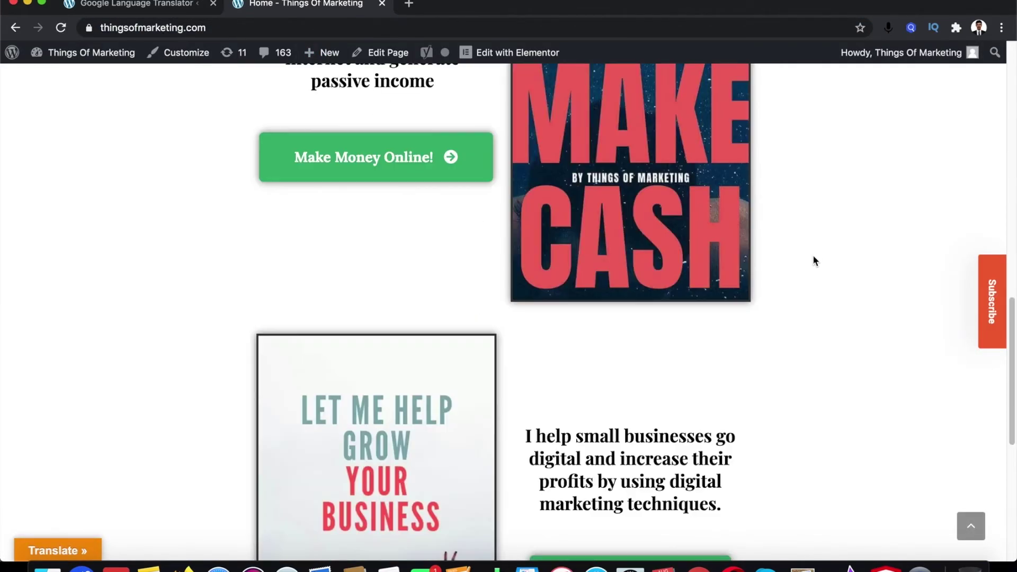
{"action": "left_click", "coordinate": [85, 551]}
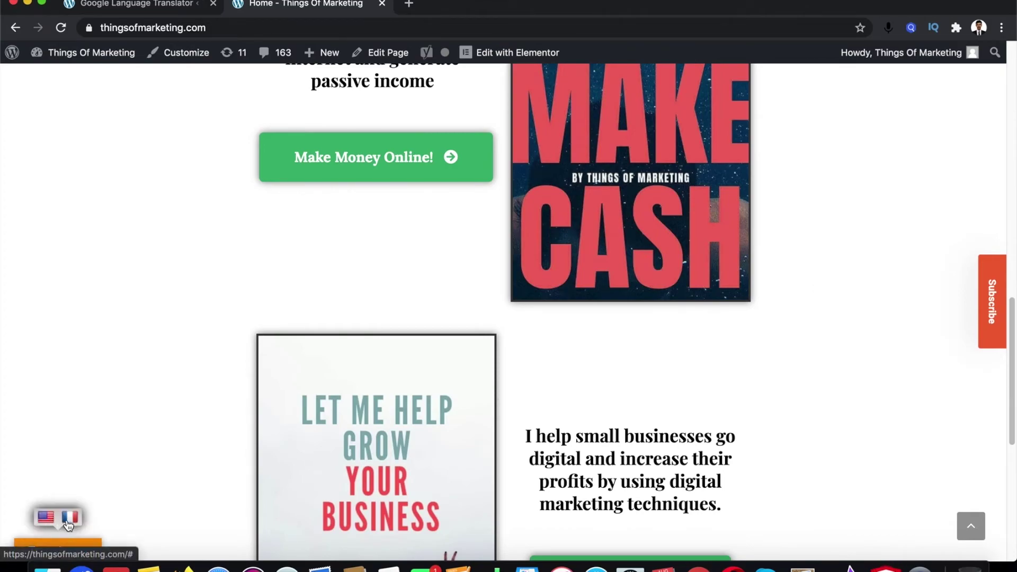
{"action": "left_click", "coordinate": [46, 517]}
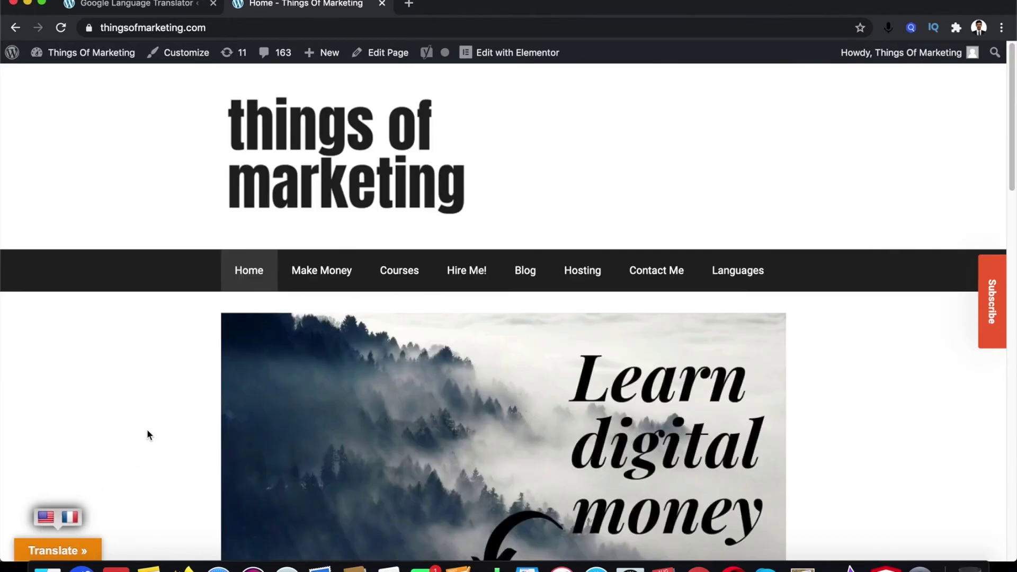
{"action": "scroll", "coordinate": [90, 511], "scroll_direction": "down", "scroll_amount": 8}
{"action": "left_click", "coordinate": [71, 516]}
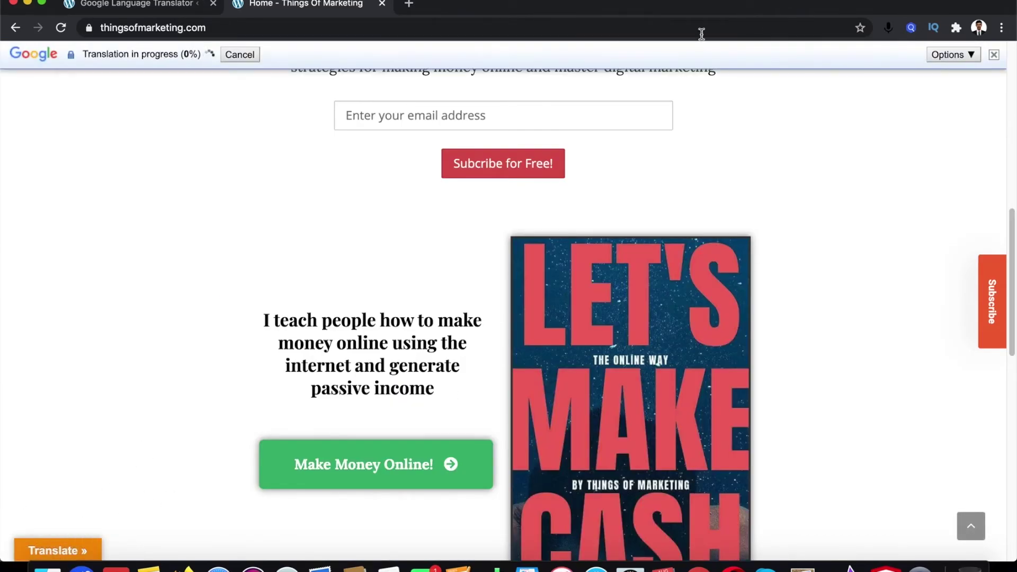
- Browse the Cours and Blog pages in their French translation
{"action": "scroll", "coordinate": [445, 291], "scroll_direction": "down", "scroll_amount": 15}
{"action": "scroll", "coordinate": [461, 333], "scroll_direction": "up", "scroll_amount": 20}
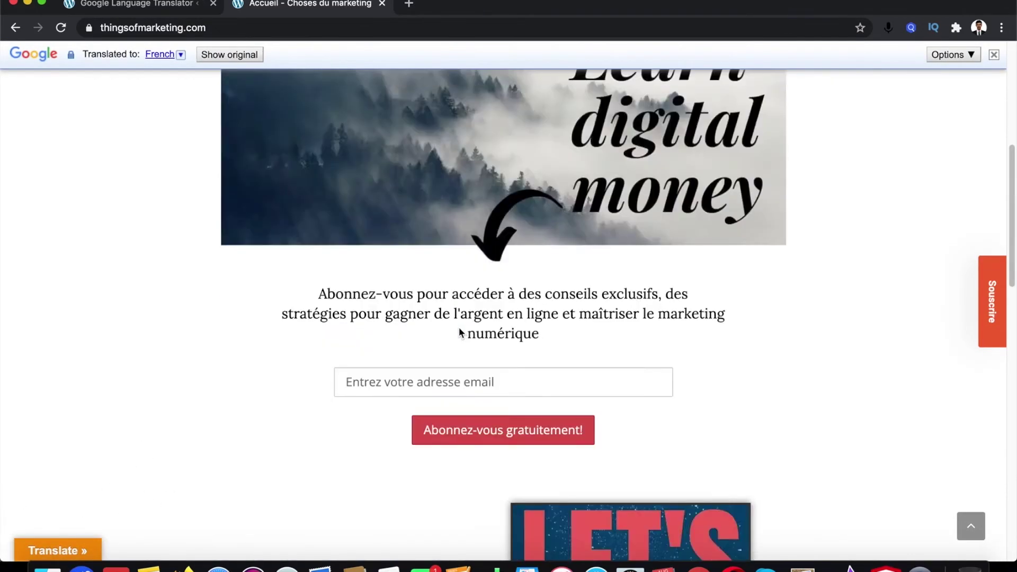
{"action": "scroll", "coordinate": [456, 330], "scroll_direction": "up", "scroll_amount": 5}
{"action": "scroll", "coordinate": [654, 277], "scroll_direction": "down", "scroll_amount": 8}
{"action": "scroll", "coordinate": [448, 304], "scroll_direction": "up", "scroll_amount": 1}
{"action": "scroll", "coordinate": [447, 304], "scroll_direction": "up", "scroll_amount": 10}
{"action": "left_click", "coordinate": [414, 273]}
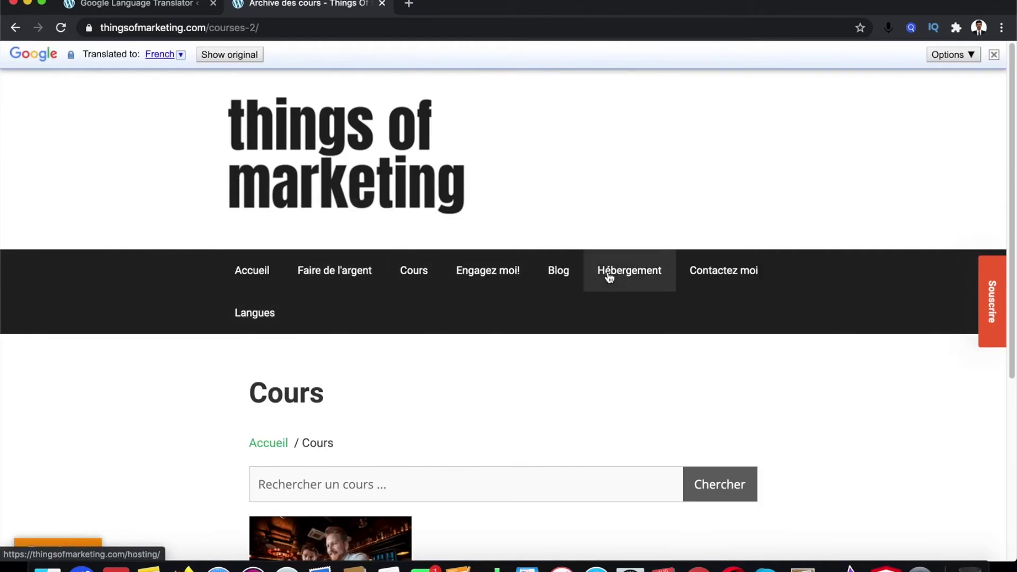
{"action": "left_click", "coordinate": [572, 270]}
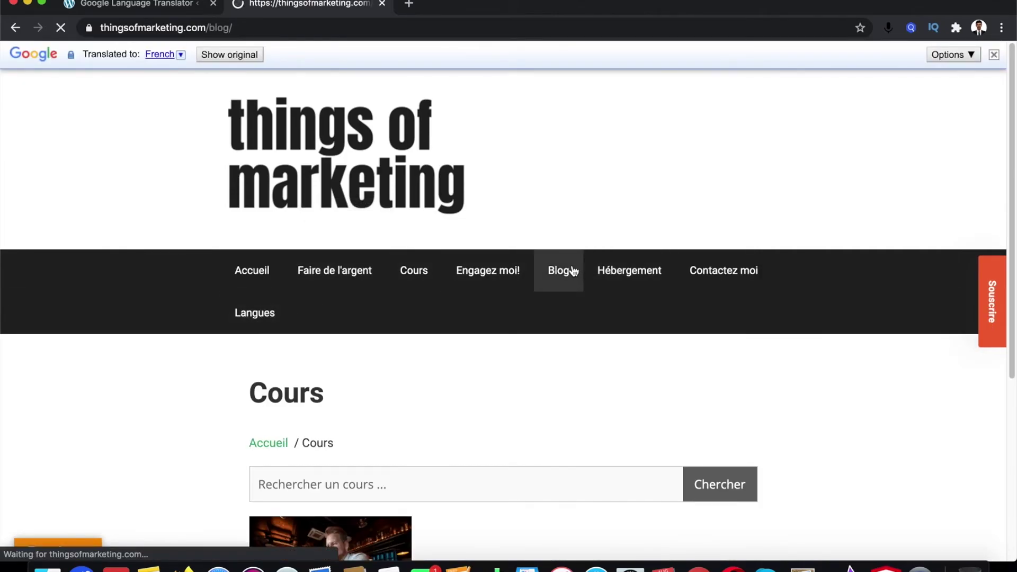
{"action": "scroll", "coordinate": [547, 307], "scroll_direction": "down", "scroll_amount": 10}
{"action": "scroll", "coordinate": [530, 317], "scroll_direction": "up", "scroll_amount": 5}
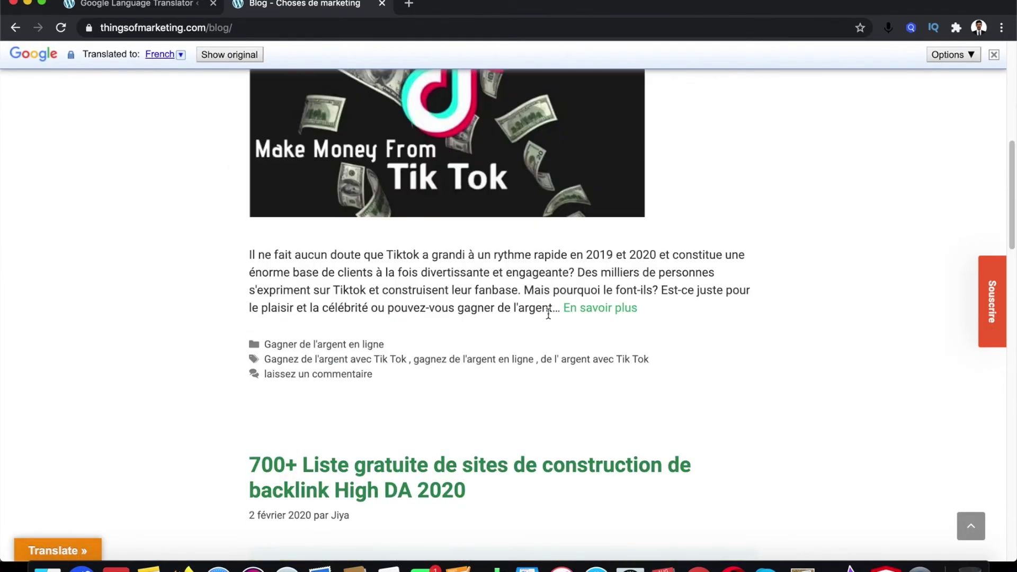
{"action": "scroll", "coordinate": [484, 321], "scroll_direction": "down", "scroll_amount": 5}
{"action": "scroll", "coordinate": [484, 324], "scroll_direction": "down", "scroll_amount": 8}
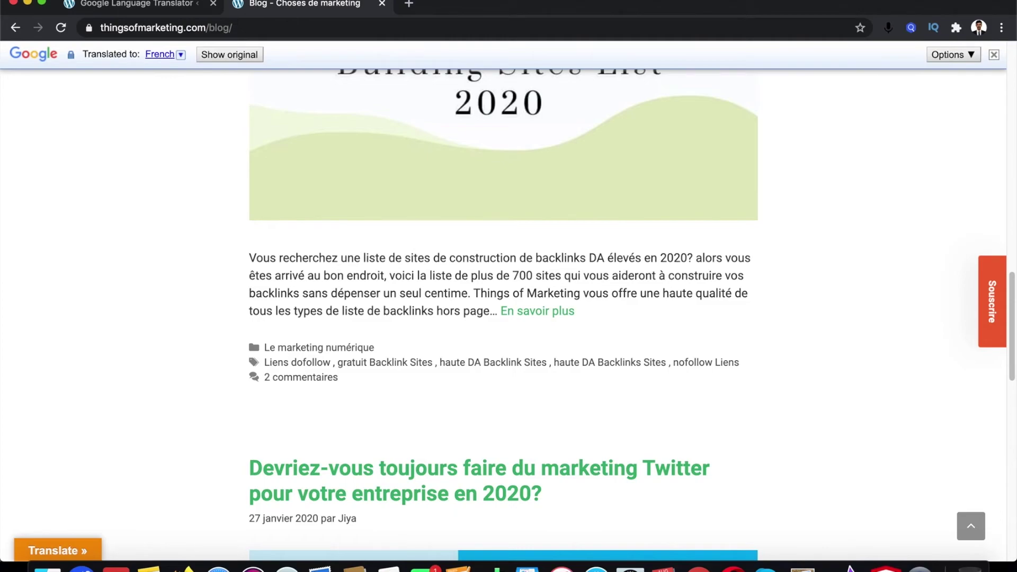
- Choose Align Right under Language Switcher Settings in the translator settings
{"action": "left_click", "coordinate": [99, 11]}
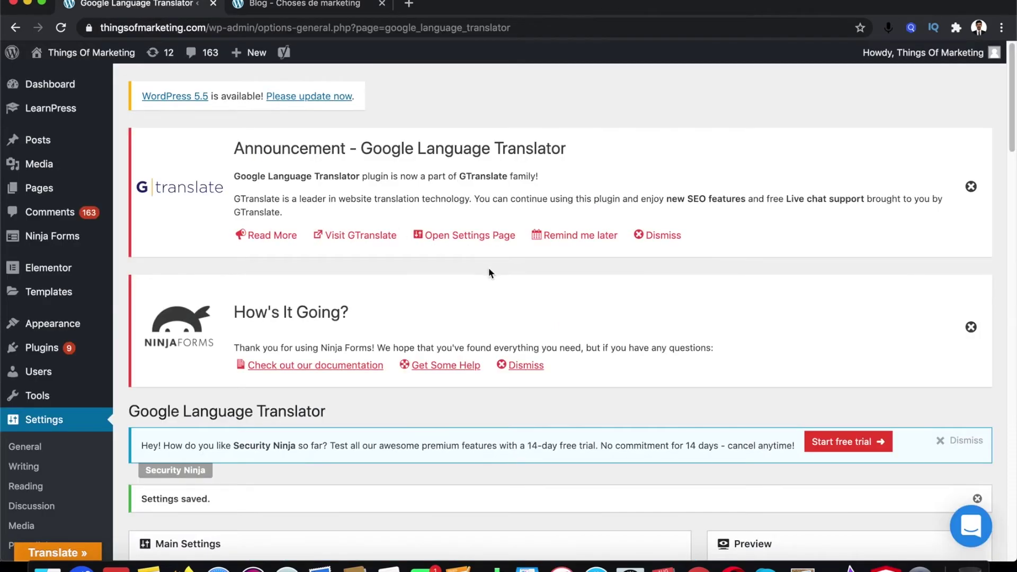
{"action": "scroll", "coordinate": [384, 316], "scroll_direction": "down", "scroll_amount": 1}
{"action": "scroll", "coordinate": [384, 316], "scroll_direction": "down", "scroll_amount": 15}
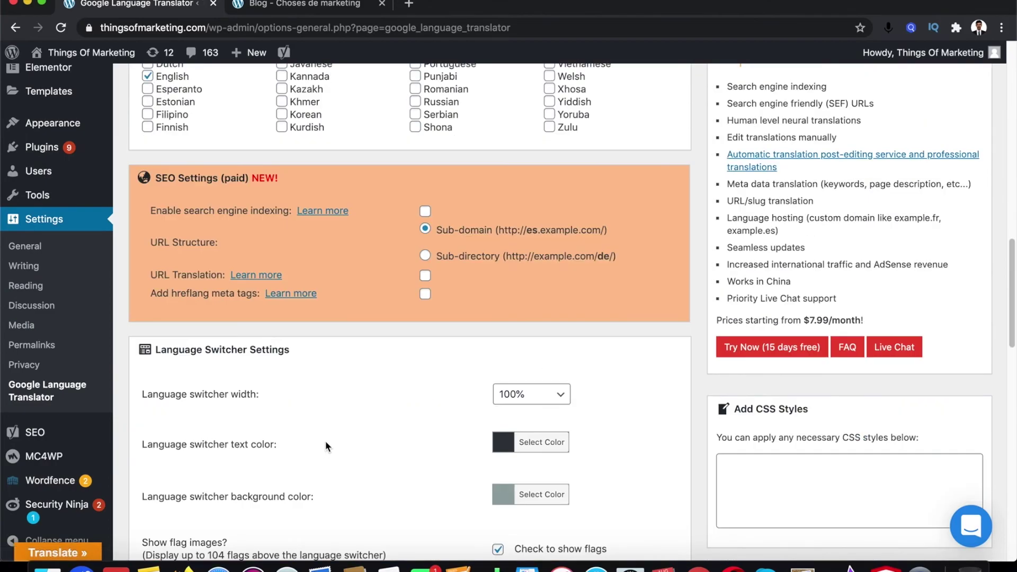
{"action": "scroll", "coordinate": [474, 405], "scroll_direction": "down", "scroll_amount": 1}
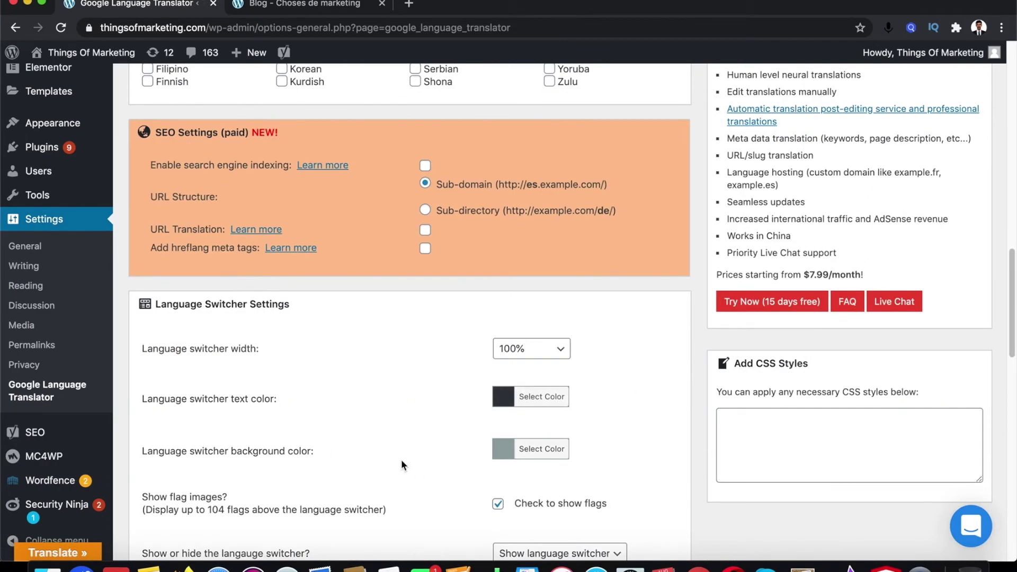
{"action": "scroll", "coordinate": [497, 465], "scroll_direction": "down", "scroll_amount": 1}
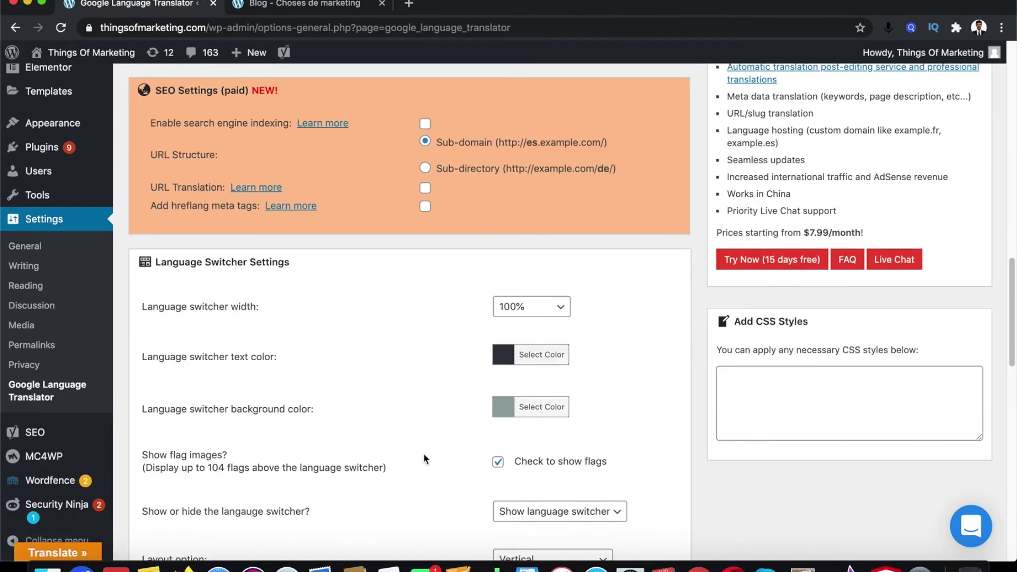
{"action": "scroll", "coordinate": [423, 453], "scroll_direction": "down", "scroll_amount": 4}
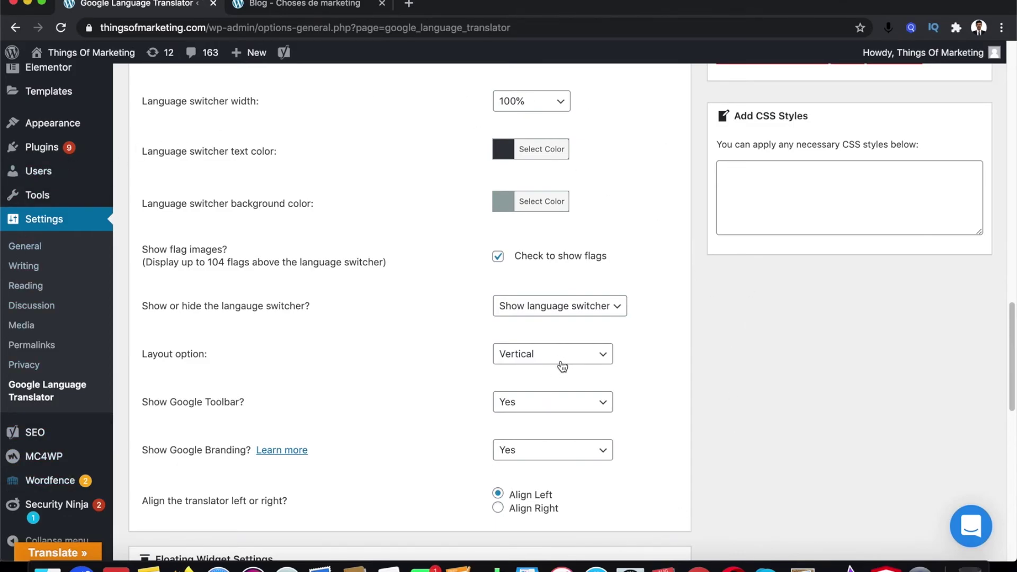
{"action": "scroll", "coordinate": [623, 414], "scroll_direction": "down", "scroll_amount": 1}
{"action": "scroll", "coordinate": [623, 413], "scroll_direction": "down", "scroll_amount": 3}
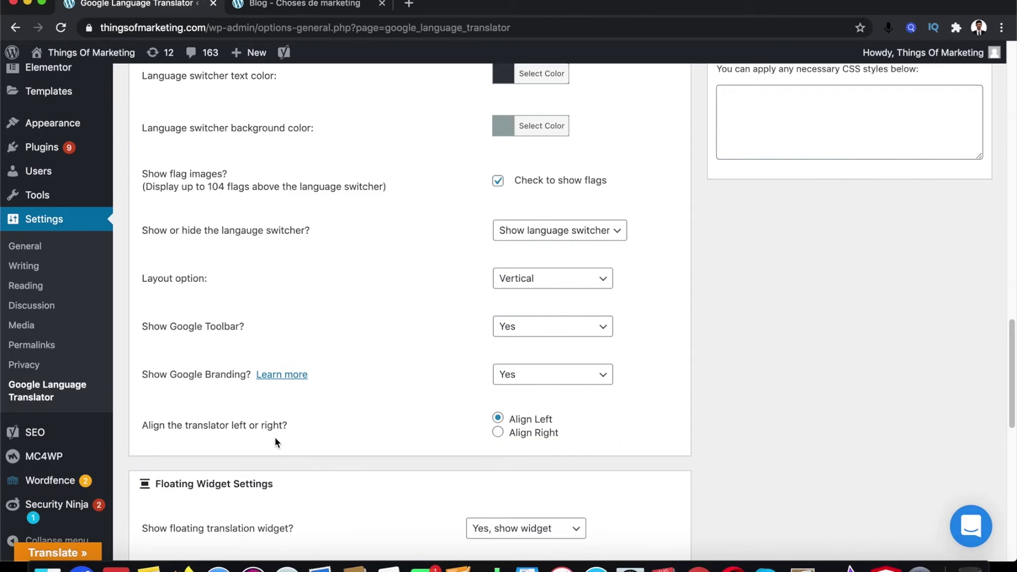
{"action": "scroll", "coordinate": [550, 461], "scroll_direction": "down", "scroll_amount": 1}
{"action": "left_click", "coordinate": [498, 407]}
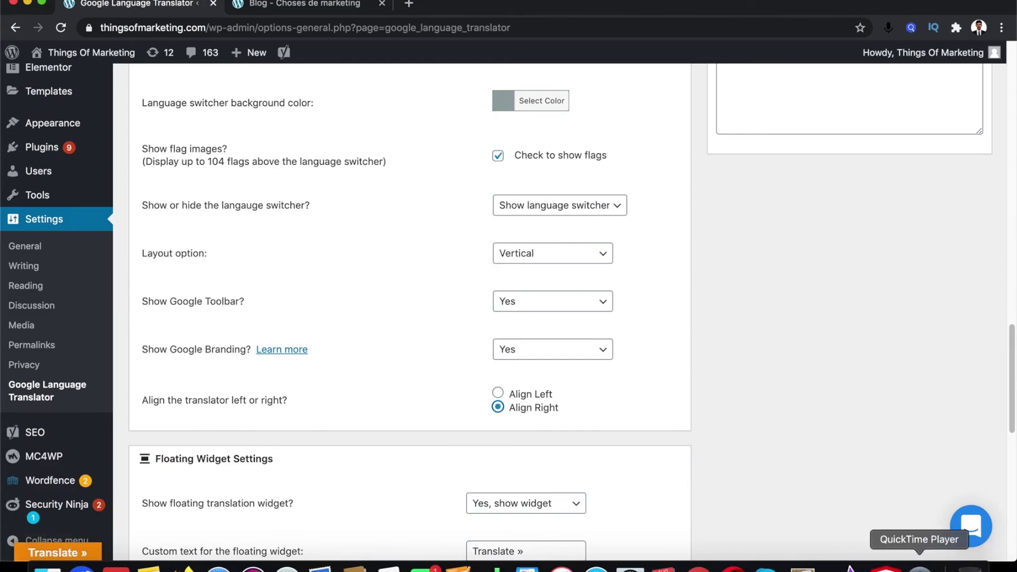
{"action": "scroll", "coordinate": [651, 466], "scroll_direction": "down", "scroll_amount": 1}
{"action": "scroll", "coordinate": [583, 397], "scroll_direction": "down", "scroll_amount": 5}
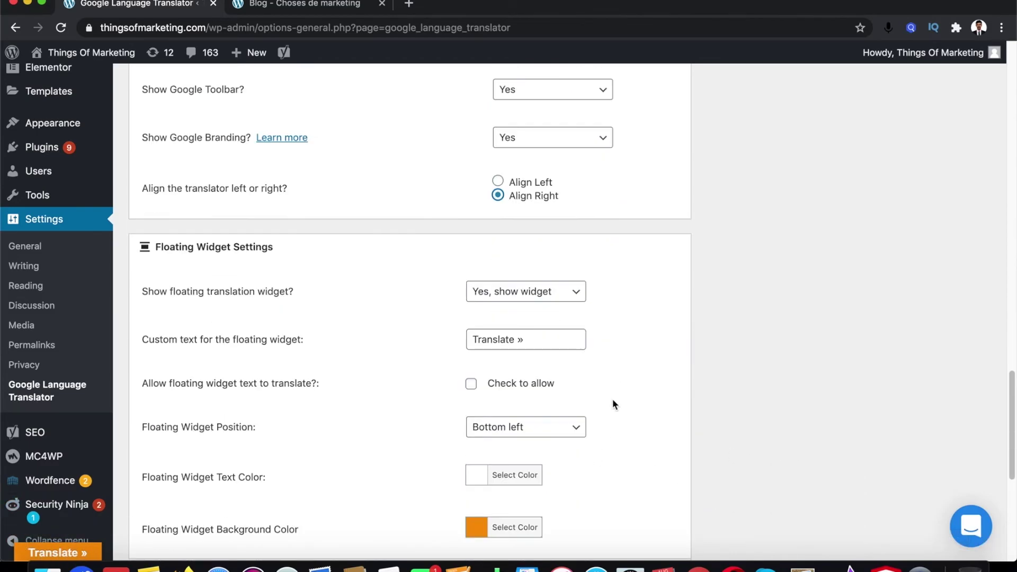
{"action": "scroll", "coordinate": [495, 443], "scroll_direction": "down", "scroll_amount": 7}
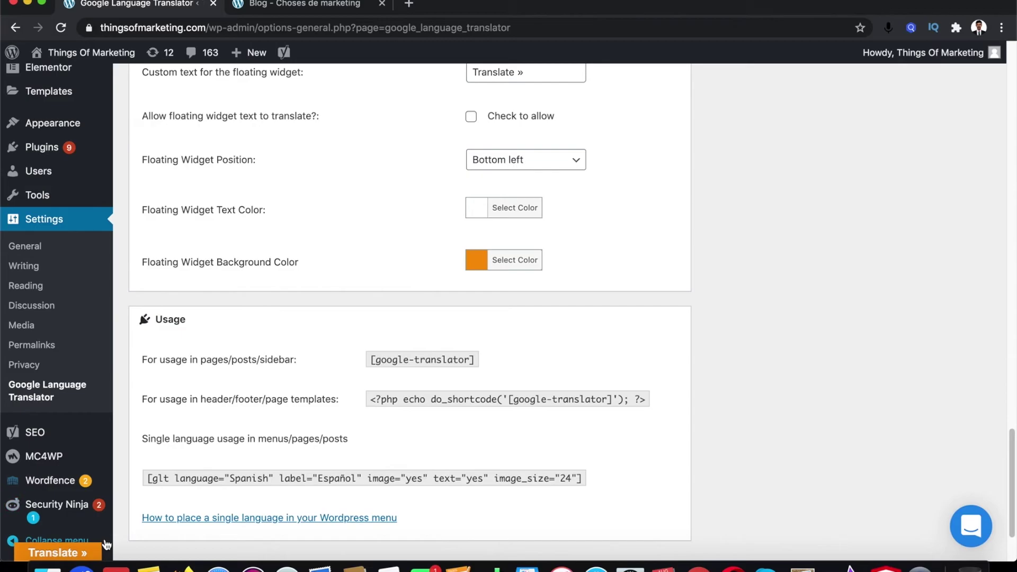
{"action": "scroll", "coordinate": [572, 401], "scroll_direction": "up", "scroll_amount": 10}
{"action": "scroll", "coordinate": [571, 401], "scroll_direction": "down", "scroll_amount": 12}
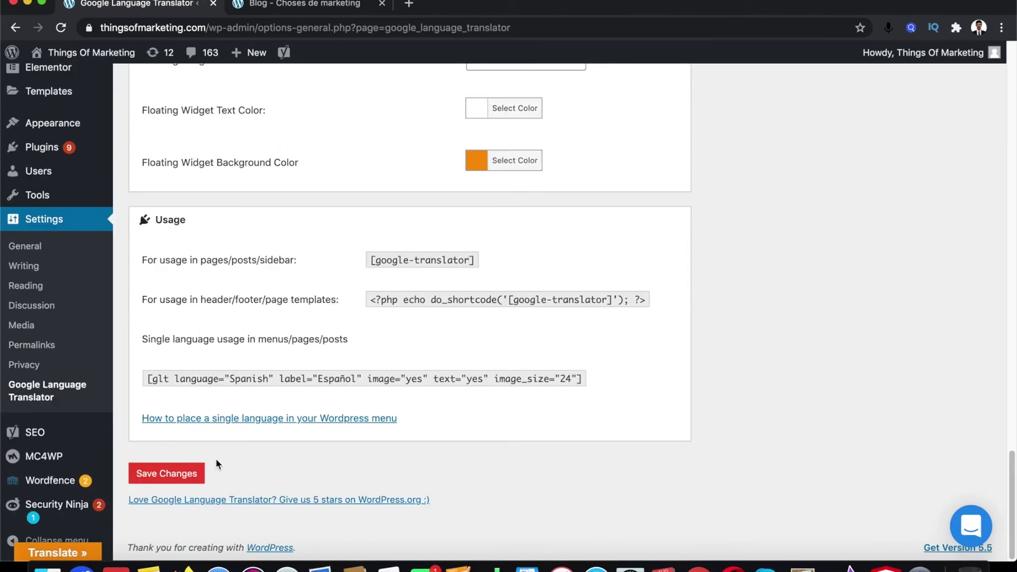
{"action": "scroll", "coordinate": [354, 256], "scroll_direction": "up", "scroll_amount": 10}
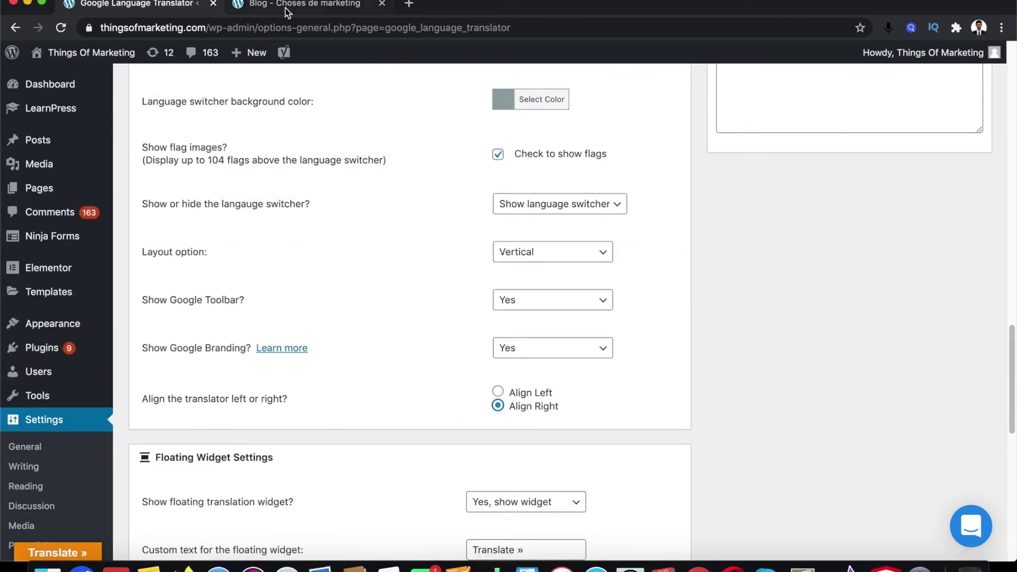